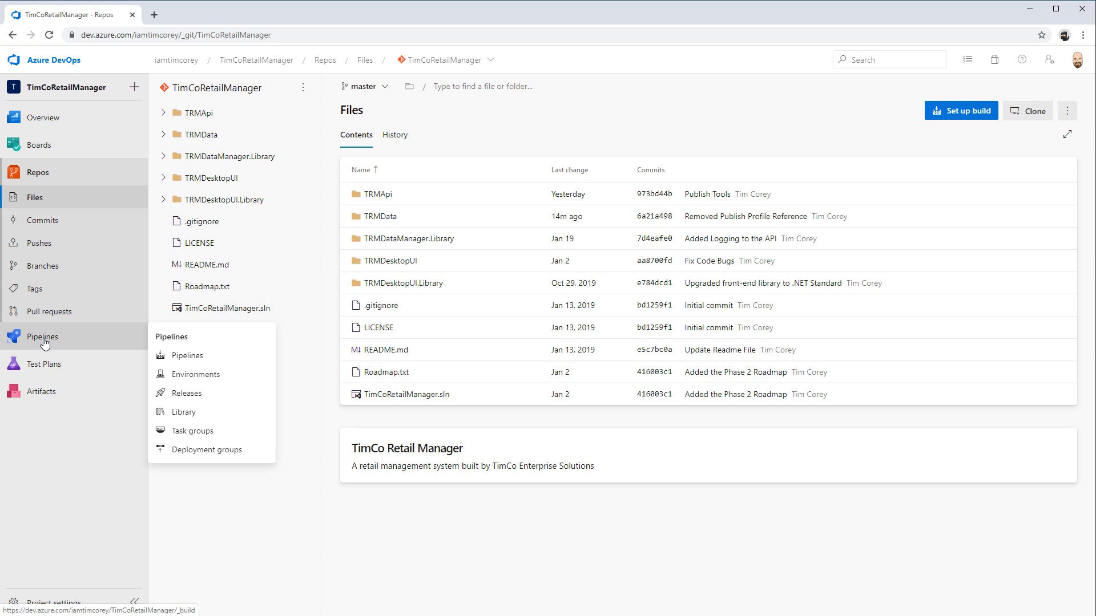
# Open the Azure portal's TimCo dashboard in a second browser tab, and return to the TimCoRetailManager repository in Azure DevOps
pyautogui.click(154, 15)
pyautogui.click(418, 285)
pyautogui.click(133, 19)
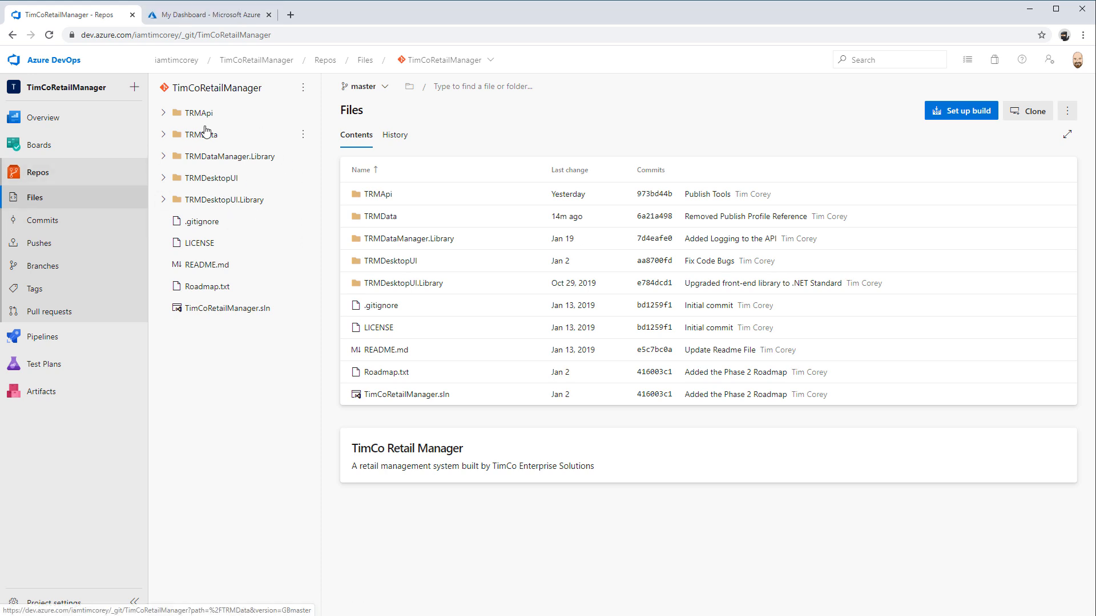
pyautogui.click(198, 18)
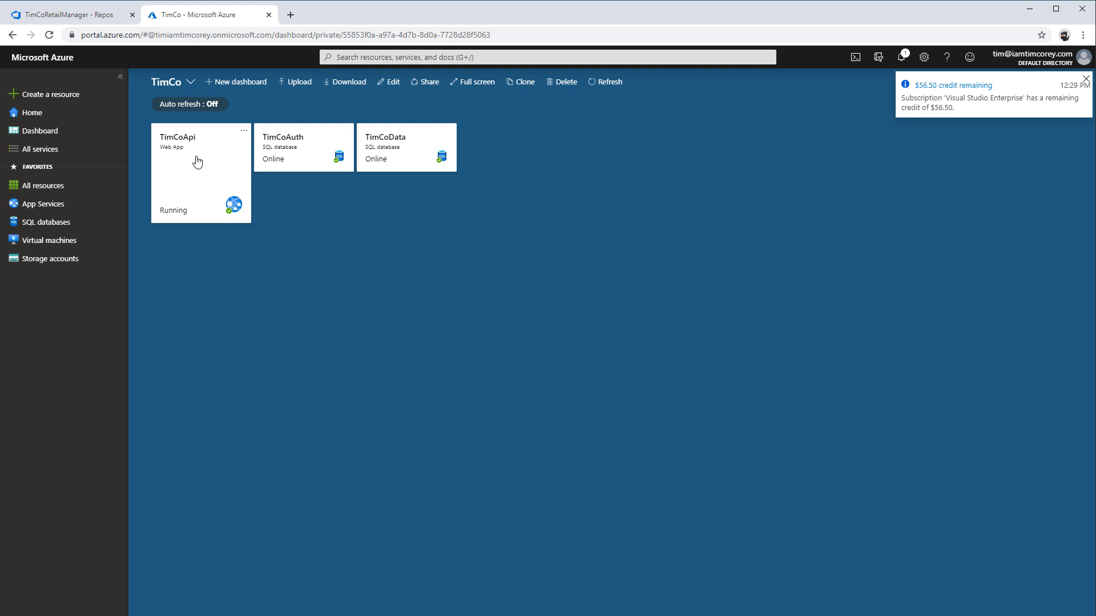
pyautogui.click(73, 23)
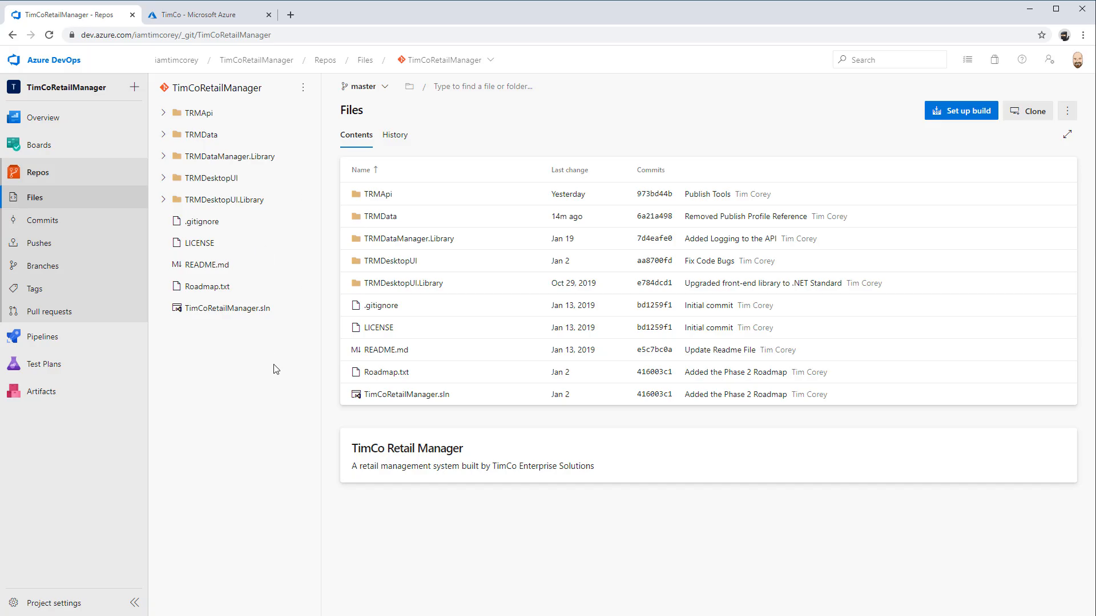
# Start creating a pipeline for the TimCoRetailManager project with the classic editor instead of YAML
pyautogui.click(80, 336)
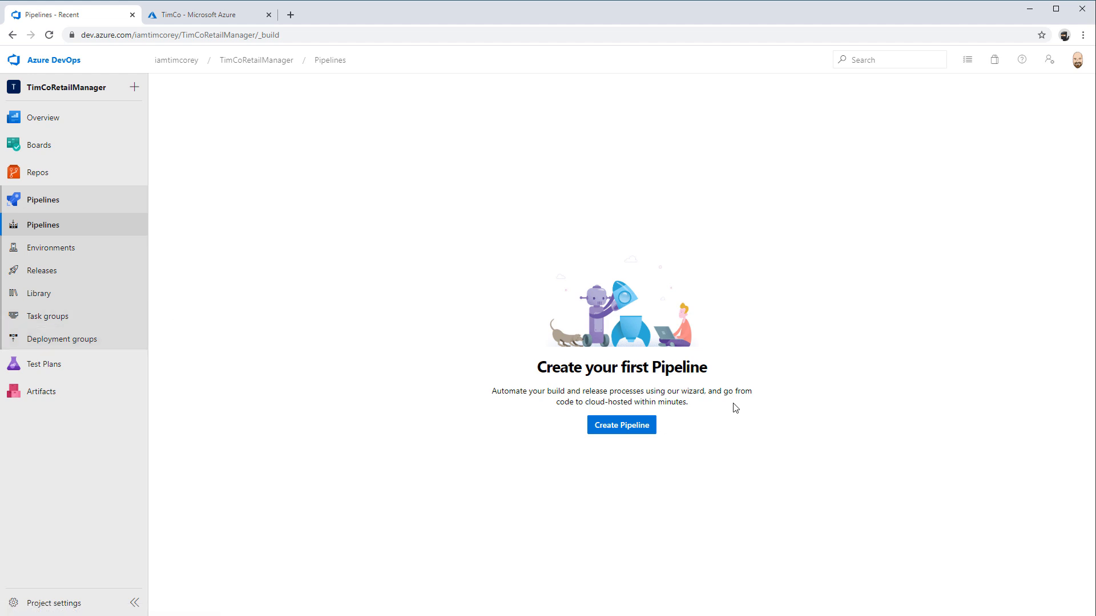
pyautogui.click(640, 432)
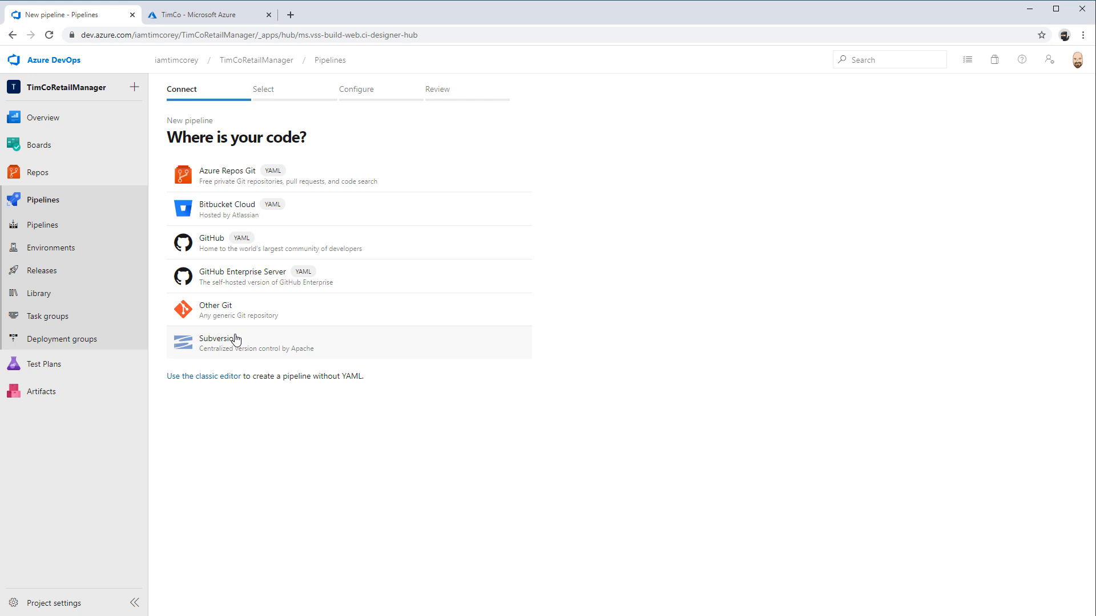
pyautogui.click(222, 378)
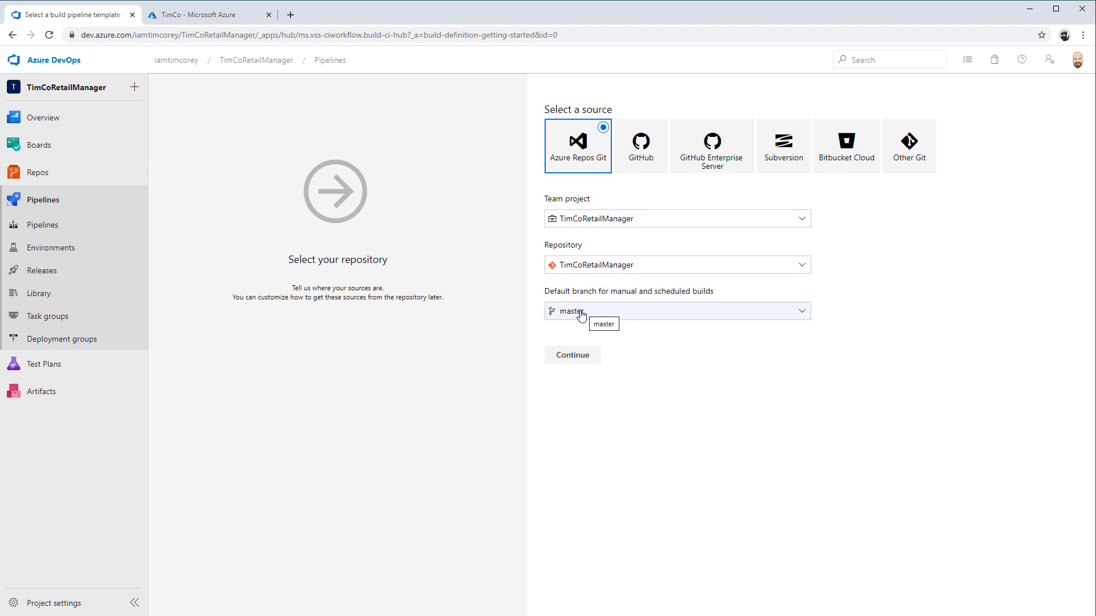
# Accept the TimCoRetailManager Azure Repos Git source with the master branch, and apply the ASP.NET build template
pyautogui.moveTo(609, 296); pyautogui.dragTo(717, 298)
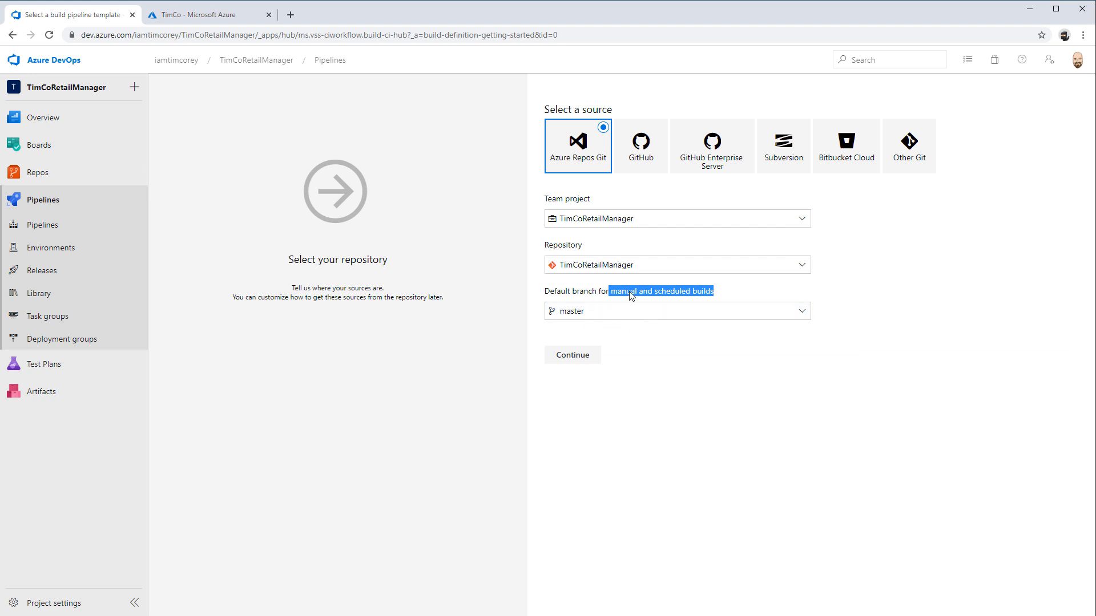
pyautogui.click(683, 301)
pyautogui.moveTo(568, 293); pyautogui.dragTo(544, 294)
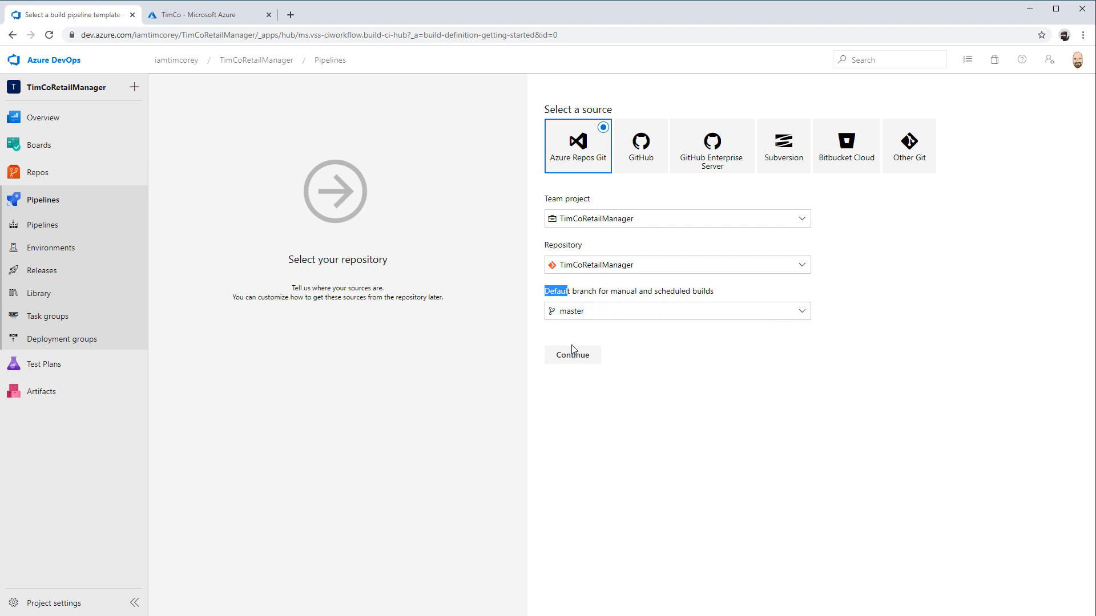
pyautogui.click(601, 359)
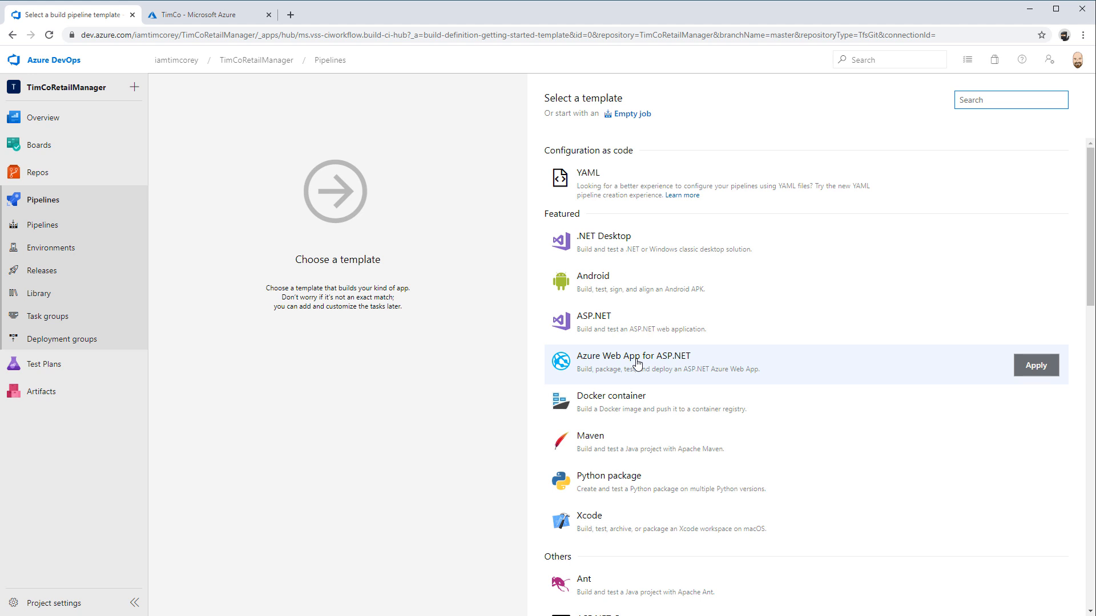
pyautogui.click(598, 334)
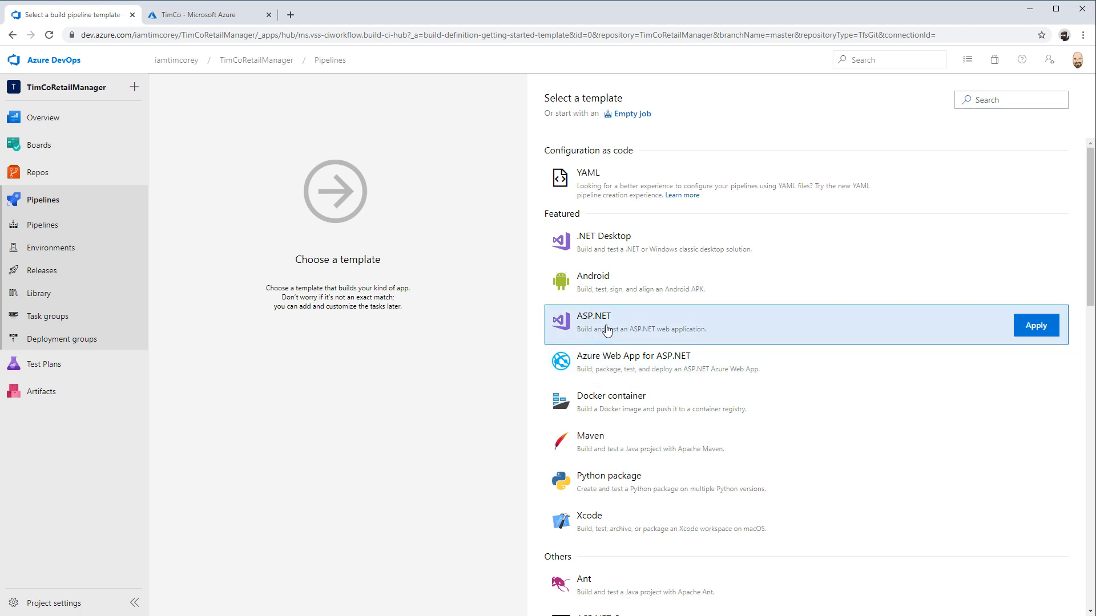
pyautogui.click(1034, 330)
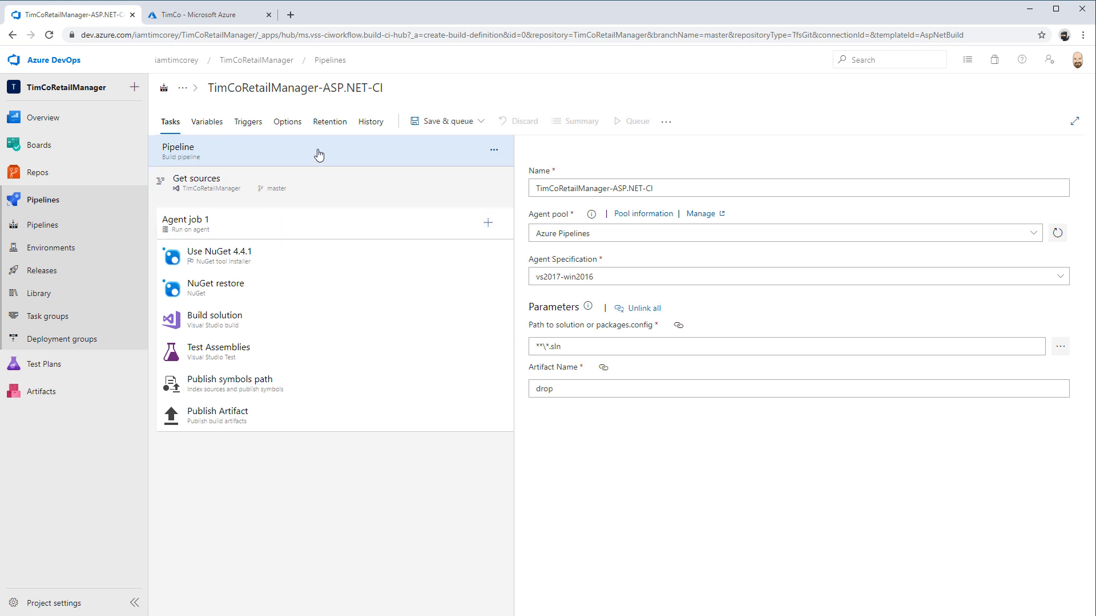
# Examine the new pipeline's sources, agent job and NuGet installer settings, along with its variables, triggers, options, retention and history
pyautogui.click(313, 186)
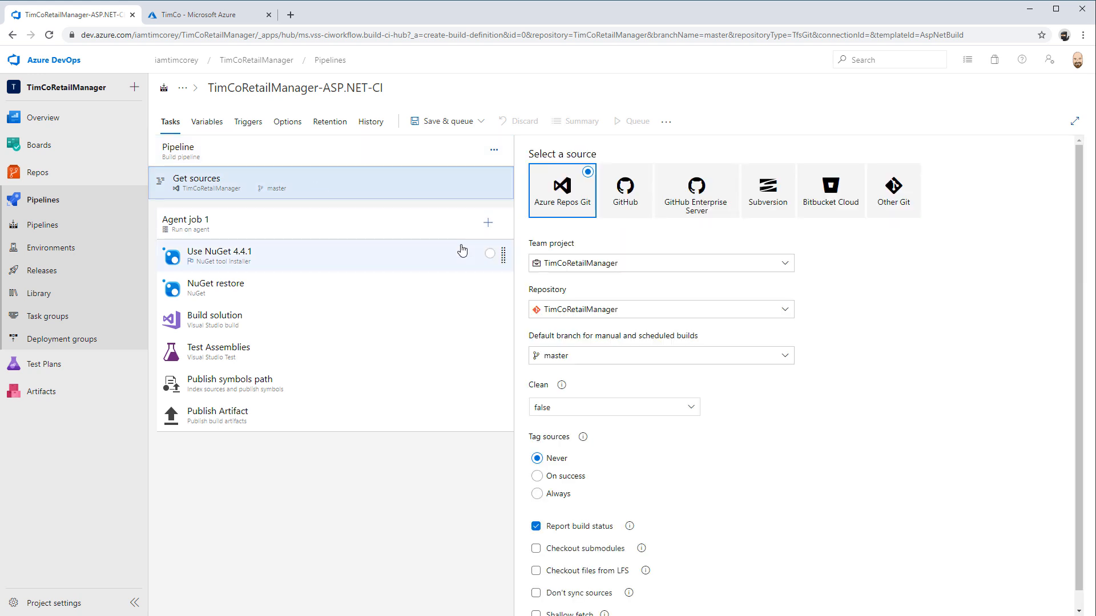
pyautogui.click(240, 230)
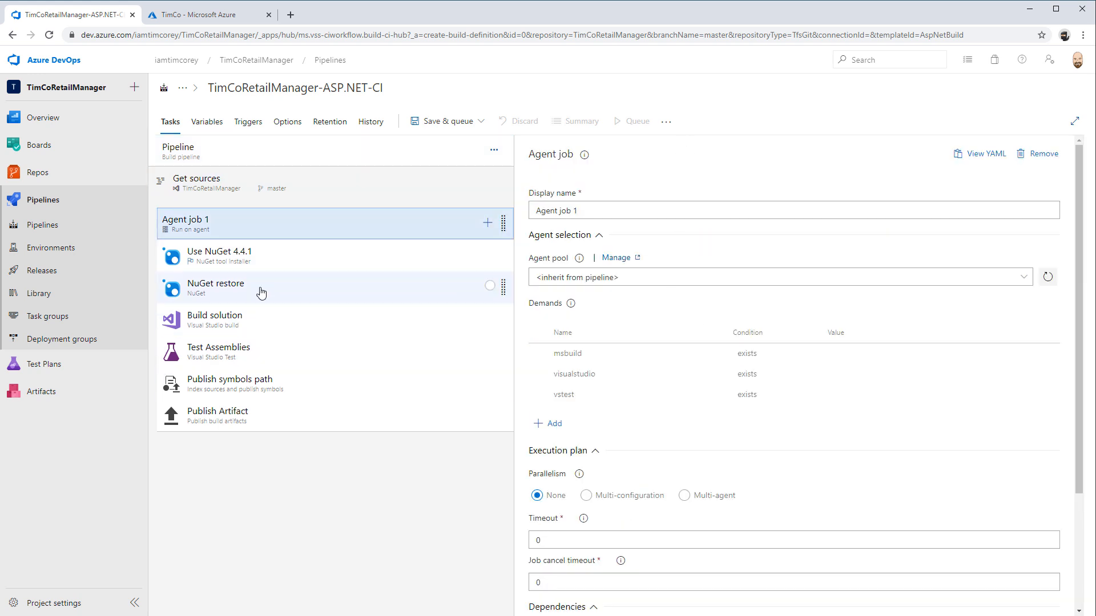
pyautogui.click(259, 256)
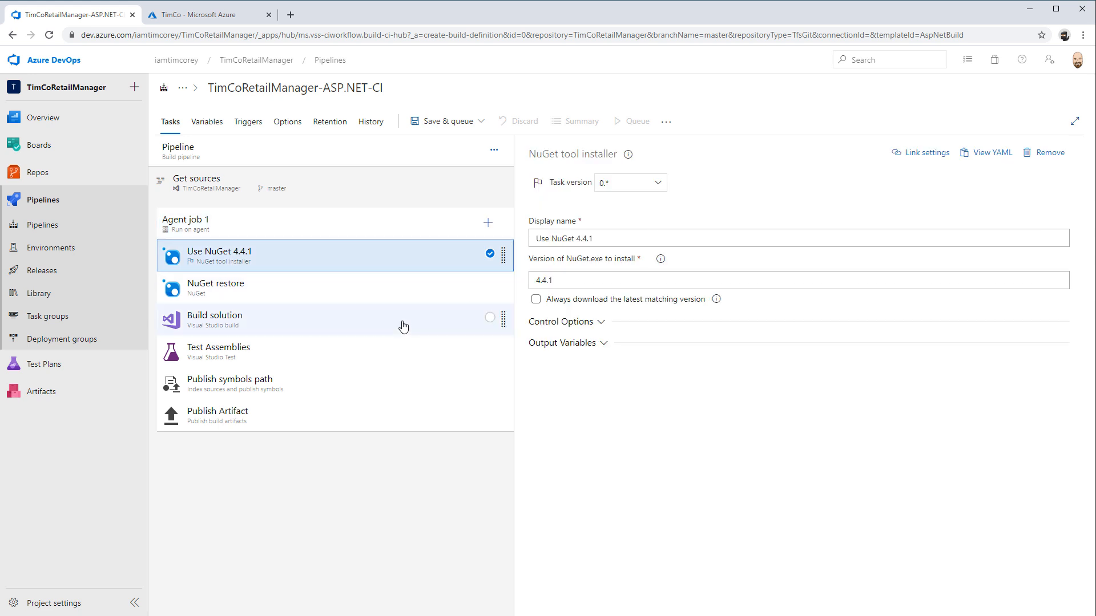
pyautogui.click(248, 153)
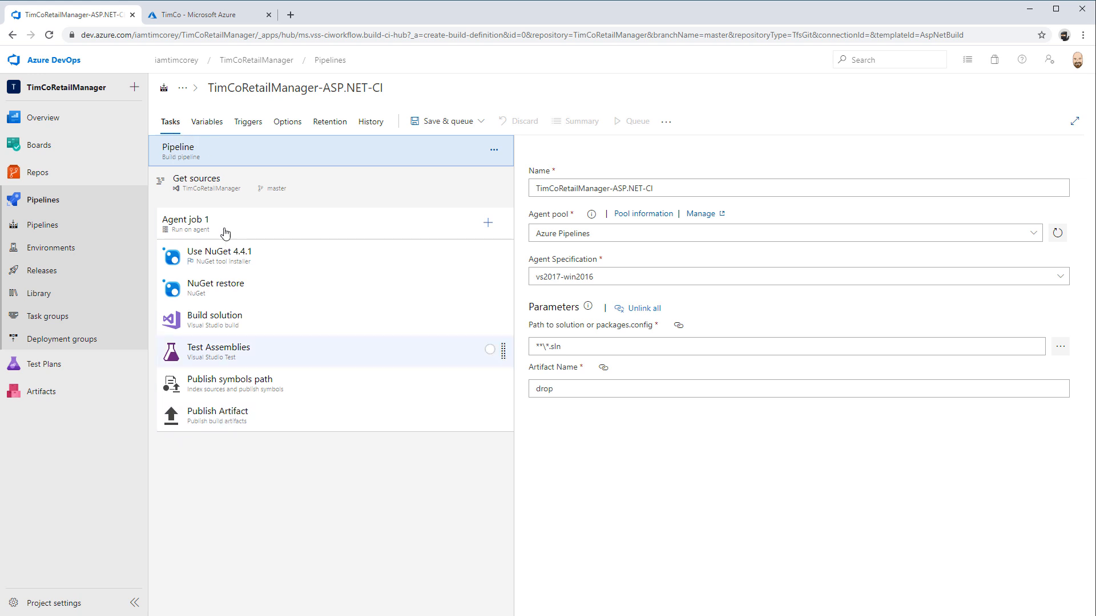
pyautogui.click(207, 120)
pyautogui.click(247, 121)
pyautogui.click(288, 123)
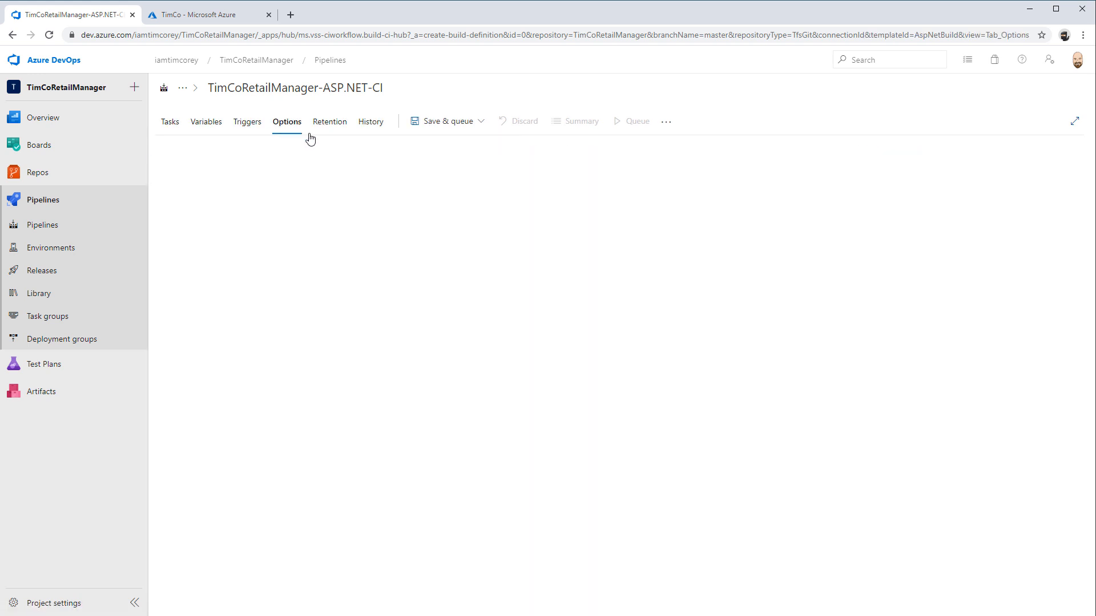
pyautogui.click(328, 121)
pyautogui.click(372, 124)
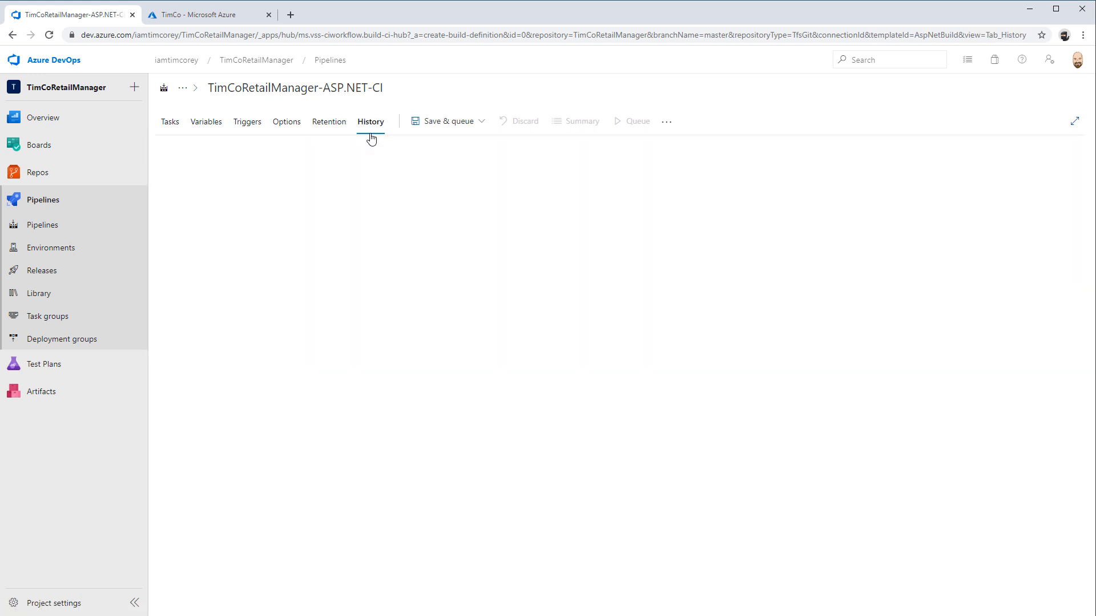
pyautogui.click(169, 121)
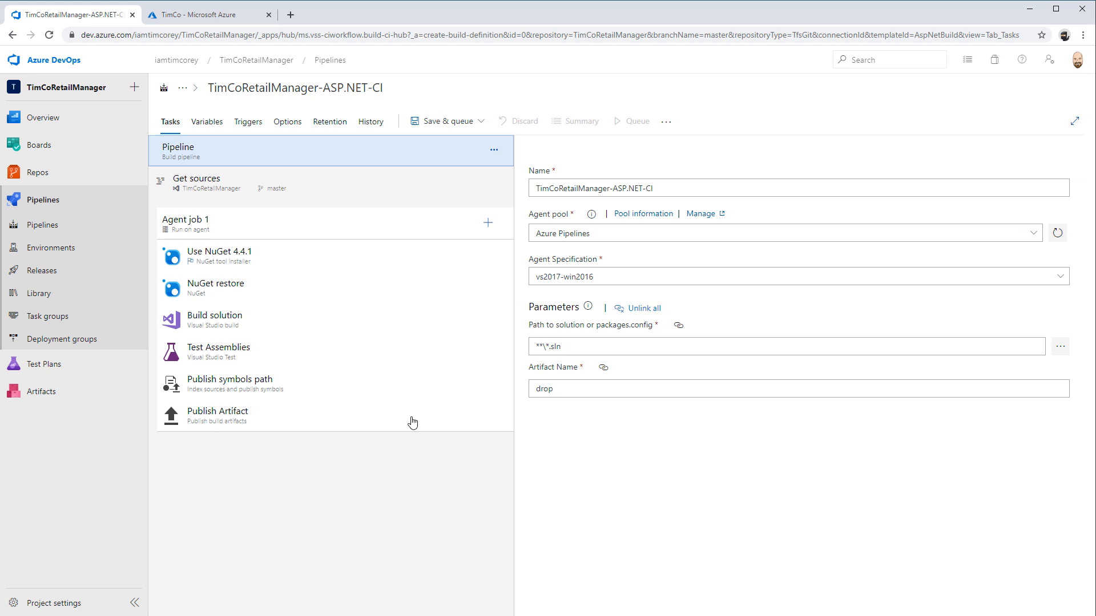
pyautogui.click(349, 193)
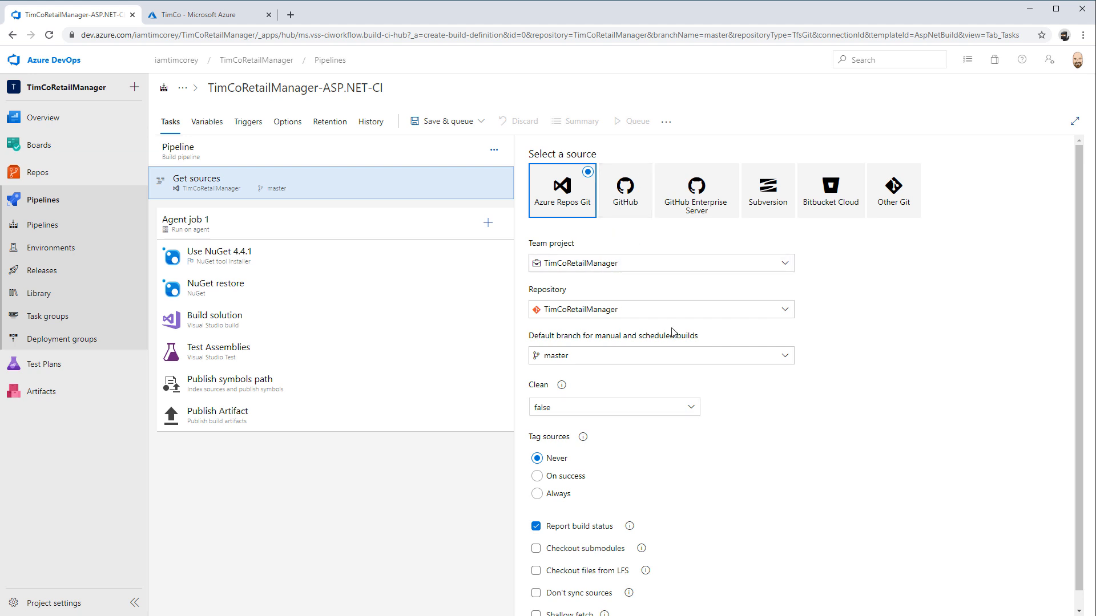
pyautogui.click(277, 148)
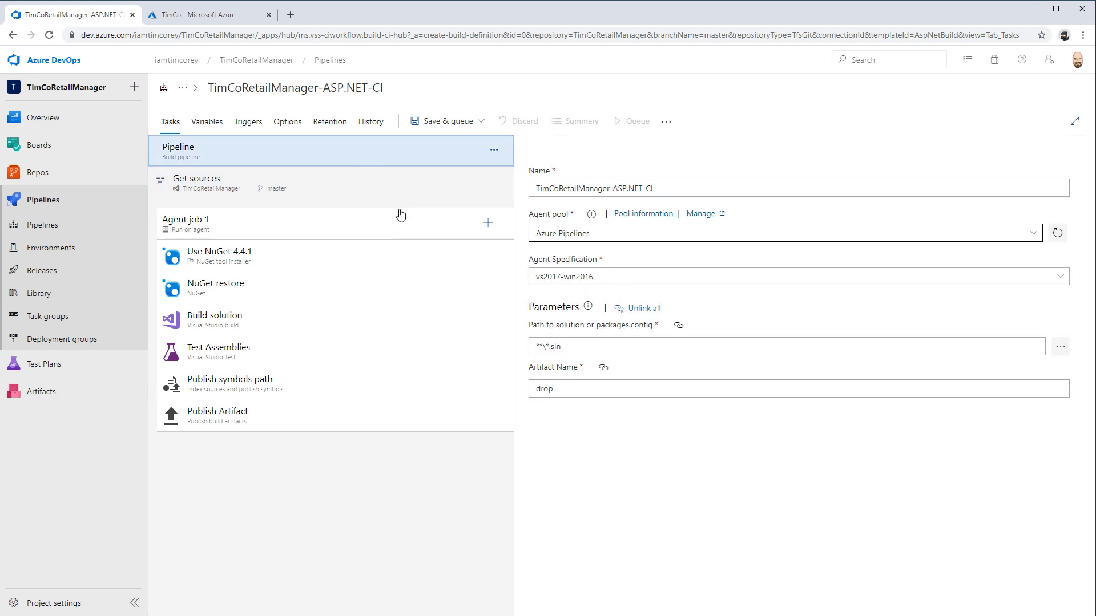
# Rename the pipeline as Standard Continuous Integration Build
pyautogui.click(404, 91)
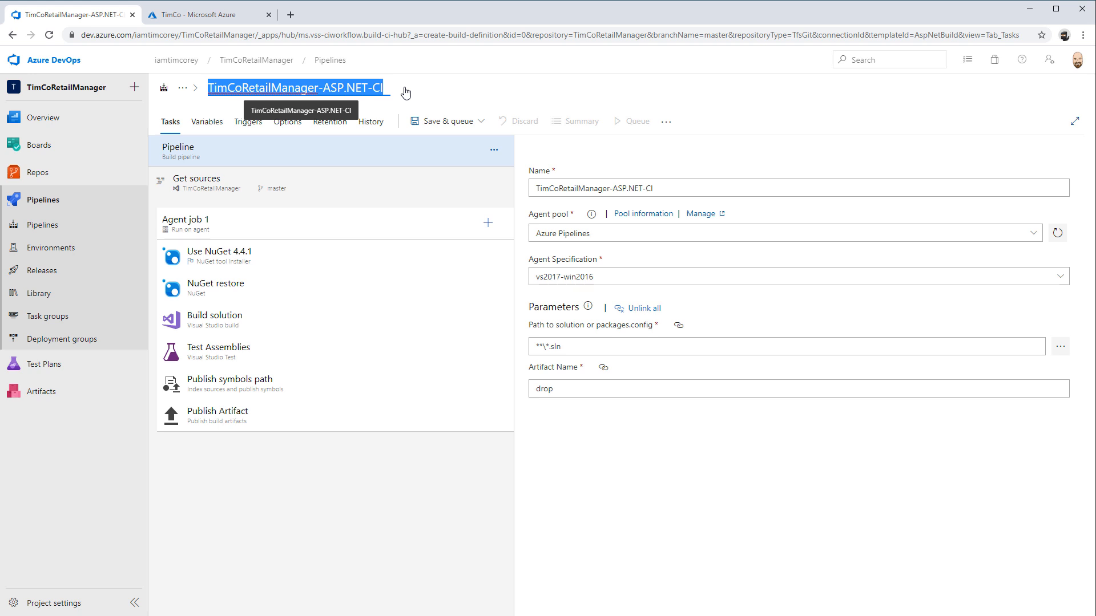
pyautogui.write('Standard')
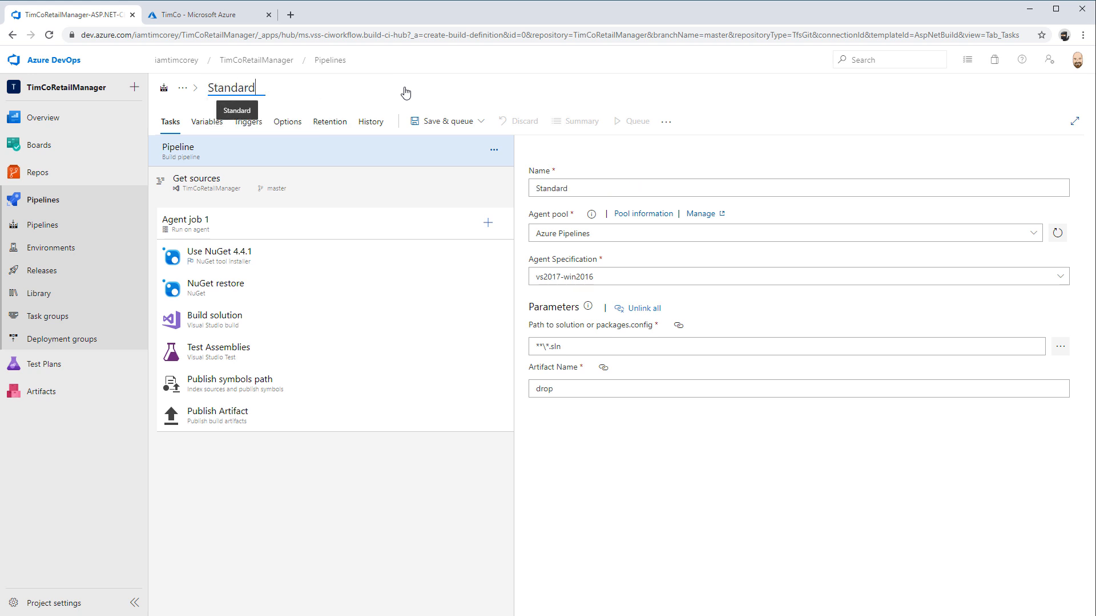
pyautogui.write(' Continuosu')
pyautogui.press('BackSpace')
pyautogui.press('BackSpace')
pyautogui.write('us ')
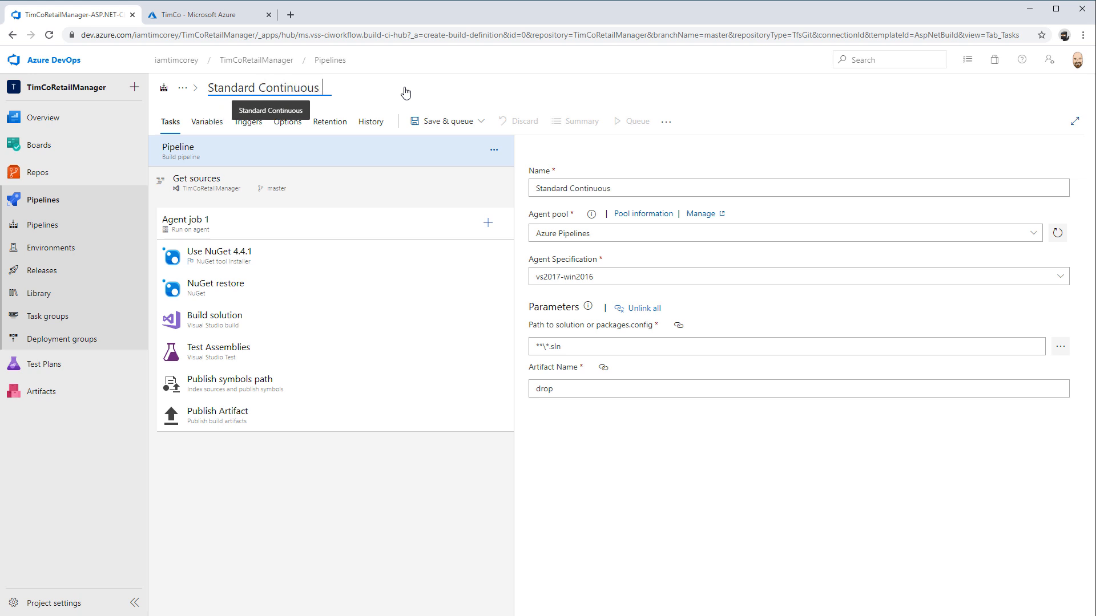
pyautogui.write('Integrat')
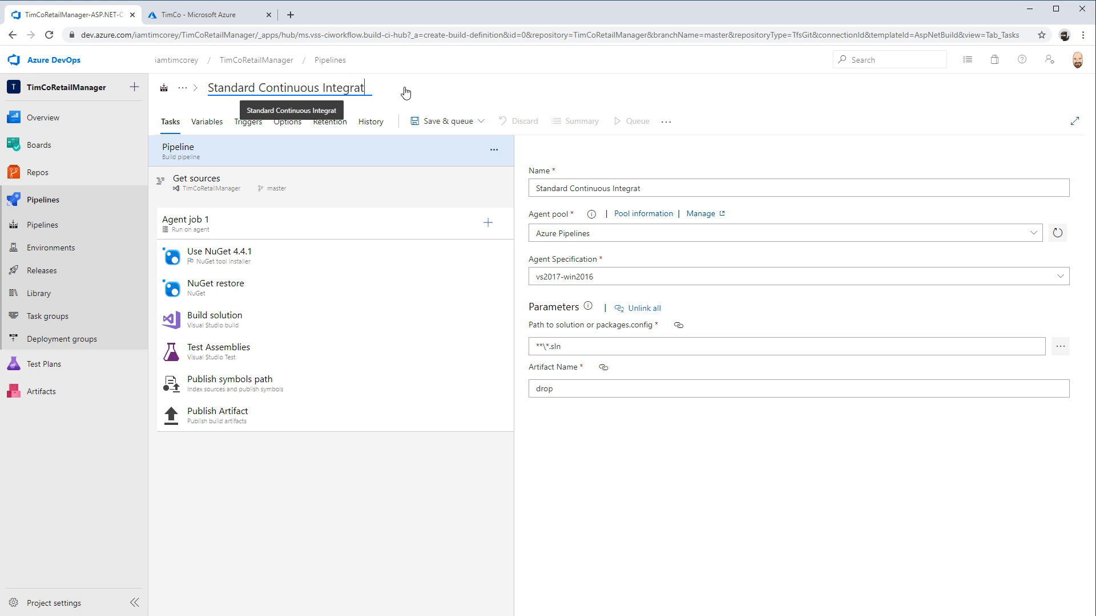
pyautogui.write('ion Build')
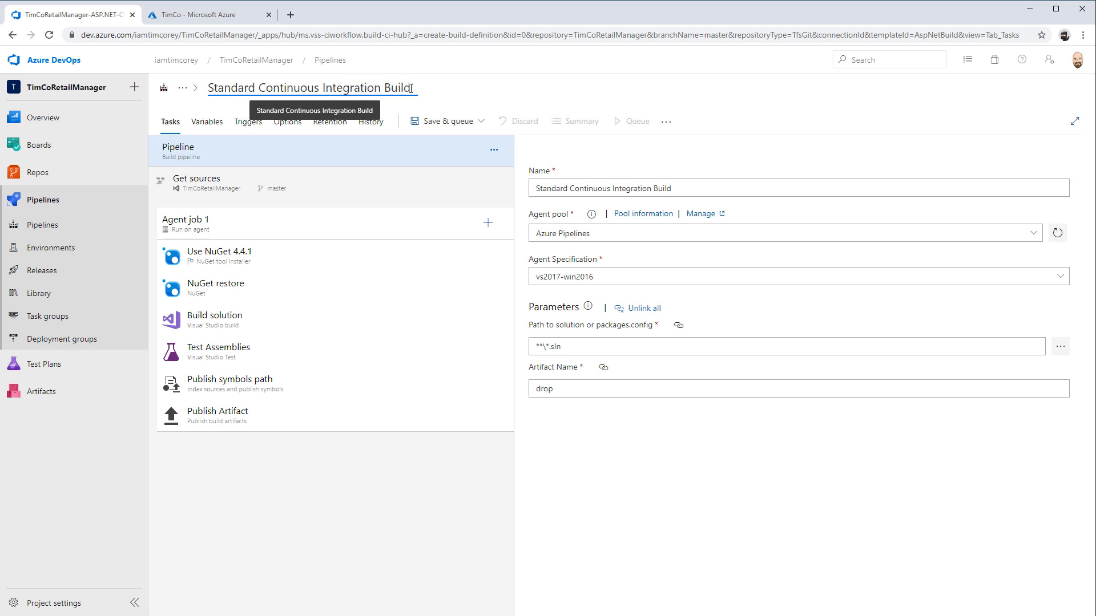
pyautogui.click(528, 92)
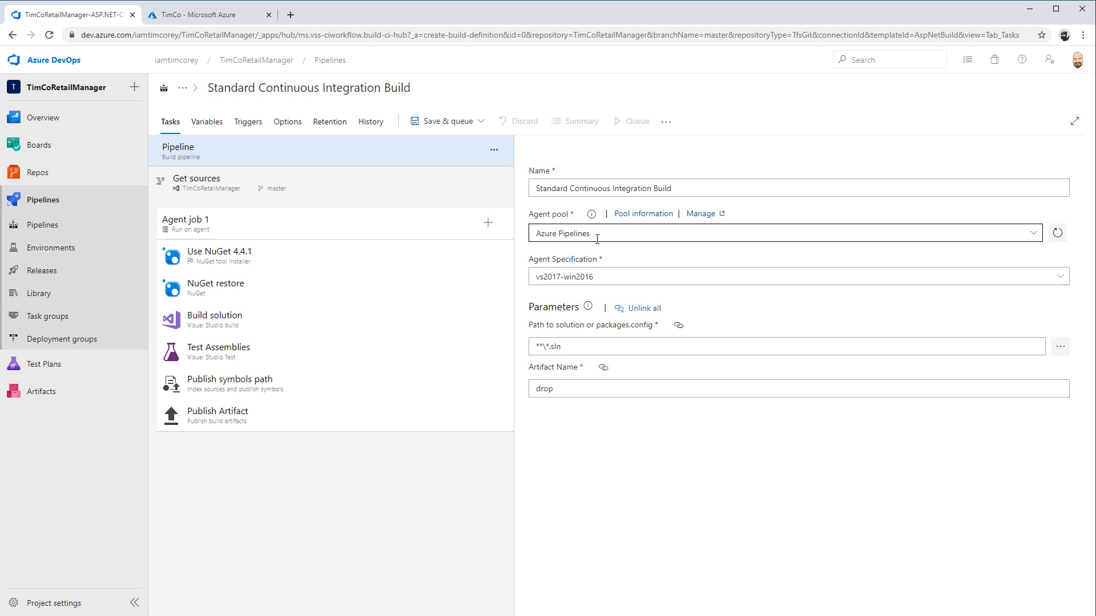
# Keep Azure Pipelines as the pipeline's agent pool and set the agent specification to windows-2019
pyautogui.click(1033, 238)
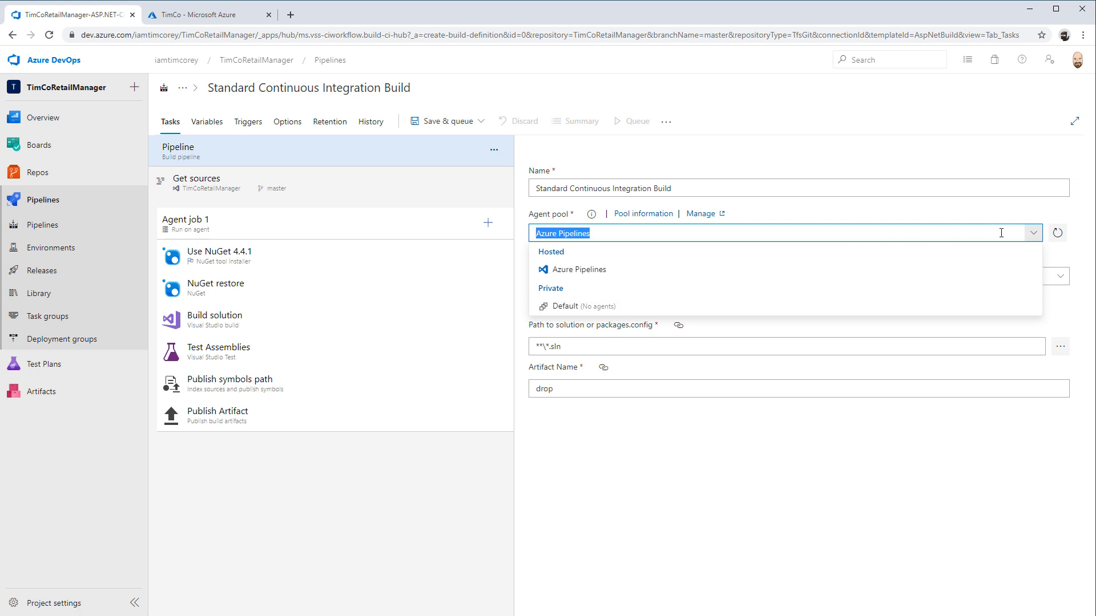
pyautogui.click(1033, 238)
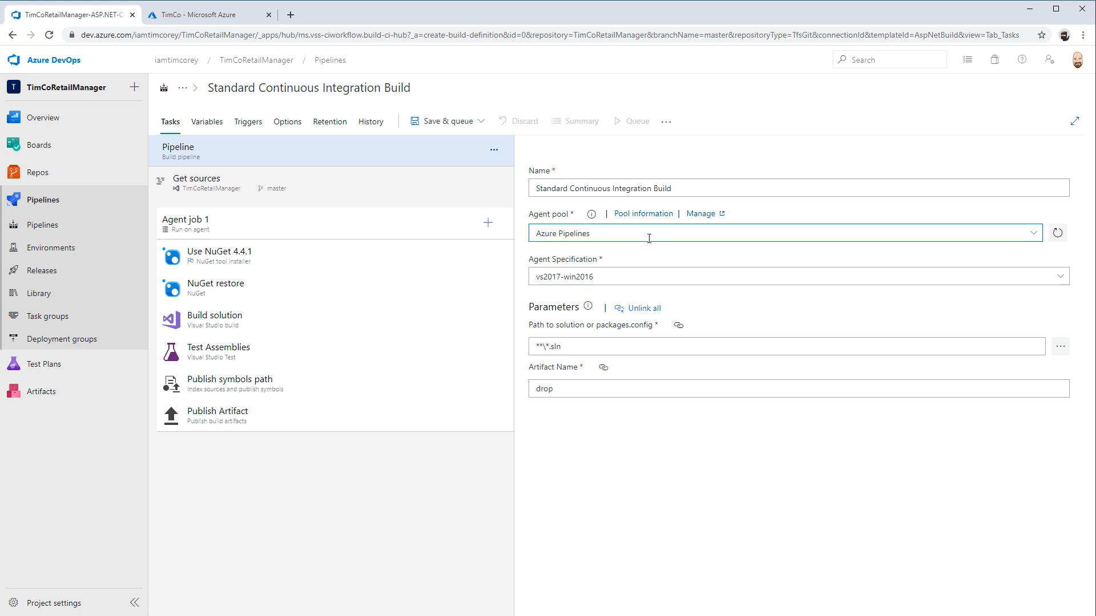
pyautogui.click(649, 239)
pyautogui.click(1032, 233)
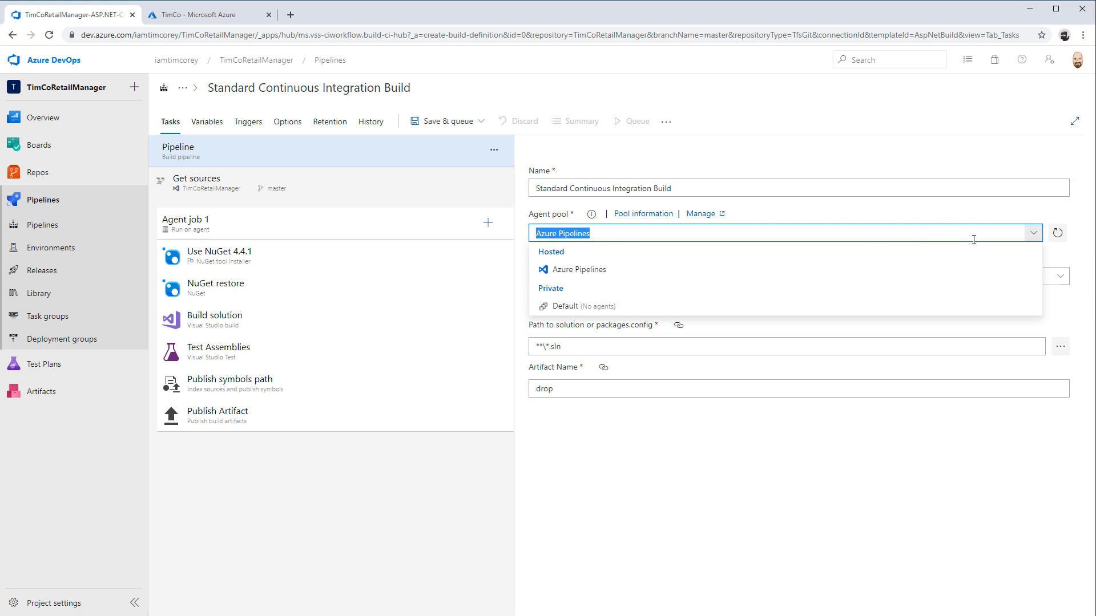
pyautogui.click(1032, 233)
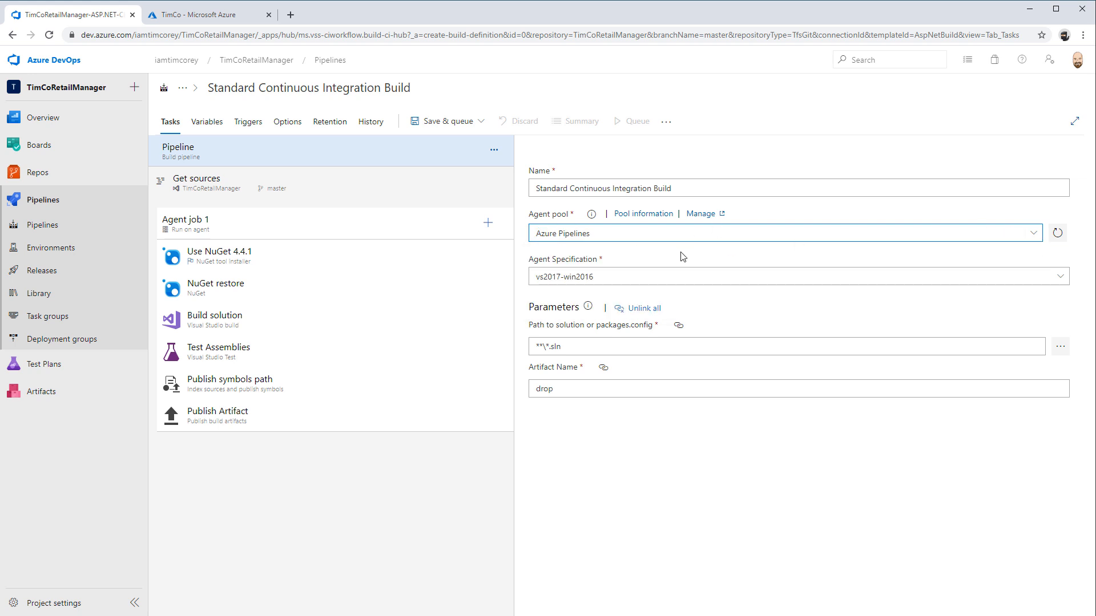
pyautogui.click(1060, 277)
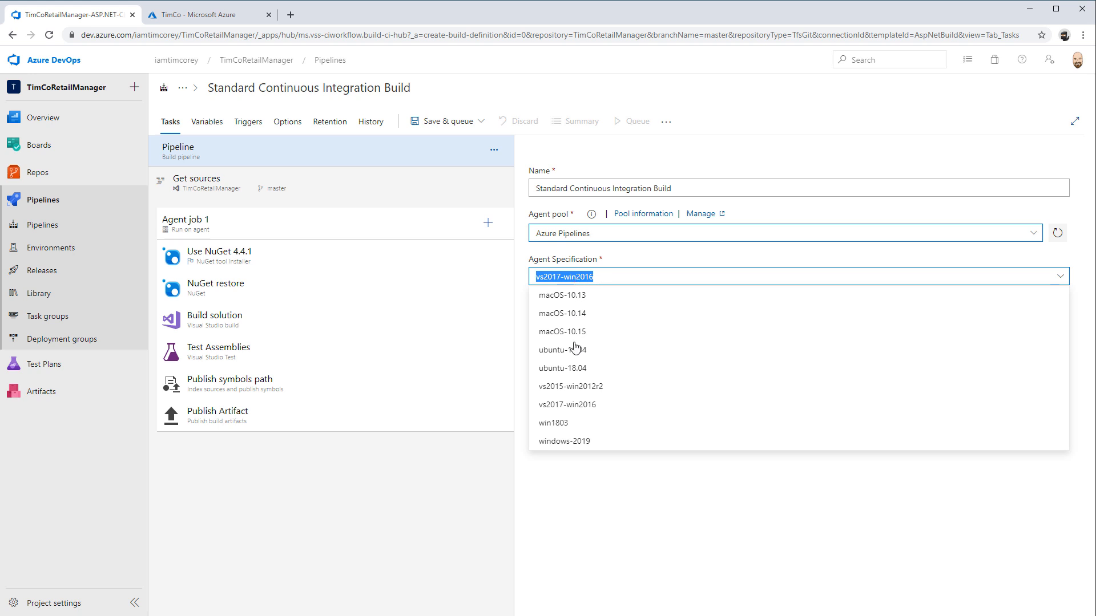
pyautogui.click(582, 448)
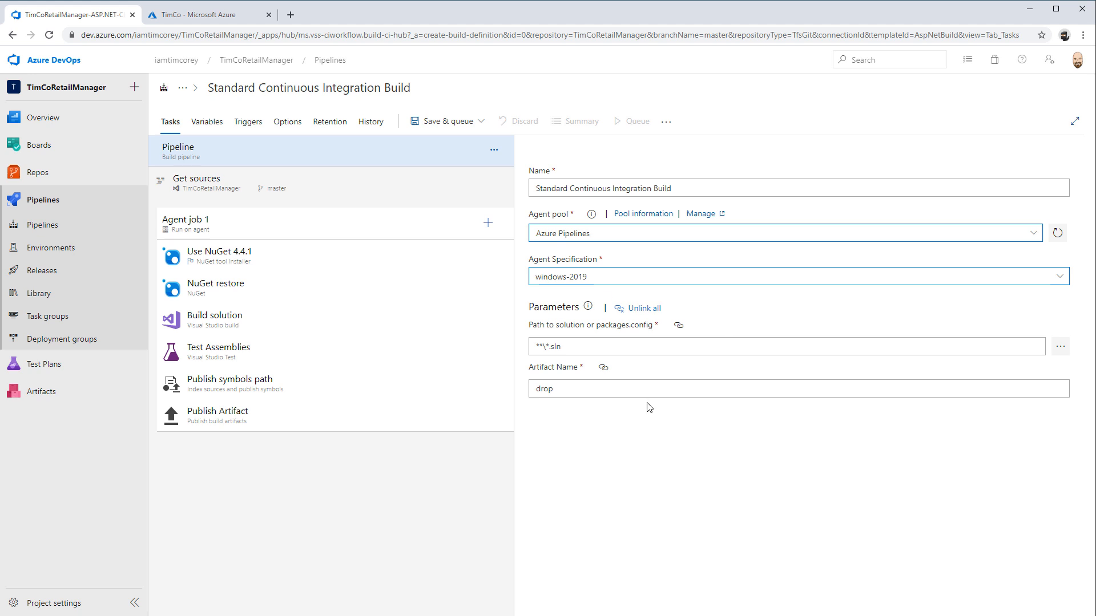
pyautogui.click(705, 277)
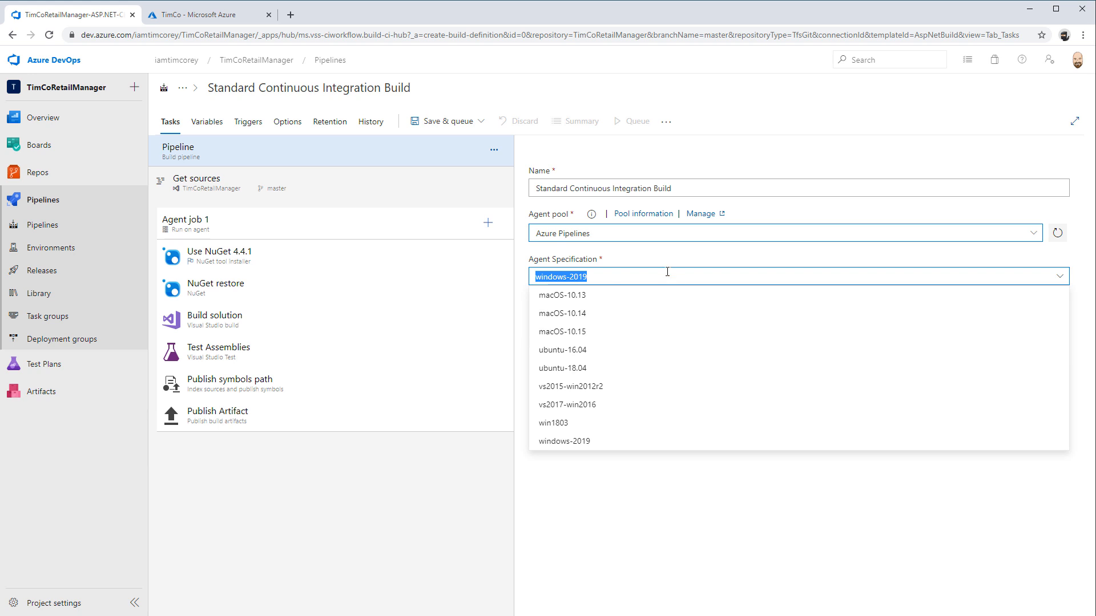
pyautogui.click(1067, 280)
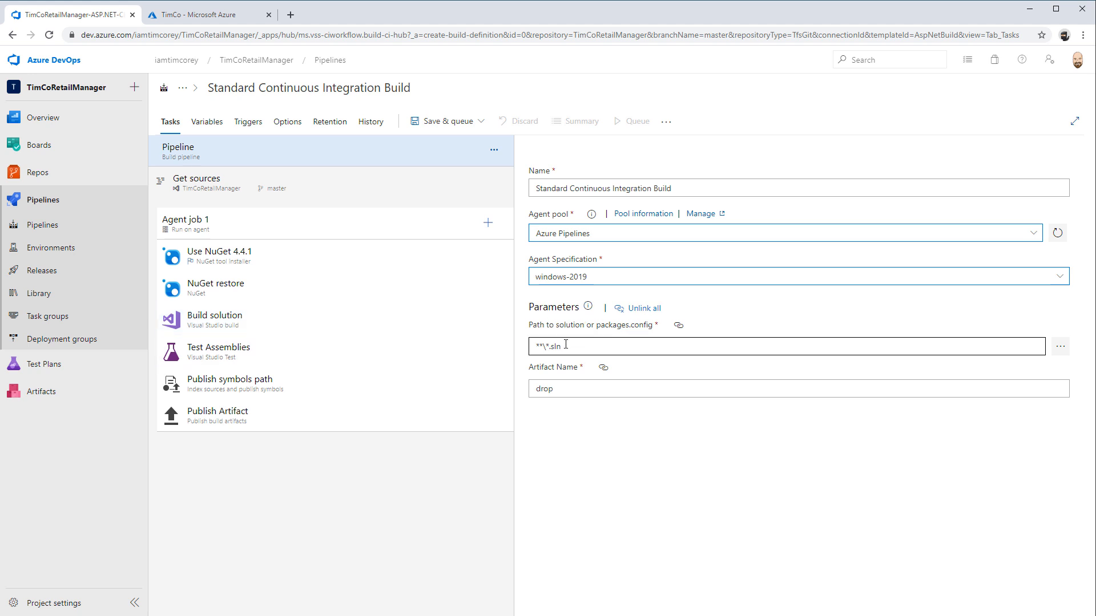
pyautogui.moveTo(564, 329); pyautogui.dragTo(655, 331)
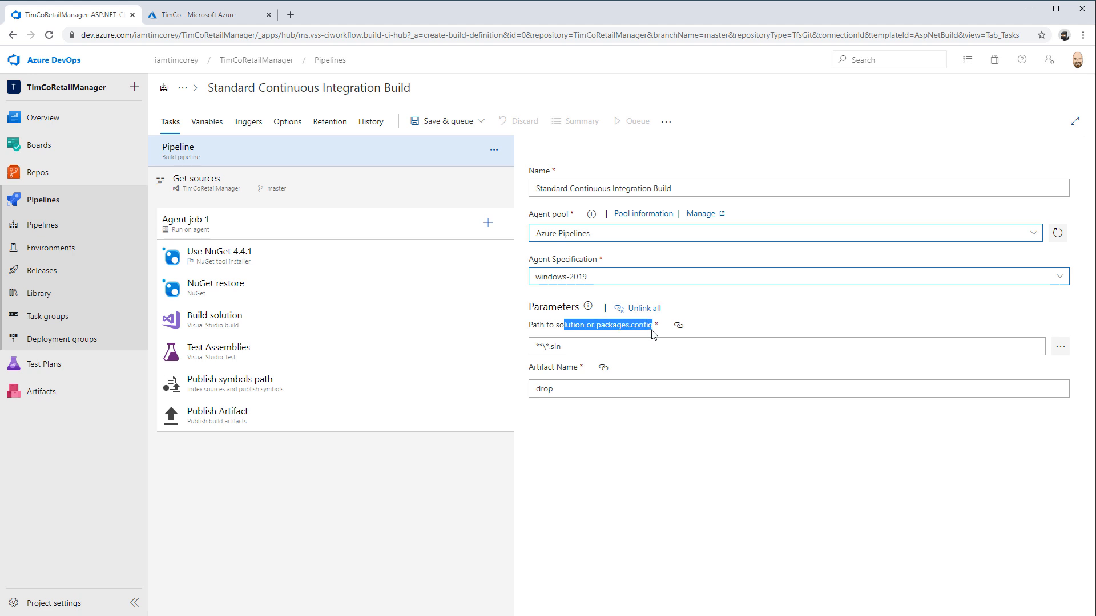
# Examine the pipeline's solution path and artifact name parameters and the settings they are linked to
pyautogui.click(583, 347)
pyautogui.moveTo(583, 347); pyautogui.dragTo(520, 348)
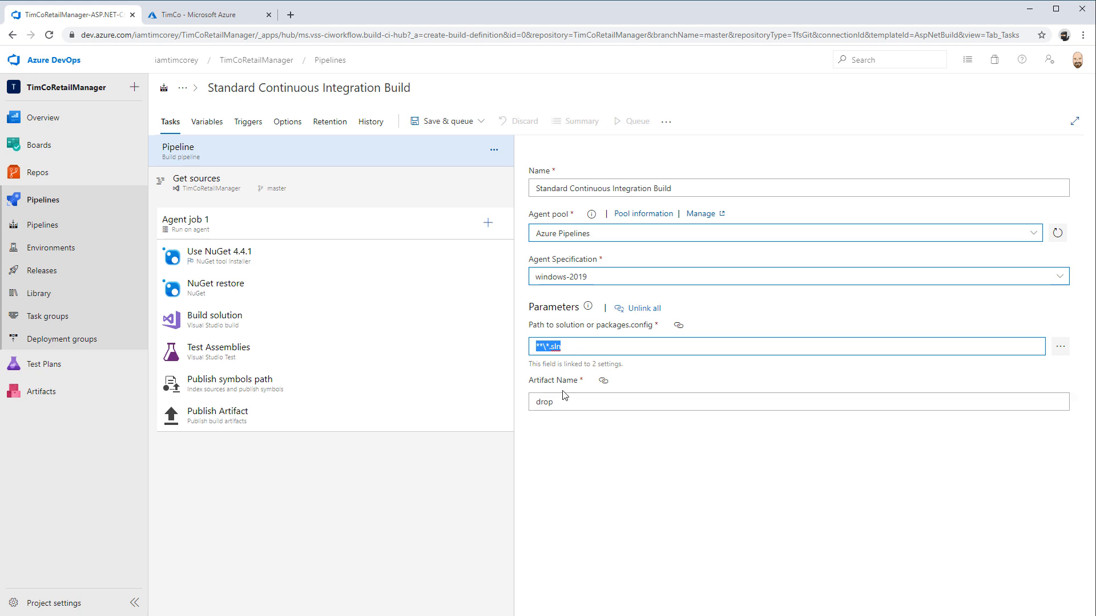
pyautogui.click(554, 403)
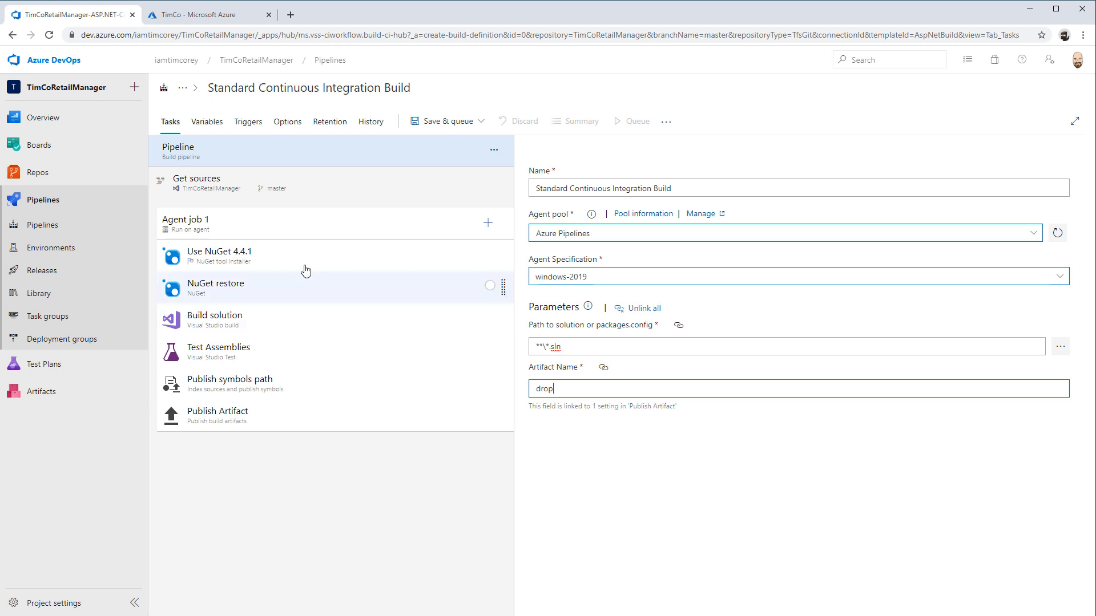
# In the pipeline's source settings, tag sources on success with the tag format build_$(build.buildNumber)
pyautogui.click(328, 192)
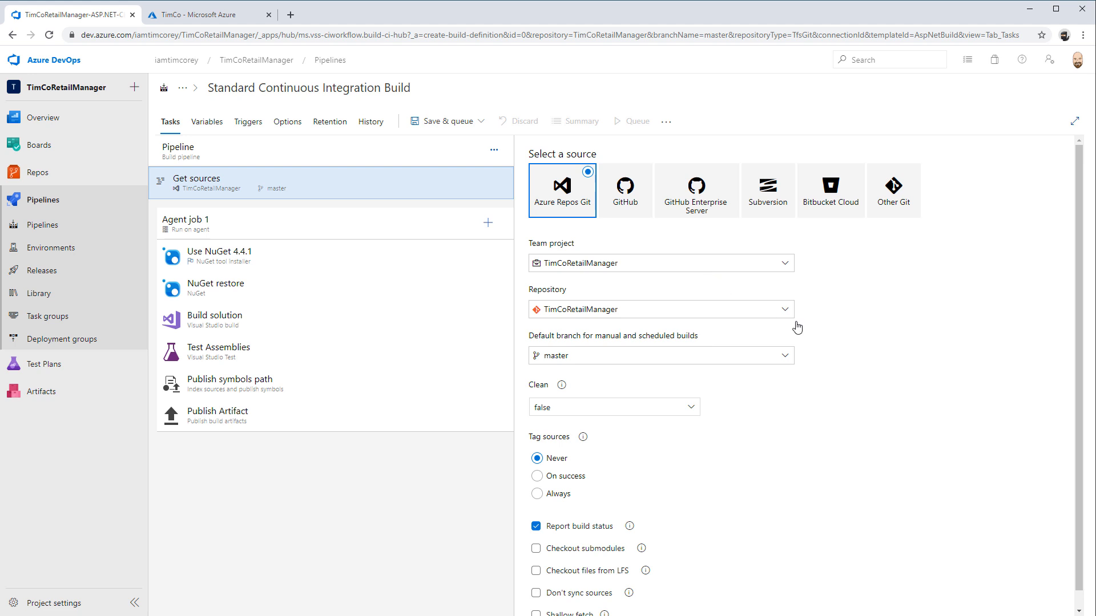
pyautogui.scroll(-1, 835, 354)
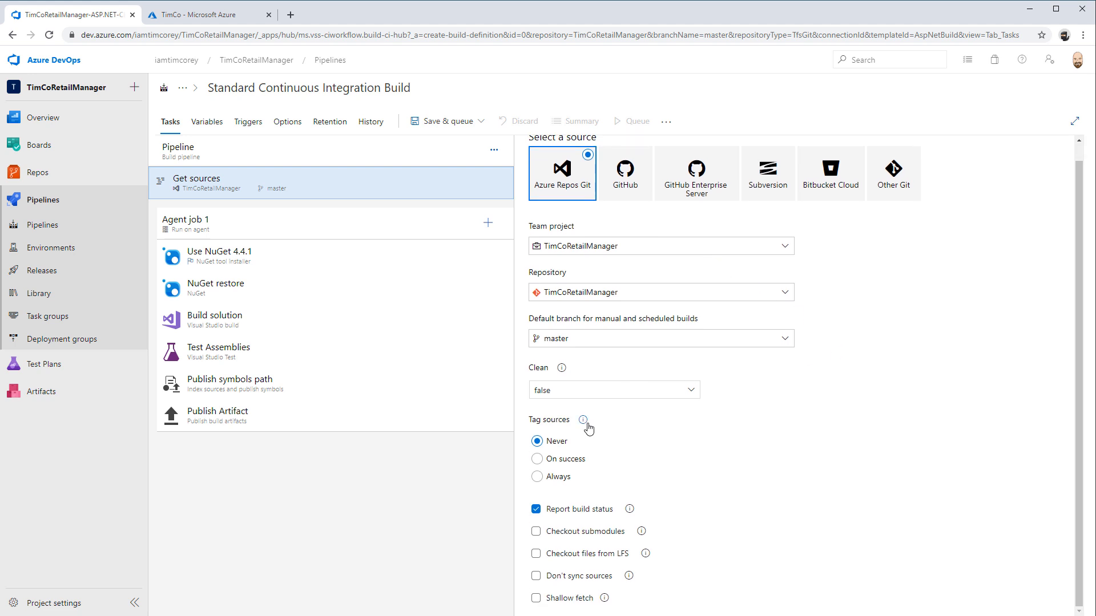
pyautogui.click(562, 459)
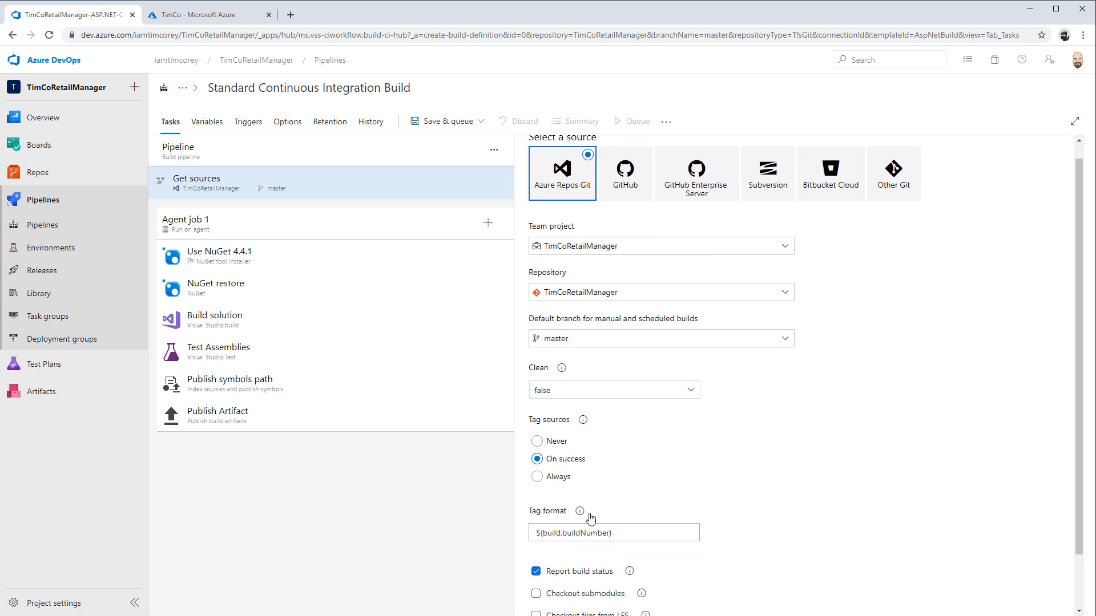
pyautogui.click(536, 532)
pyautogui.write('build_')
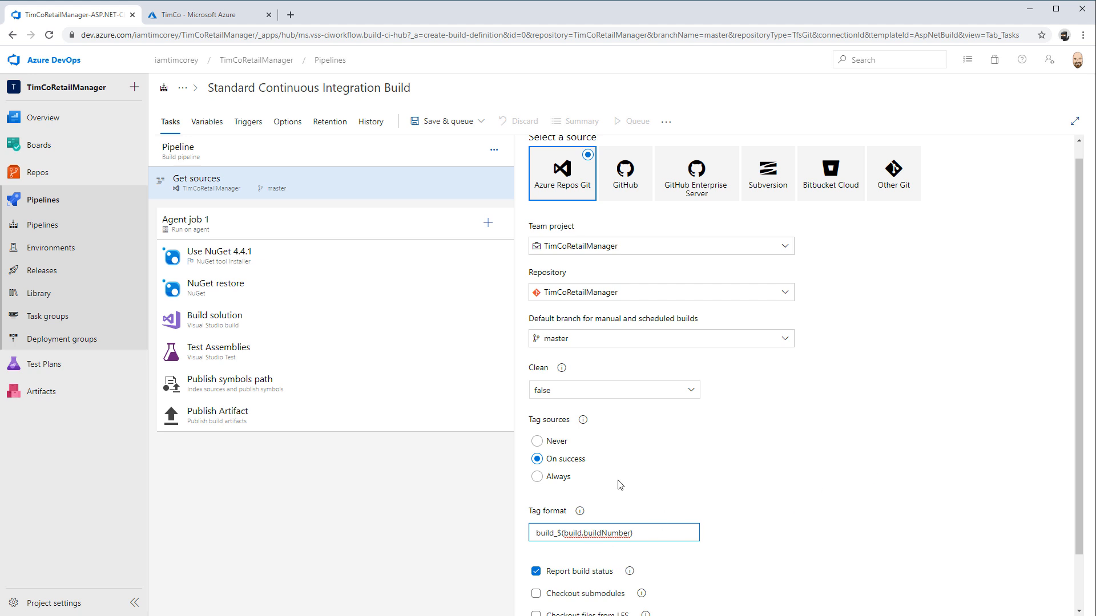
pyautogui.scroll(-1, 788, 473)
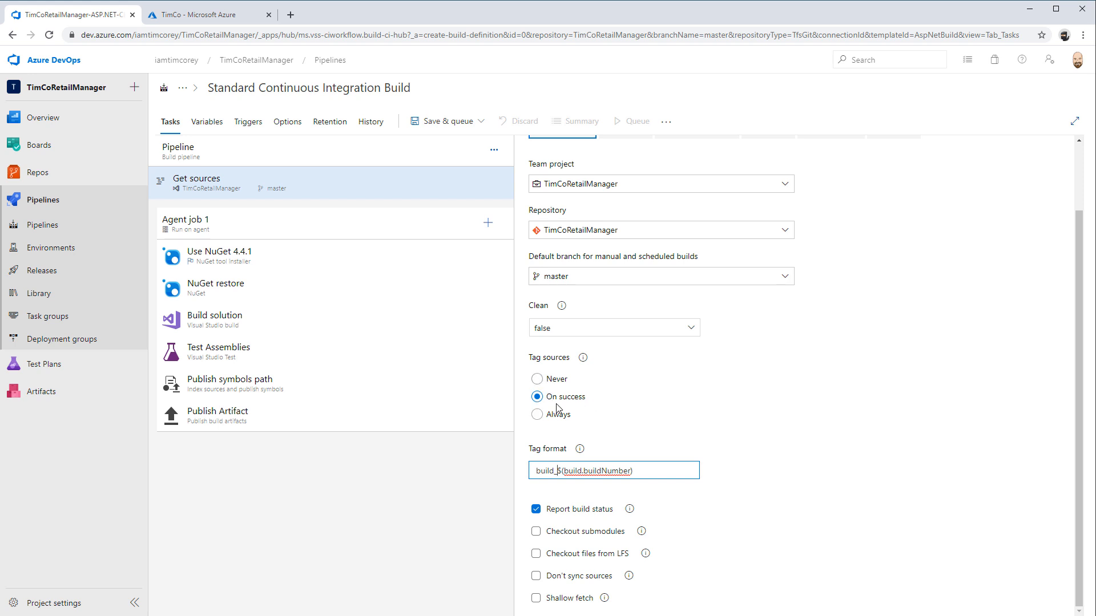
# Review the agent job's demands, execution plan and additional options against the source settings, and open the NuGet tool installer task
pyautogui.click(291, 220)
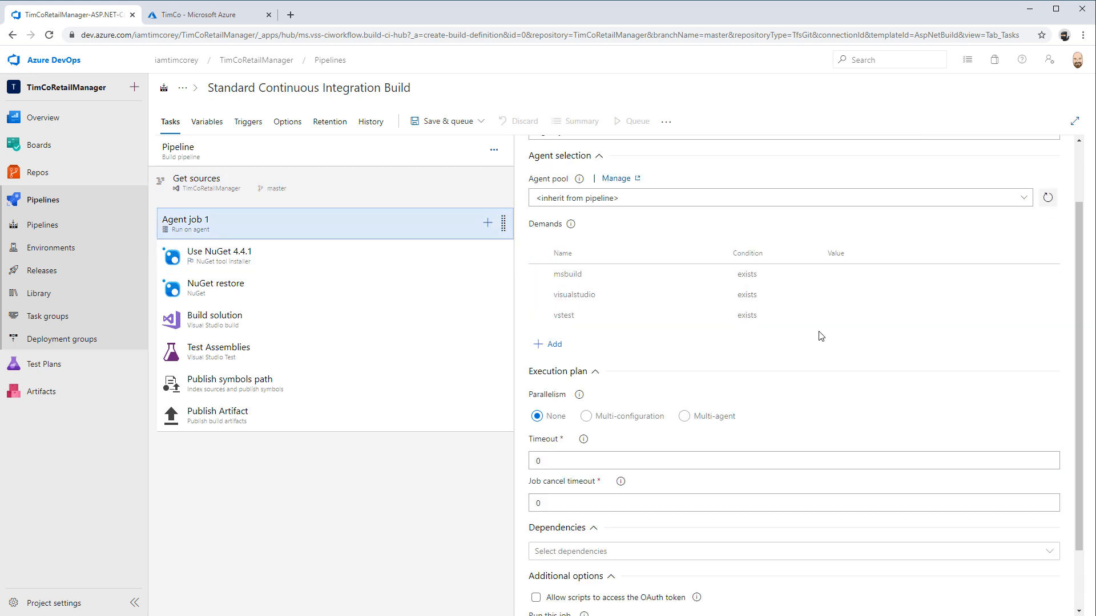
pyautogui.click(365, 197)
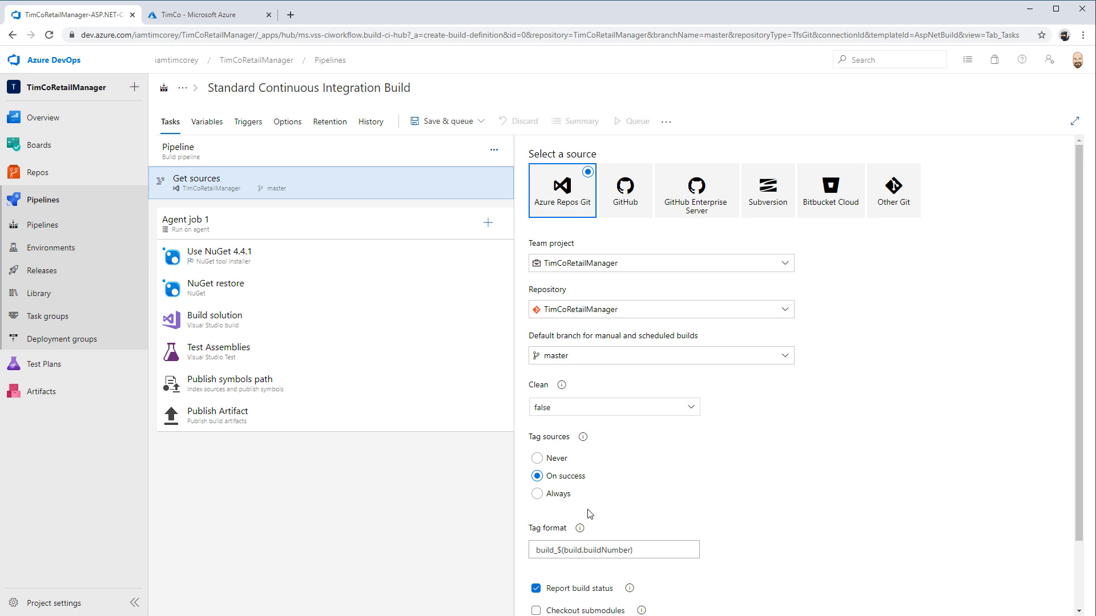
pyautogui.click(340, 219)
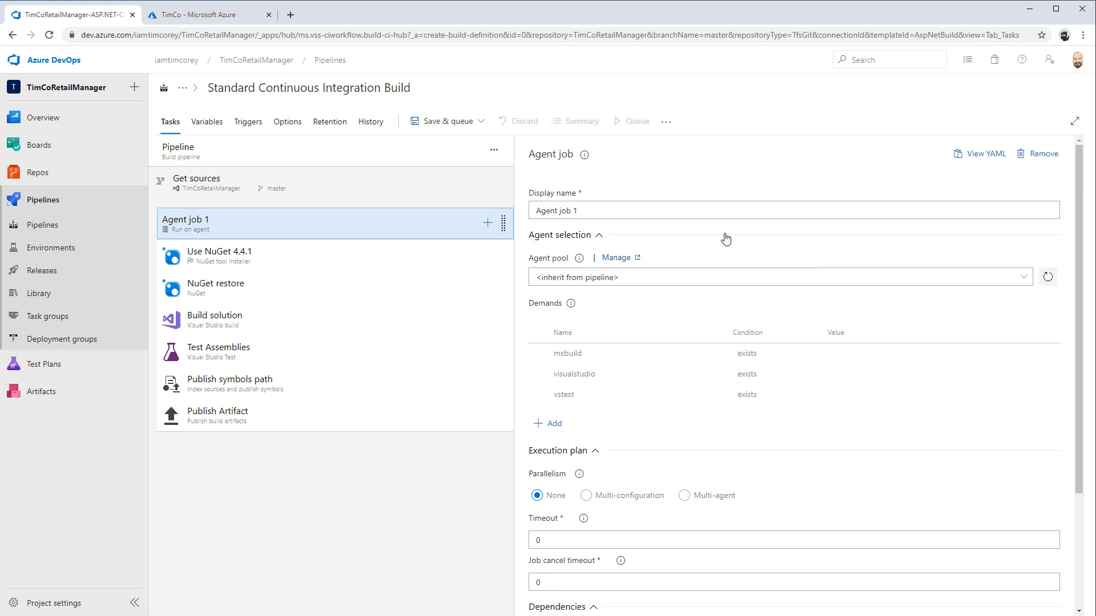
pyautogui.scroll(-3, 678, 440)
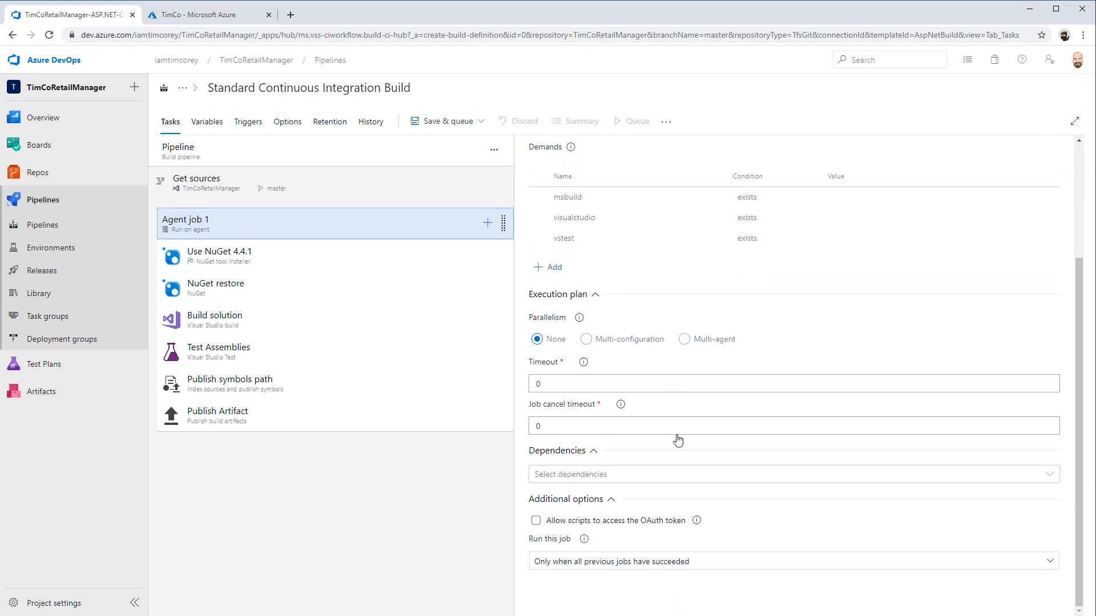
pyautogui.click(293, 250)
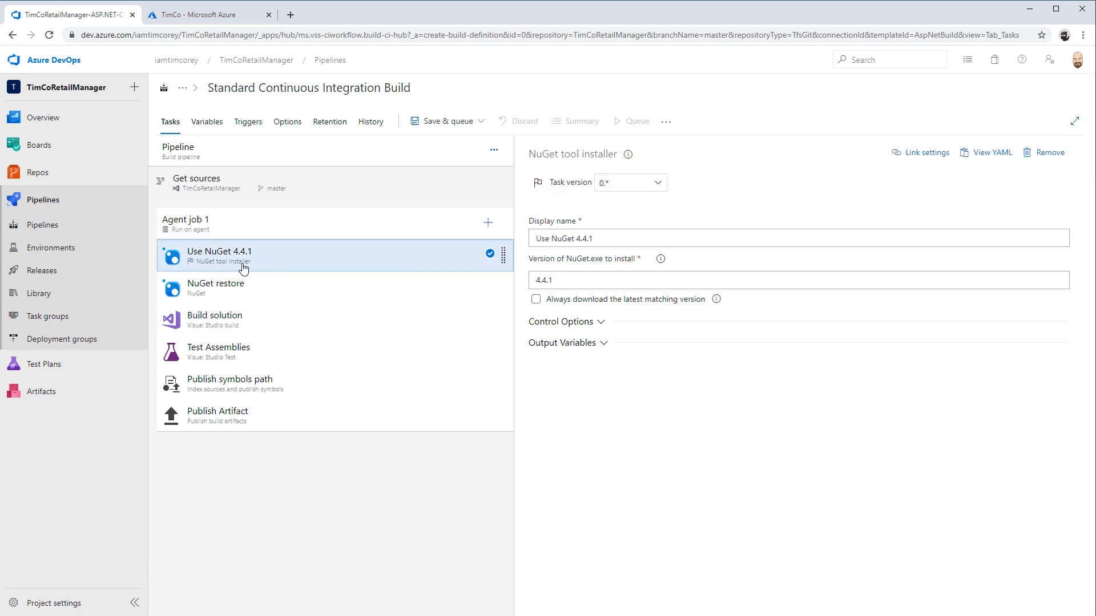
# Try task version 1.* for the NuGet tool installer and return it to 0.*
pyautogui.click(659, 185)
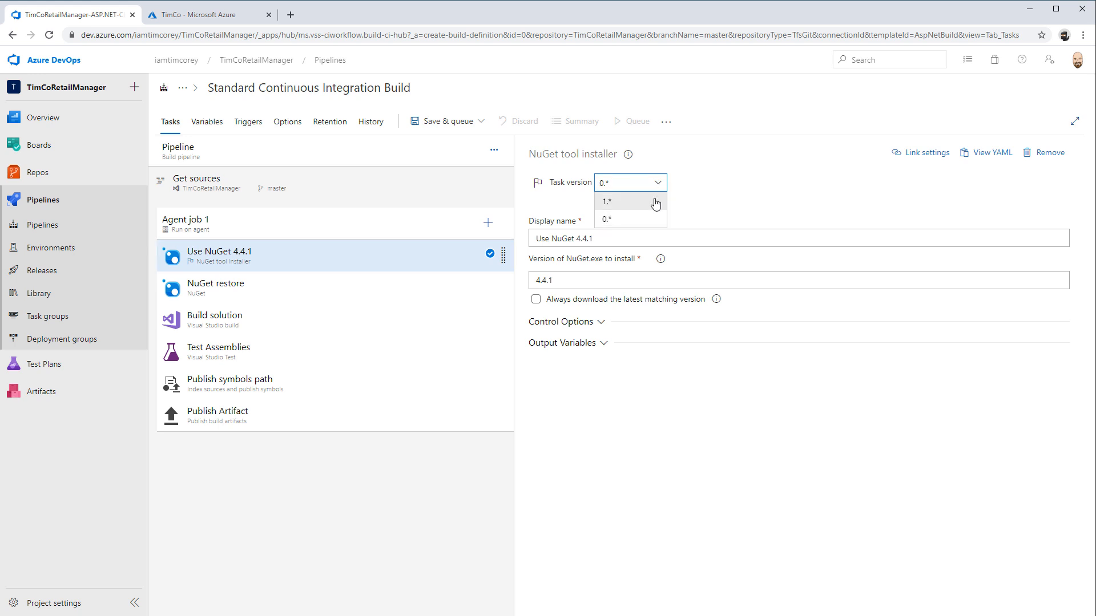
pyautogui.click(655, 203)
pyautogui.click(631, 185)
pyautogui.click(614, 219)
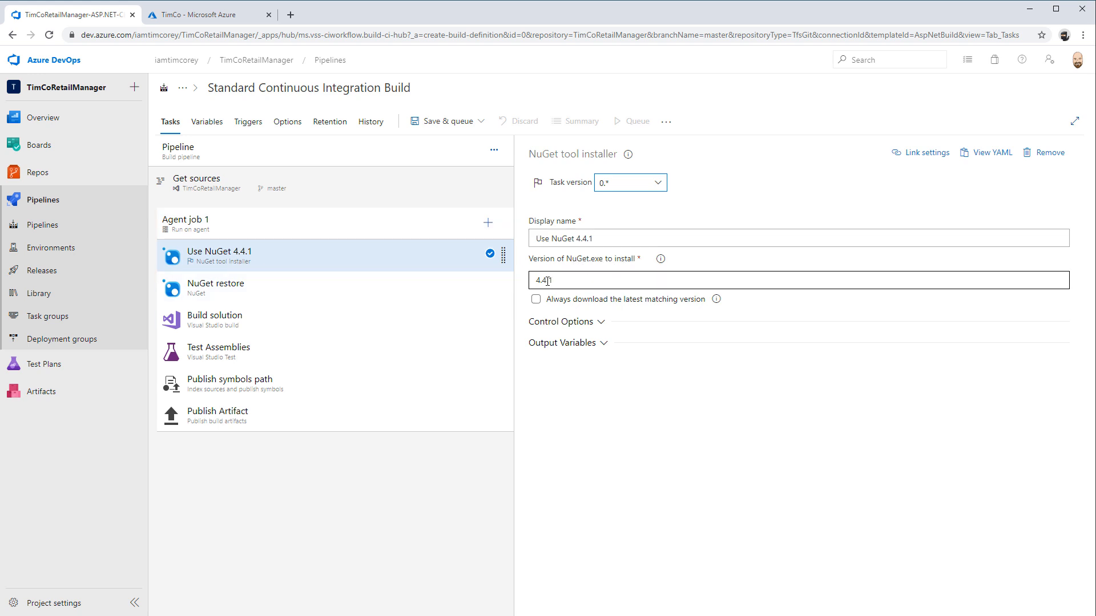
# Look up the list of available NuGet versions and compare the release stages of 5.4.0 and the 5.5.0 previews
pyautogui.click(660, 259)
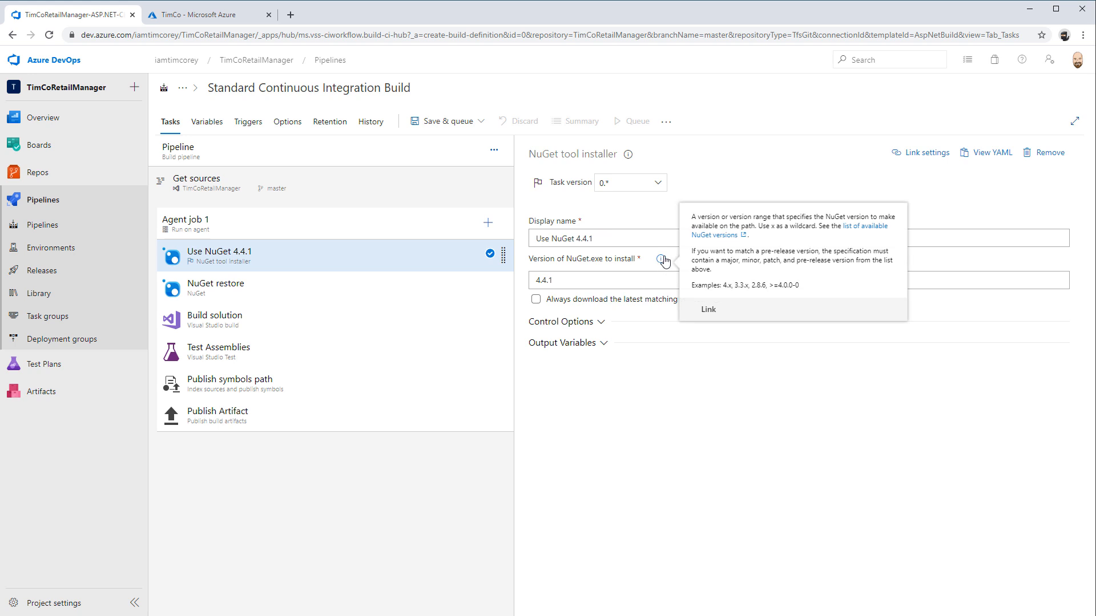
pyautogui.click(715, 236)
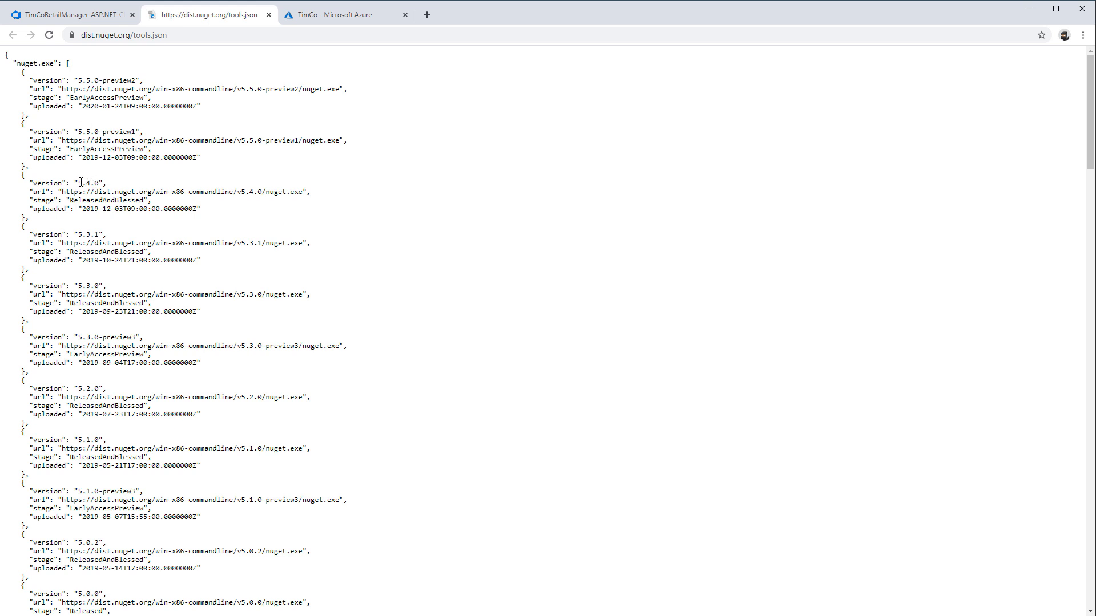
pyautogui.moveTo(79, 183); pyautogui.dragTo(103, 183)
pyautogui.doubleClick(101, 200)
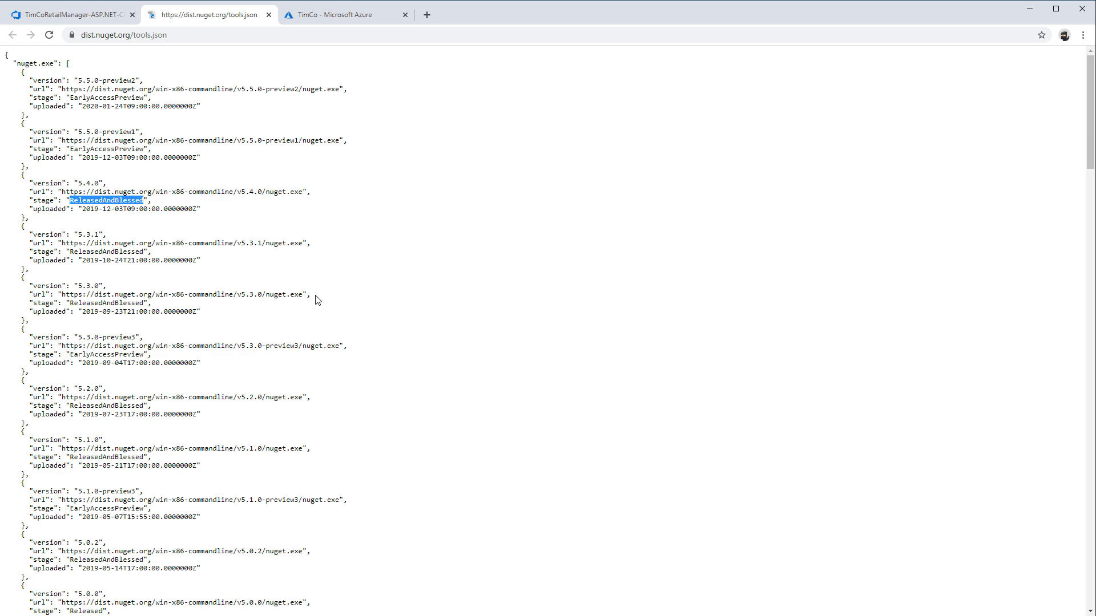
pyautogui.moveTo(73, 149); pyautogui.dragTo(144, 149)
pyautogui.scroll(4, 84, 167)
pyautogui.scroll(2, 86, 171)
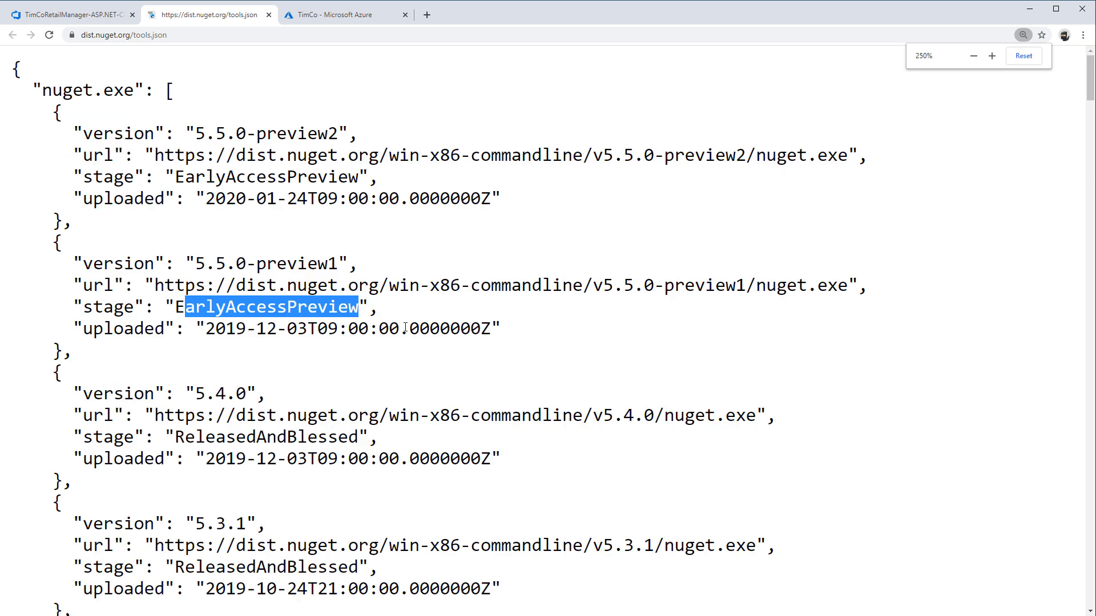
pyautogui.moveTo(174, 437); pyautogui.dragTo(358, 439)
pyautogui.moveTo(256, 393); pyautogui.dragTo(195, 390)
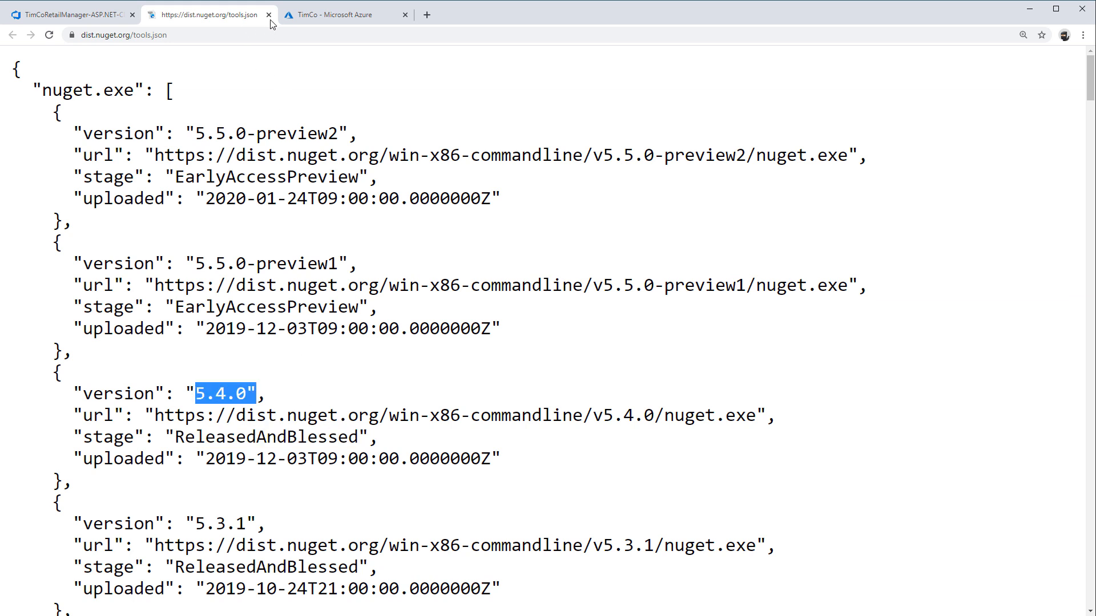
pyautogui.moveTo(189, 130); pyautogui.dragTo(338, 134)
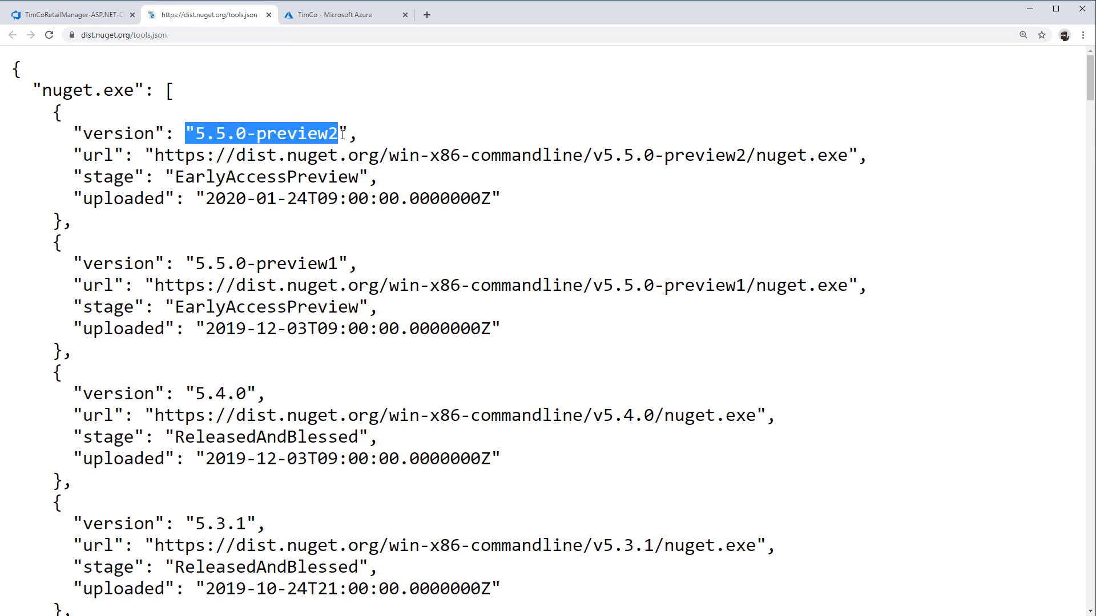
pyautogui.click(269, 14)
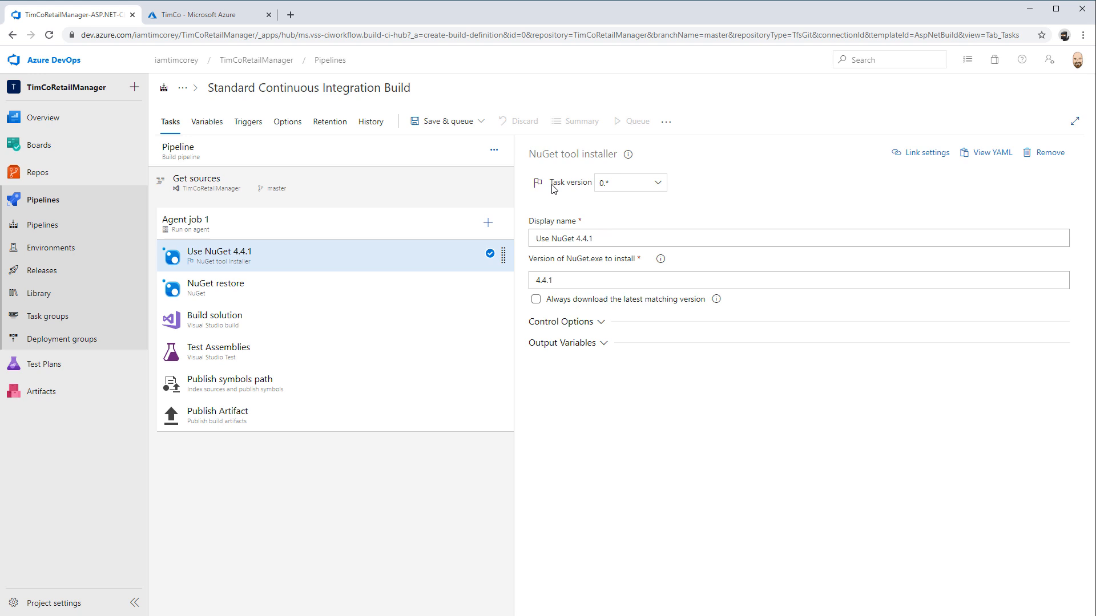
# Set the NuGet tool installer's task version to 1.*
pyautogui.click(654, 189)
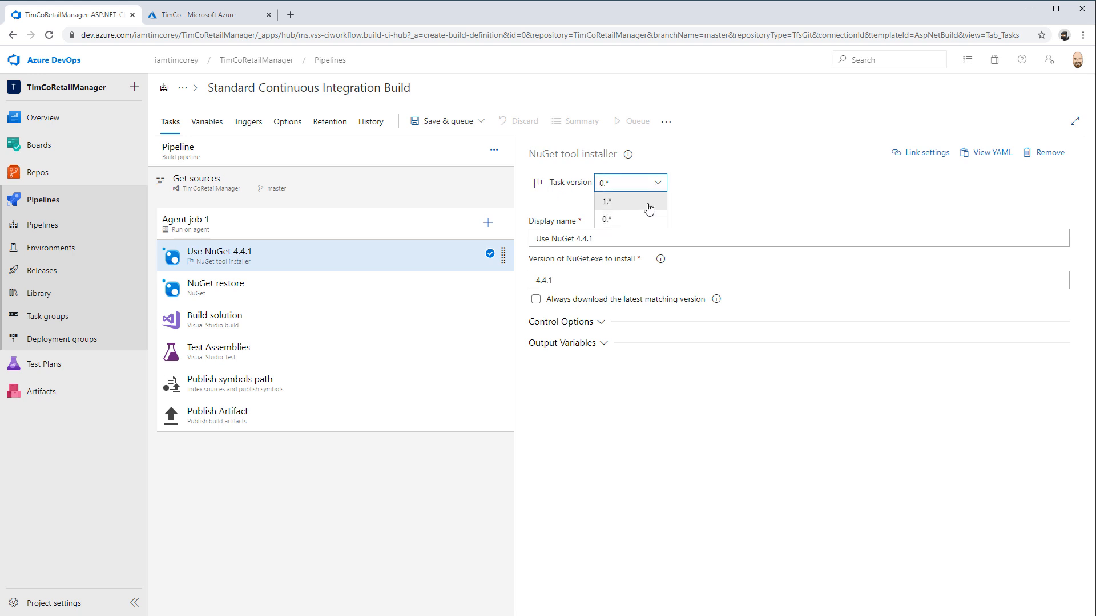
pyautogui.click(649, 209)
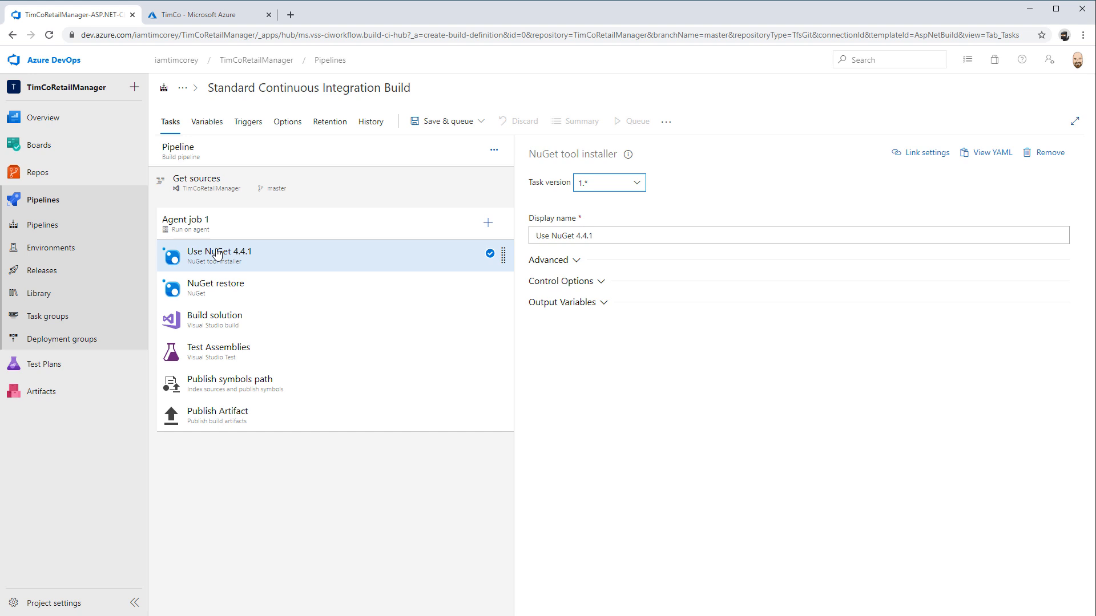
pyautogui.click(626, 194)
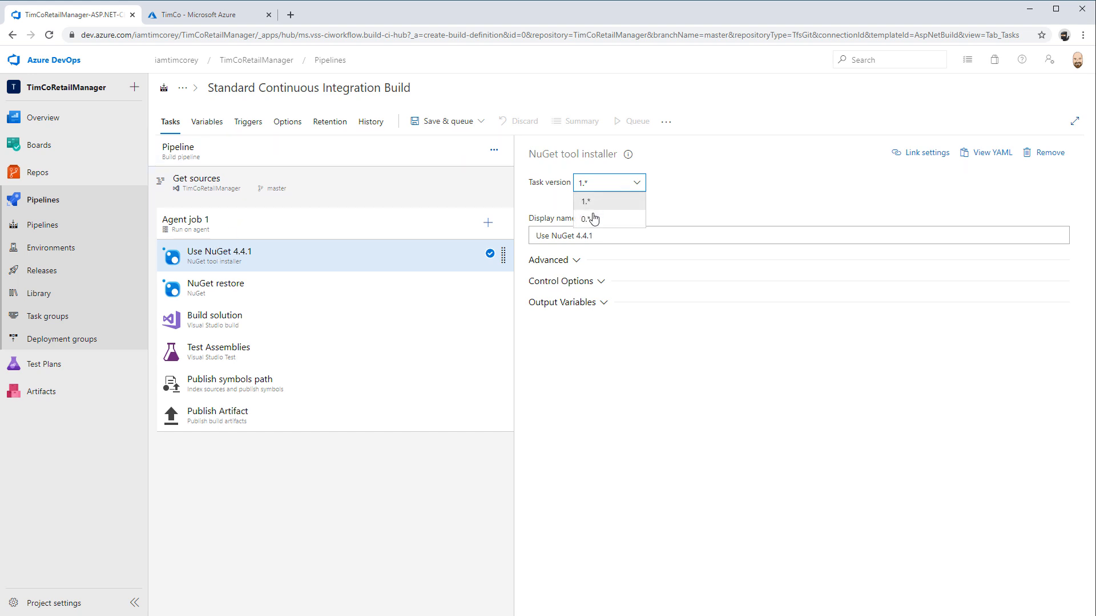
pyautogui.click(639, 186)
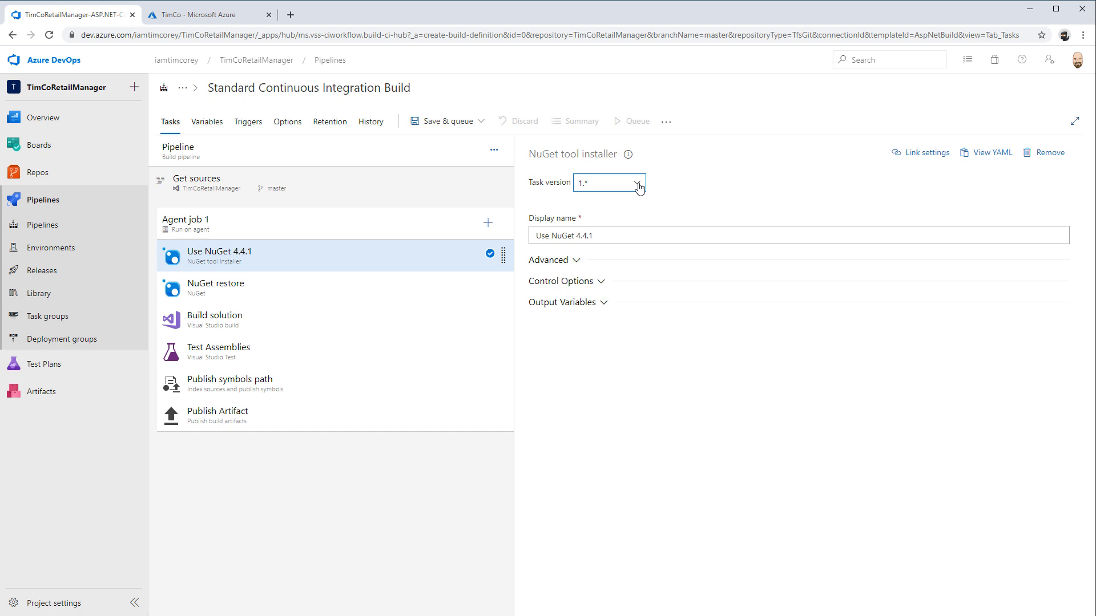
# In the NuGet tool installer's advanced settings, enable Always check for new versions and set the NuGet.exe version to 5.4.0
pyautogui.click(561, 261)
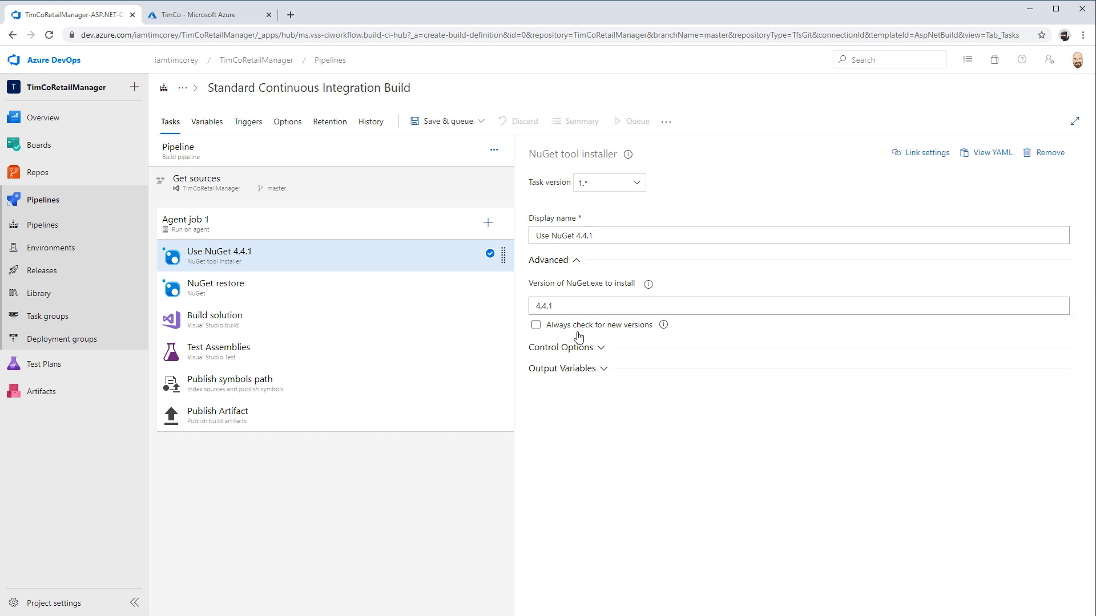
pyautogui.click(535, 325)
pyautogui.click(570, 305)
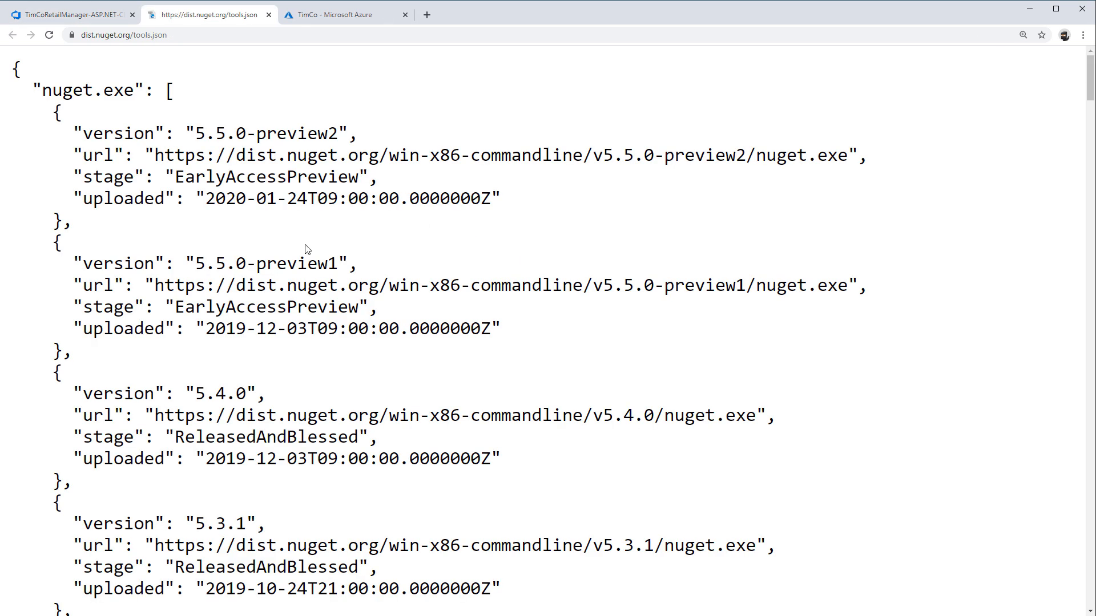
pyautogui.click(84, 13)
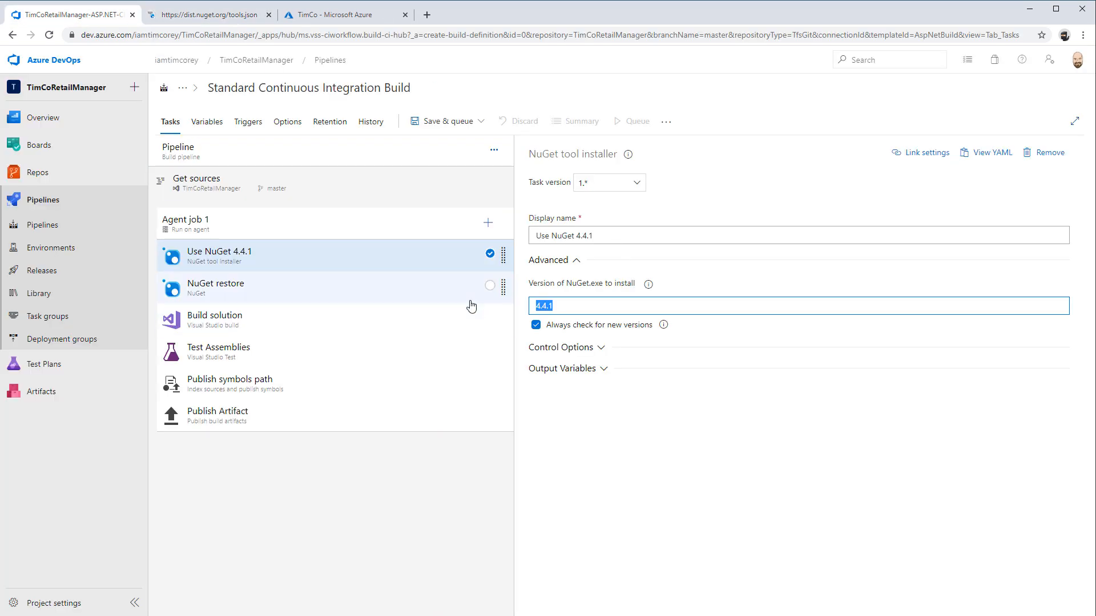
pyautogui.write('5.4.0')
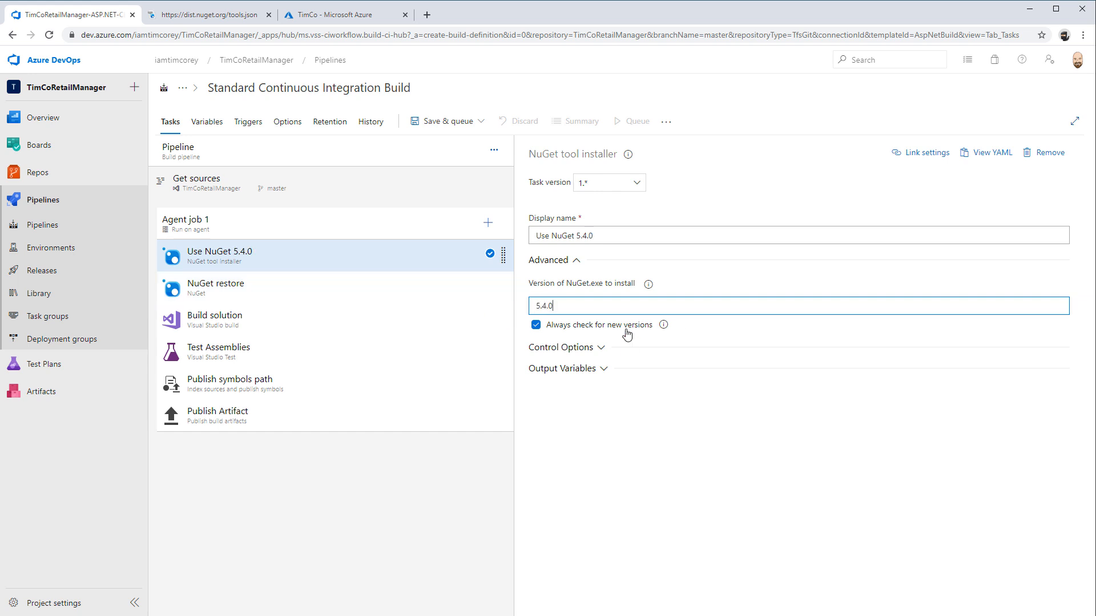
pyautogui.click(535, 229)
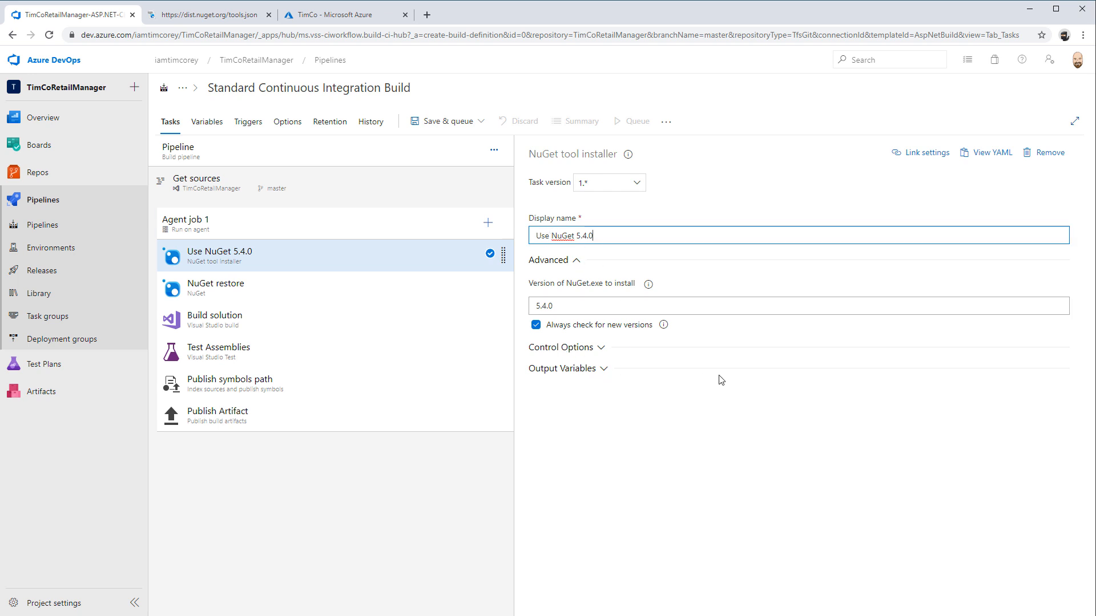
# Examine the NuGet restore task's versions and feed settings, and the Build solution task's MSBuild arguments
pyautogui.click(296, 291)
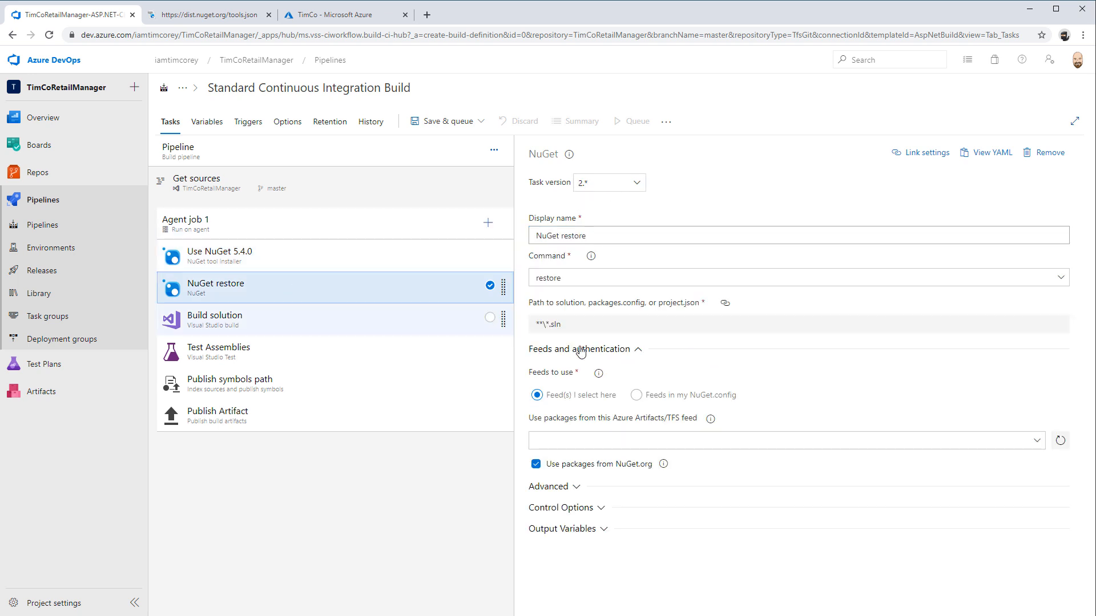
pyautogui.click(626, 186)
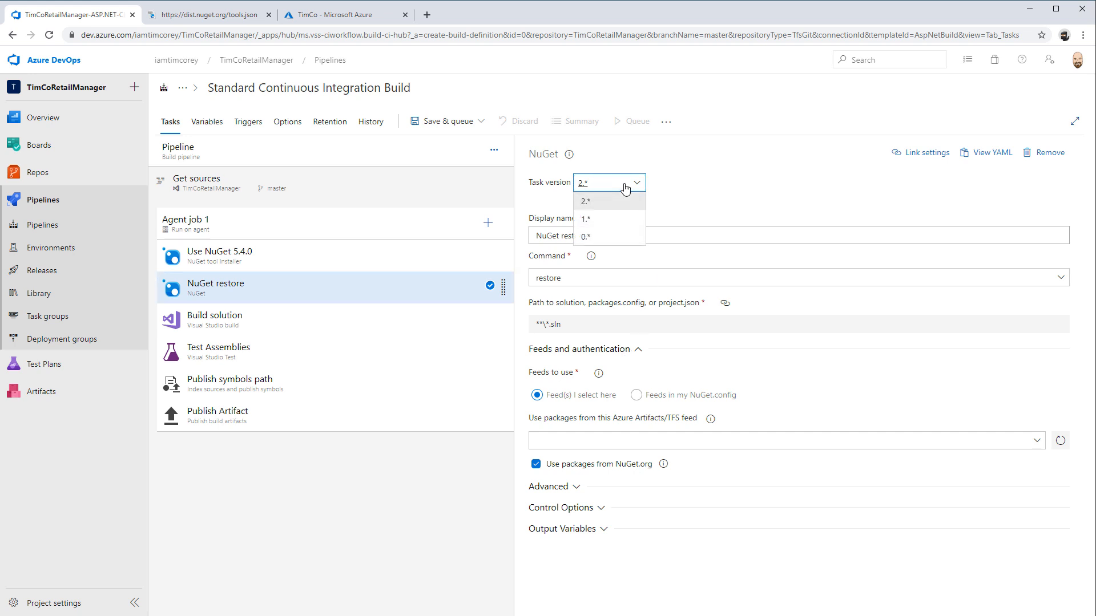
pyautogui.click(631, 187)
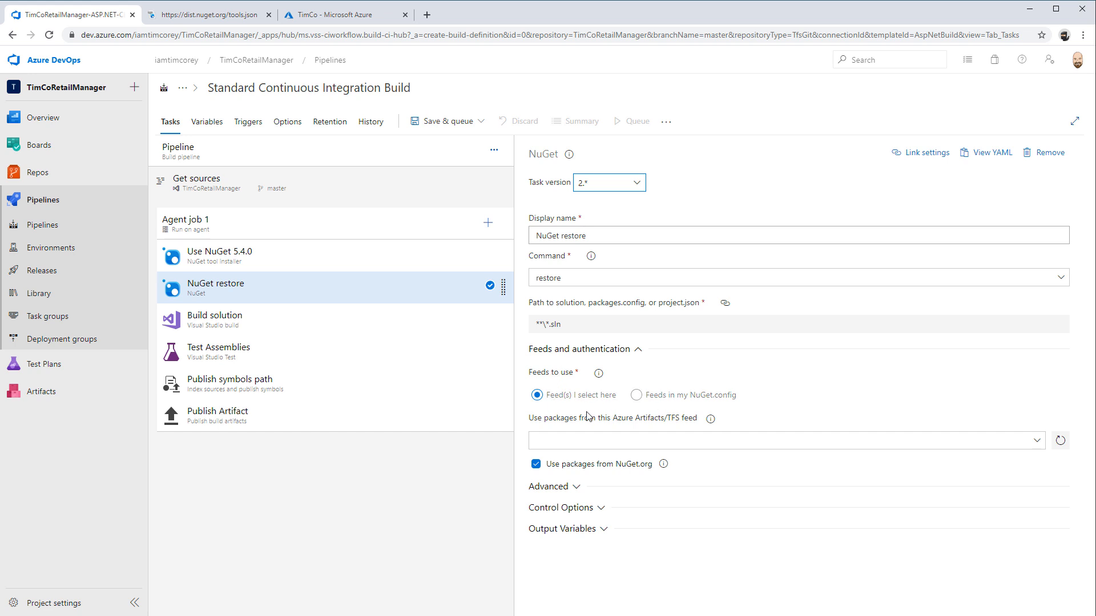
pyautogui.click(954, 435)
pyautogui.click(232, 327)
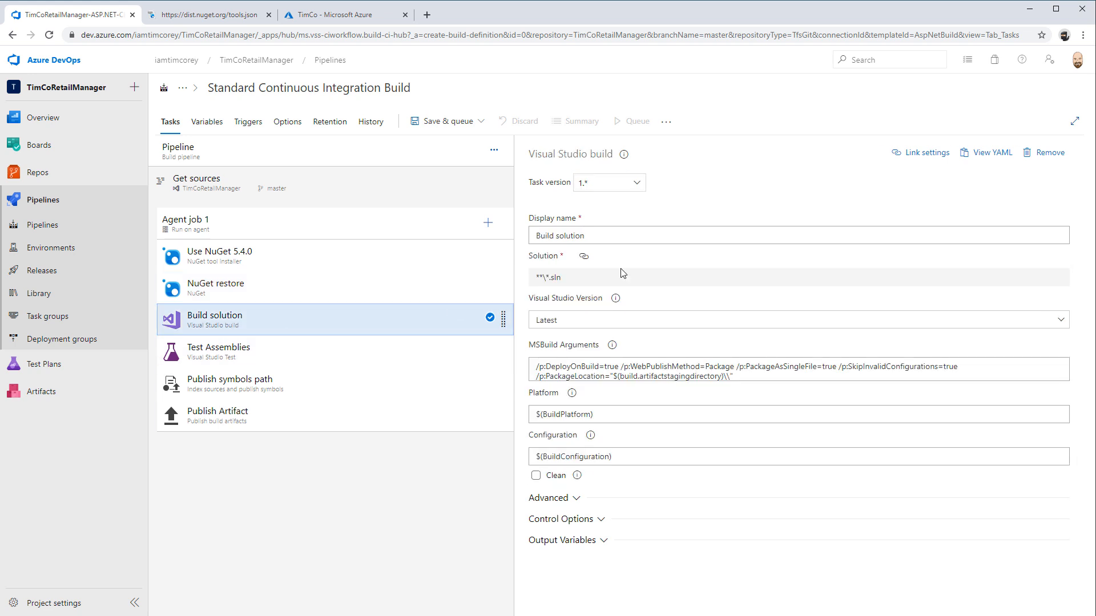
pyautogui.moveTo(543, 368); pyautogui.dragTo(983, 365)
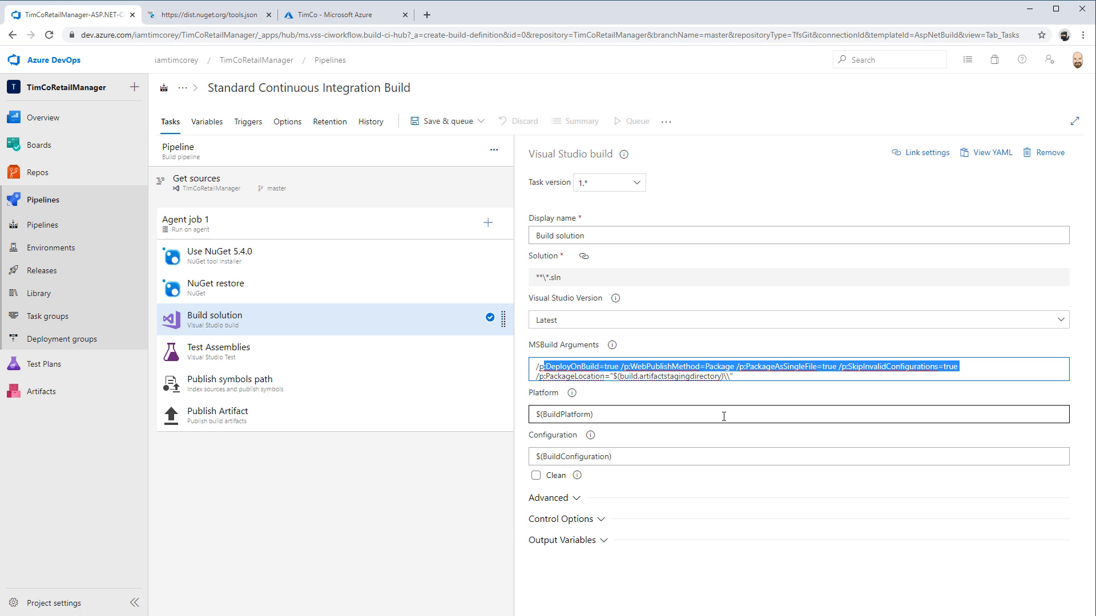
# Look up the MSBuild Arguments help and read the Visual Studio Build task documentation, covering its arguments and Q & A
pyautogui.click(613, 350)
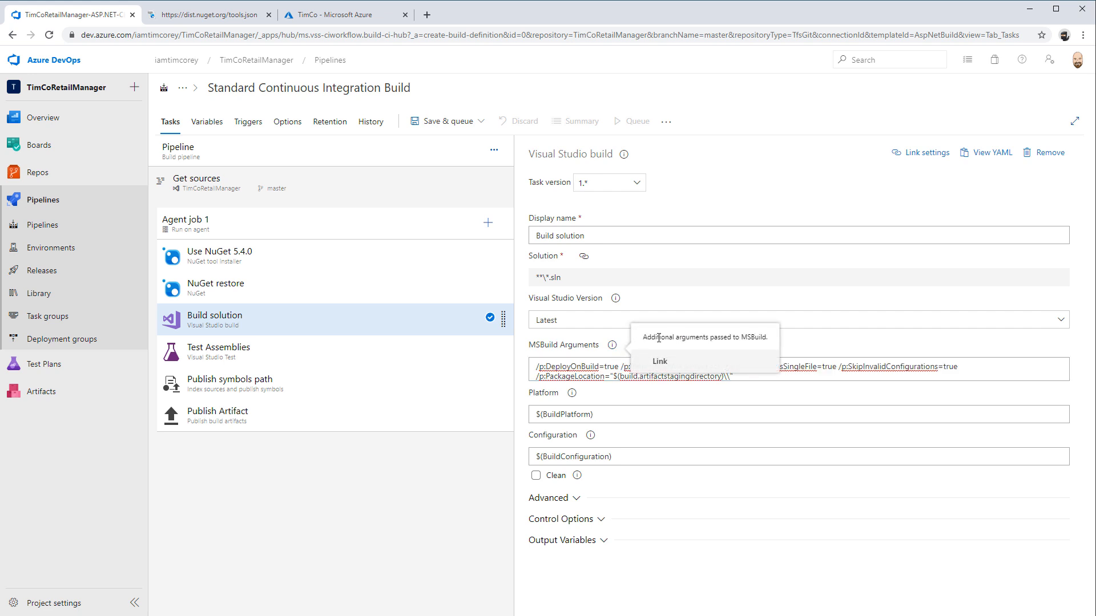
pyautogui.click(623, 154)
pyautogui.click(692, 173)
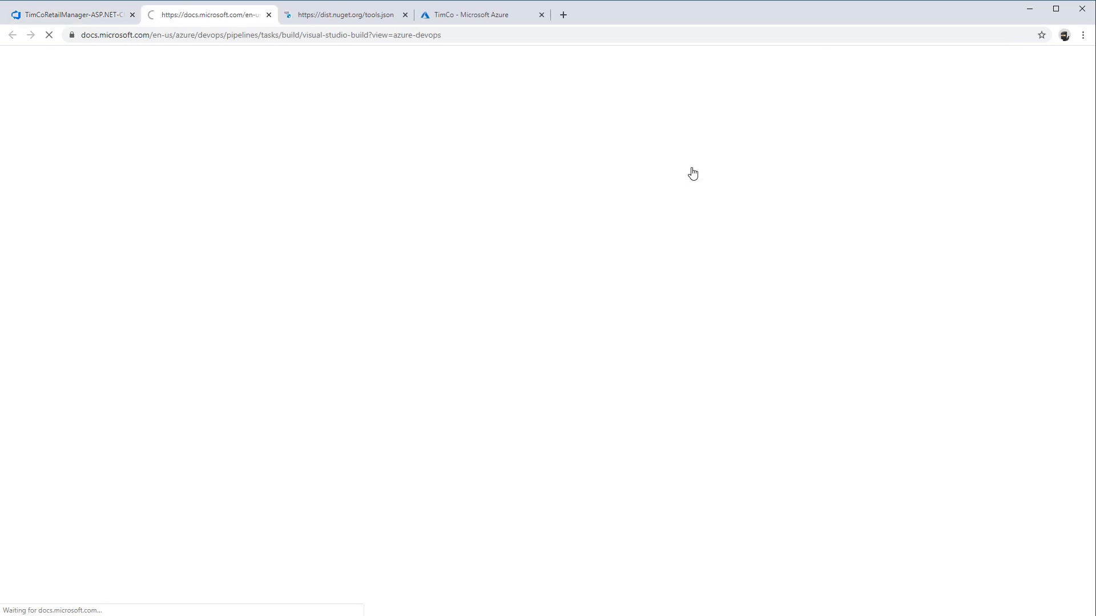
pyautogui.scroll(-4, 776, 342)
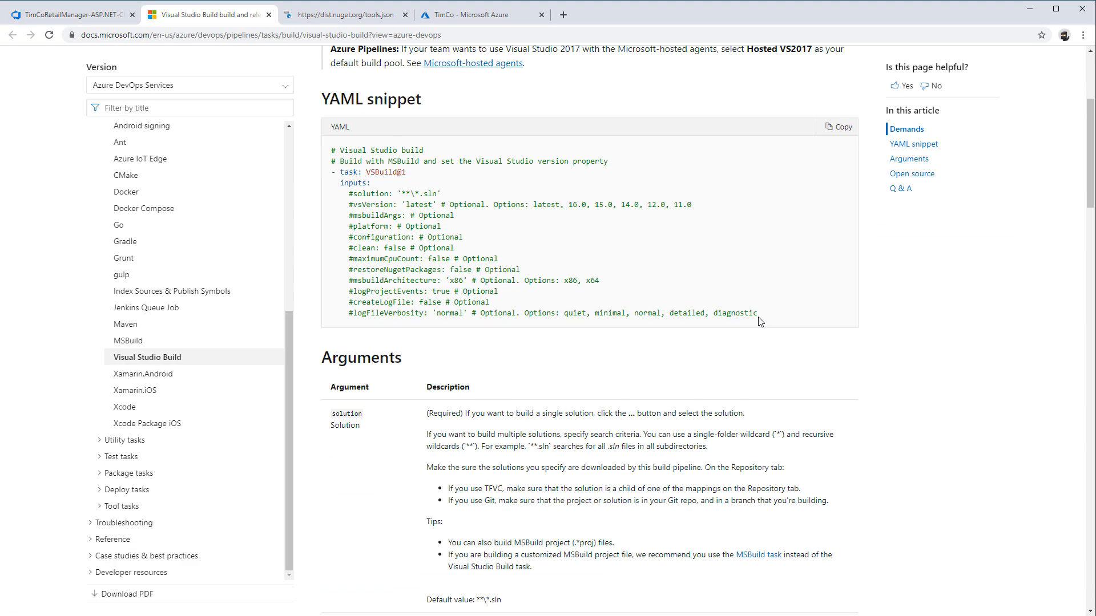
pyautogui.scroll(-10, 474, 272)
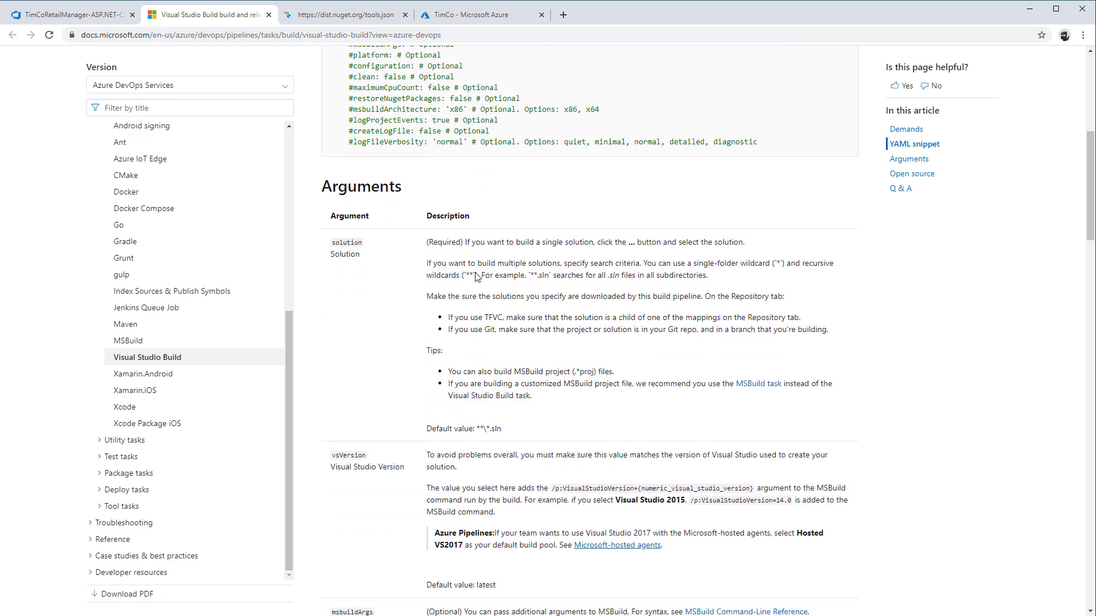
pyautogui.scroll(-9, 455, 254)
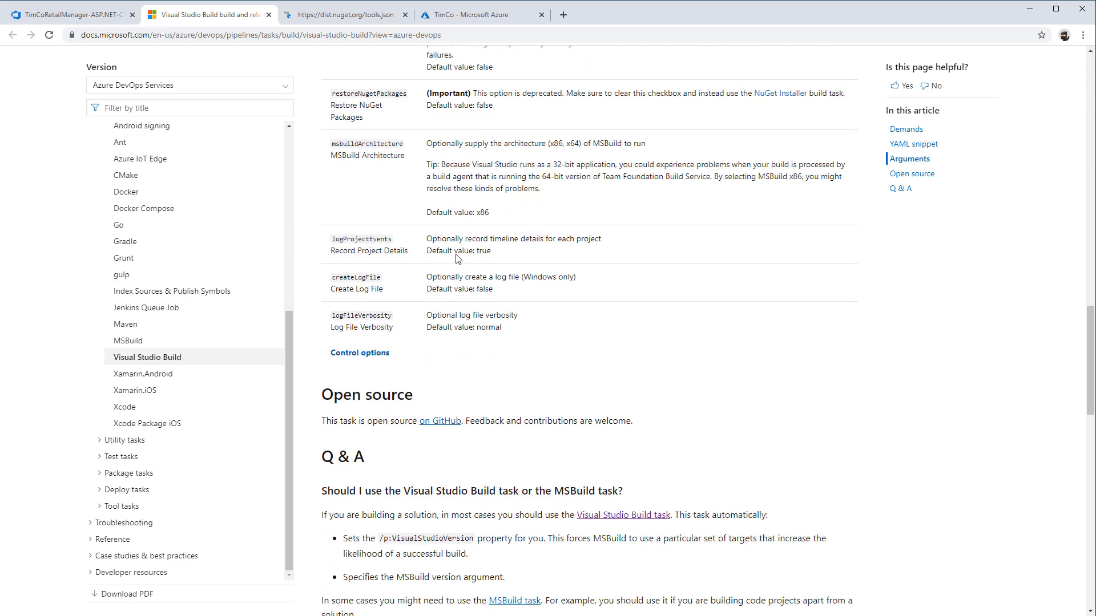
pyautogui.scroll(-5, 455, 258)
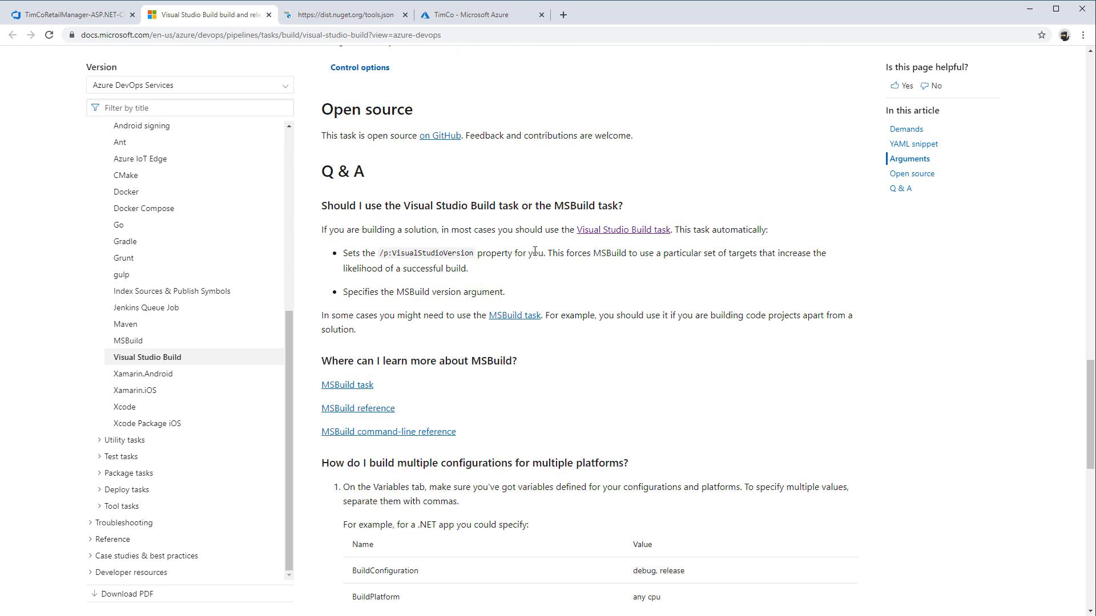
pyautogui.scroll(-5, 548, 268)
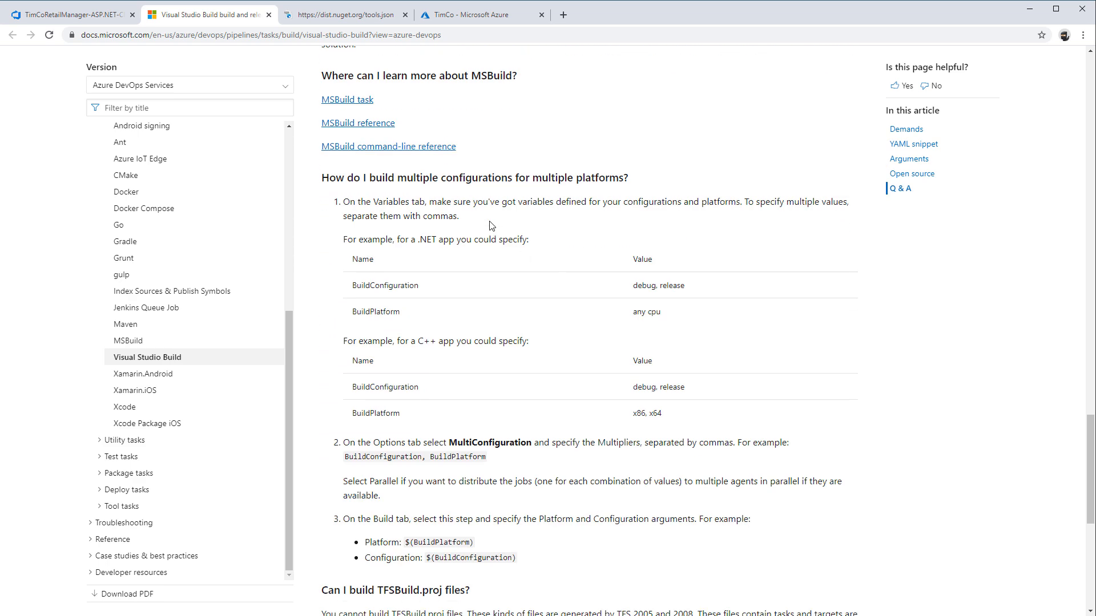
# Consult the MSBuild command-line reference for its available switches, then close the documentation and return to the pipeline
pyautogui.click(361, 147)
pyautogui.scroll(-8, 559, 310)
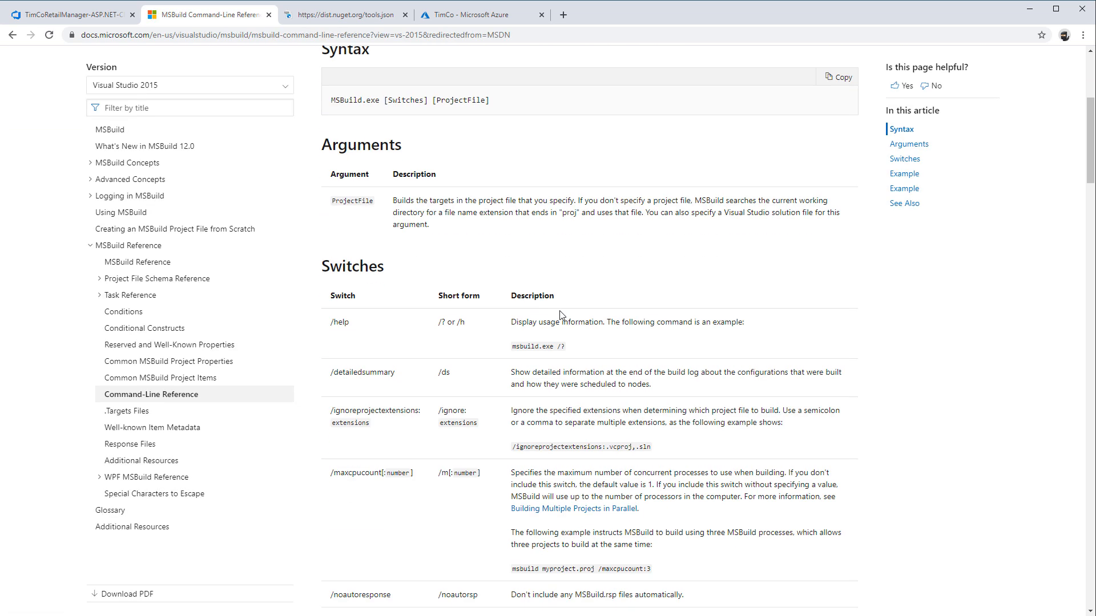
pyautogui.scroll(-20, 559, 310)
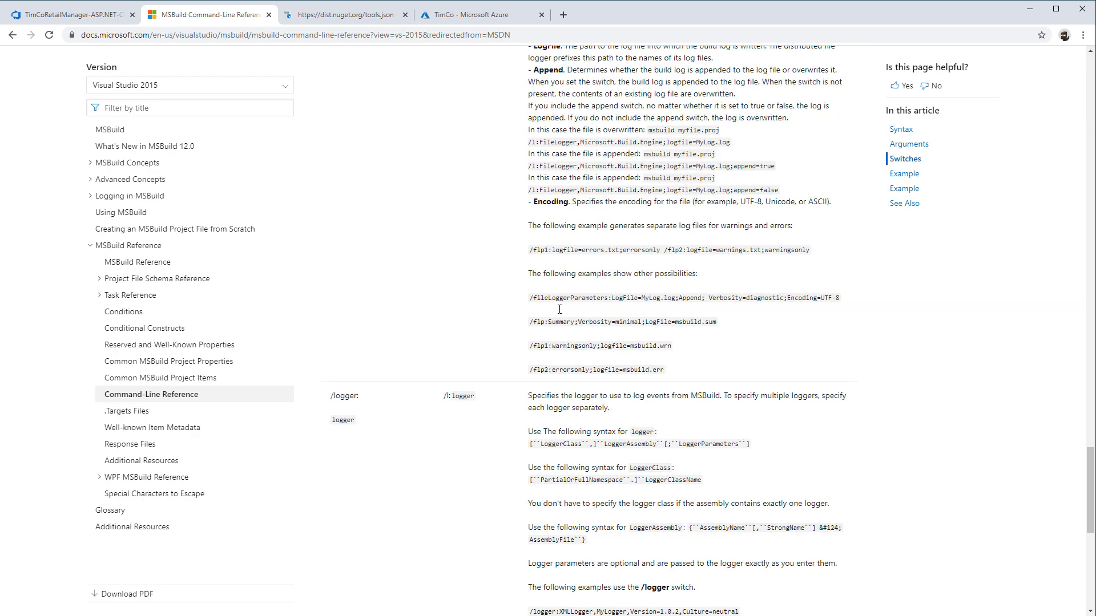
pyautogui.scroll(6, 562, 314)
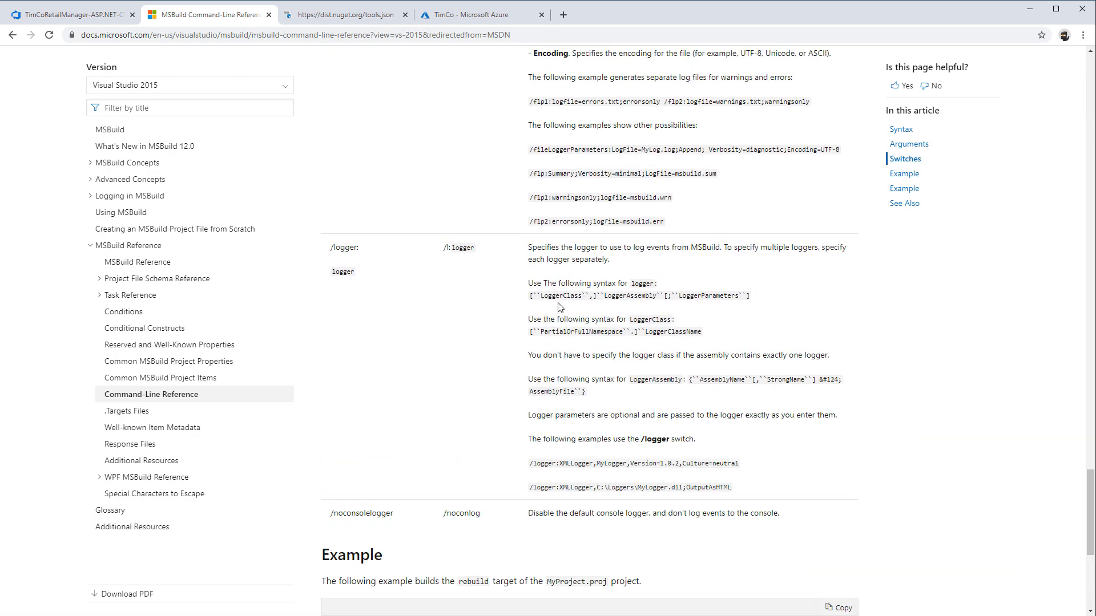
pyautogui.click(269, 15)
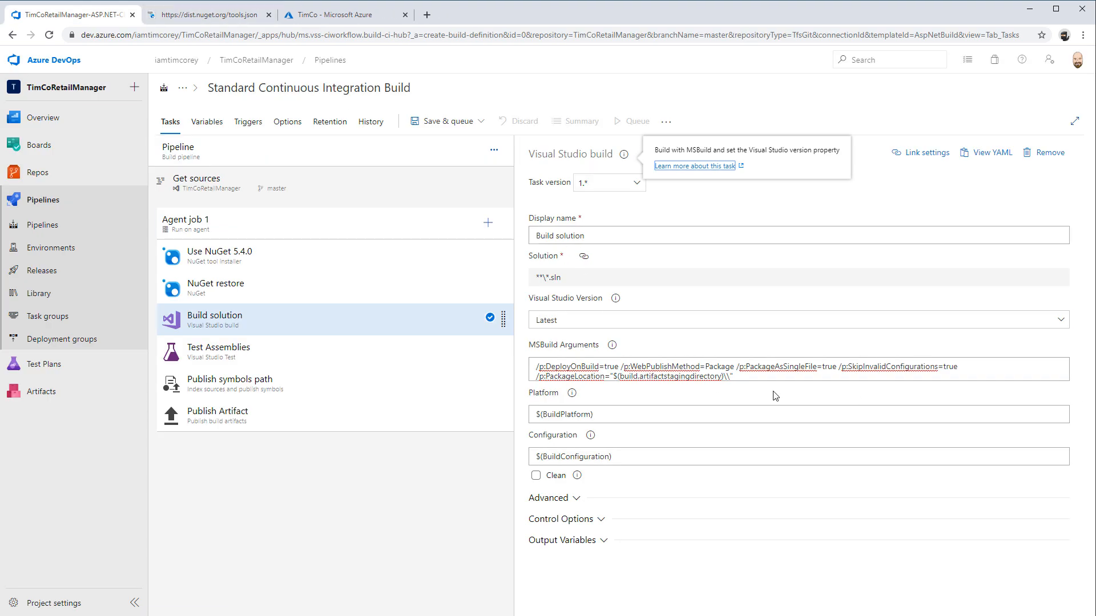
# Disable the Test Assemblies task in its control options
pyautogui.click(355, 358)
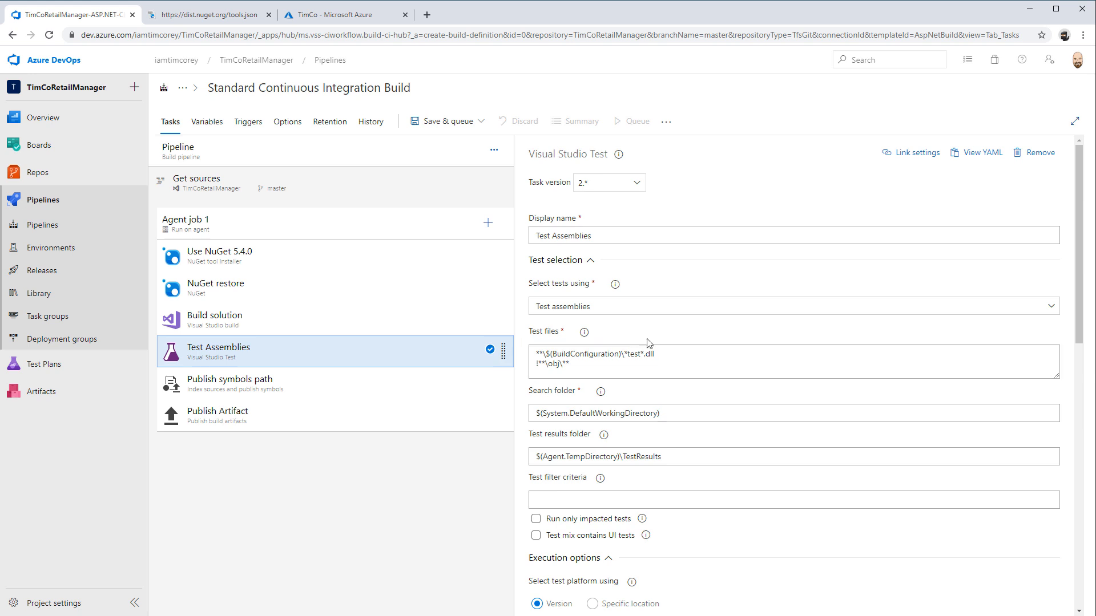
pyautogui.scroll(-2, 645, 357)
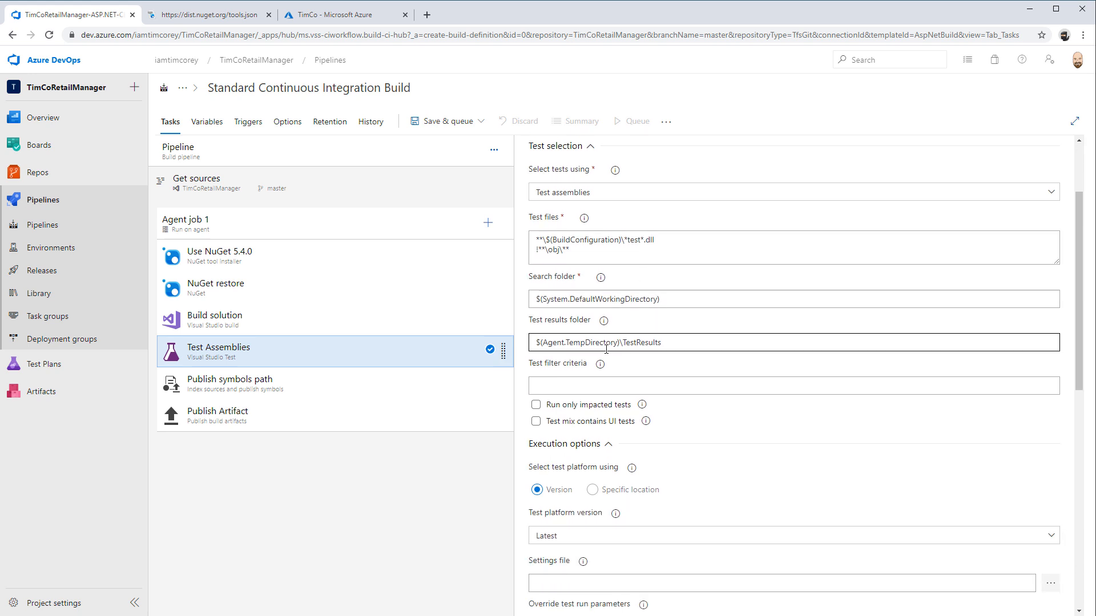
pyautogui.scroll(-9, 644, 360)
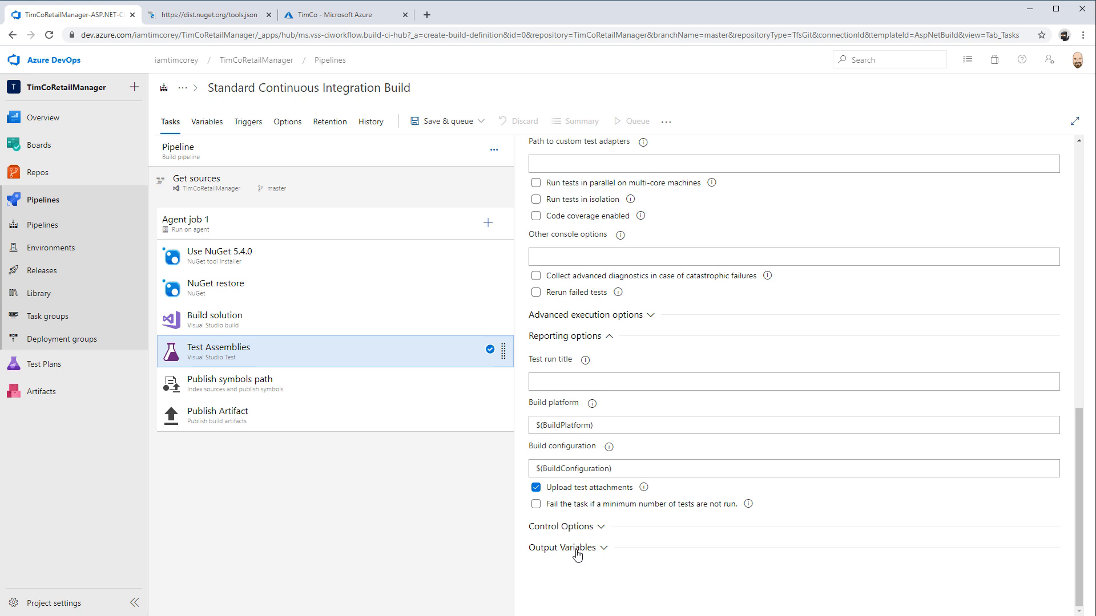
pyautogui.click(572, 527)
pyautogui.click(557, 498)
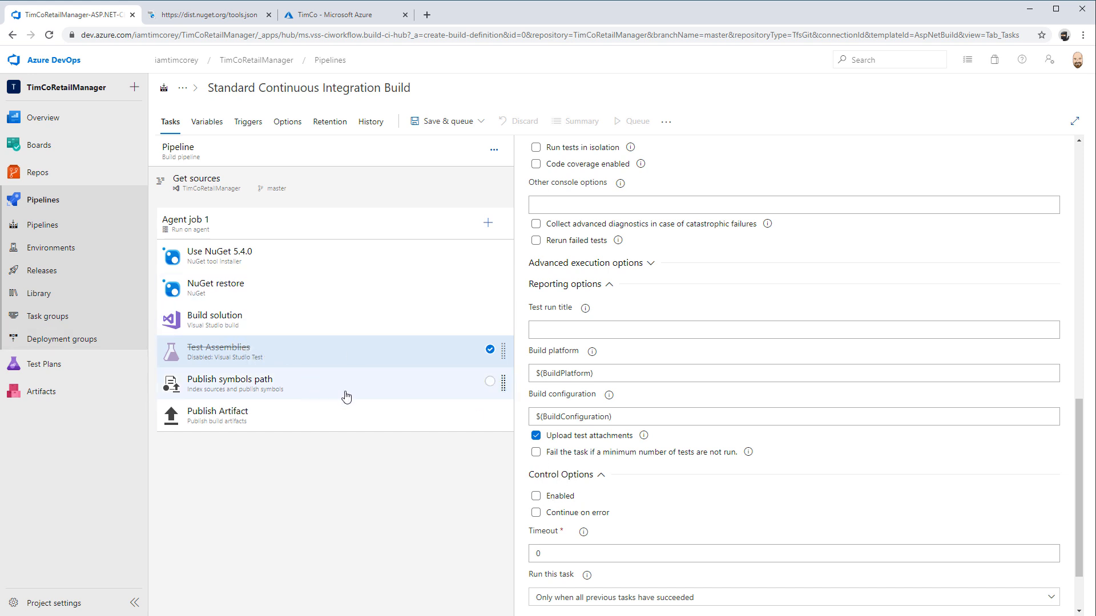
# Disable the Publish symbols path task in its control options
pyautogui.click(266, 385)
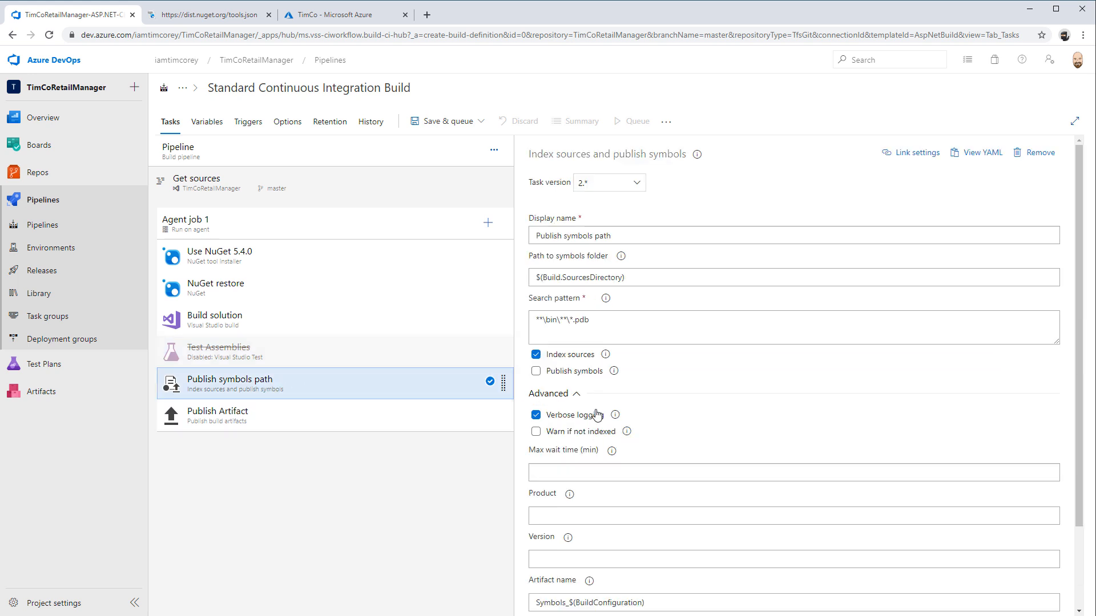
pyautogui.scroll(-2, 593, 413)
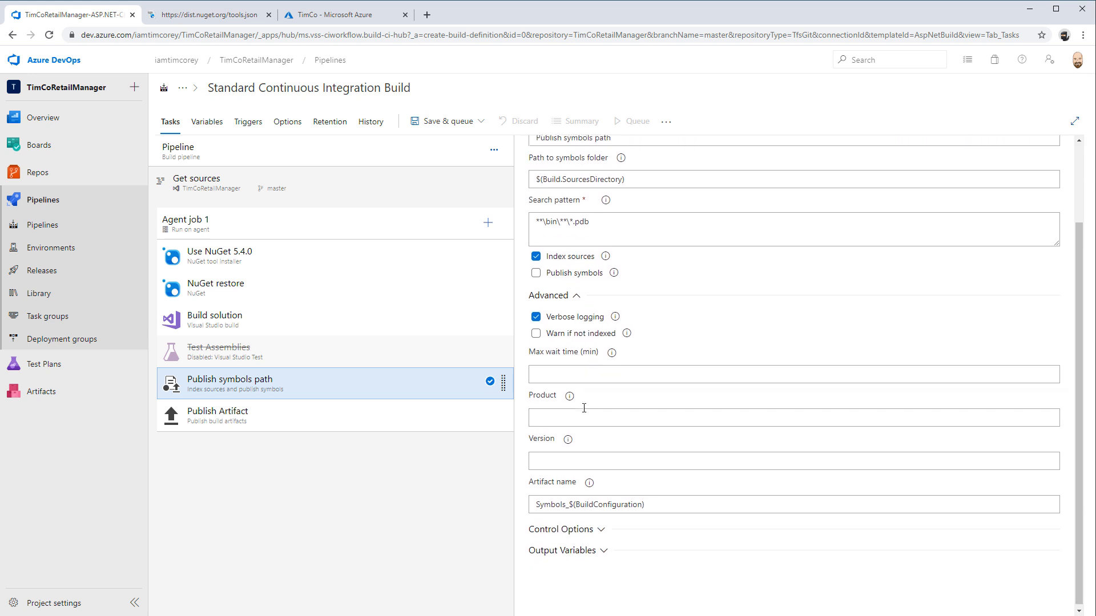
pyautogui.click(565, 526)
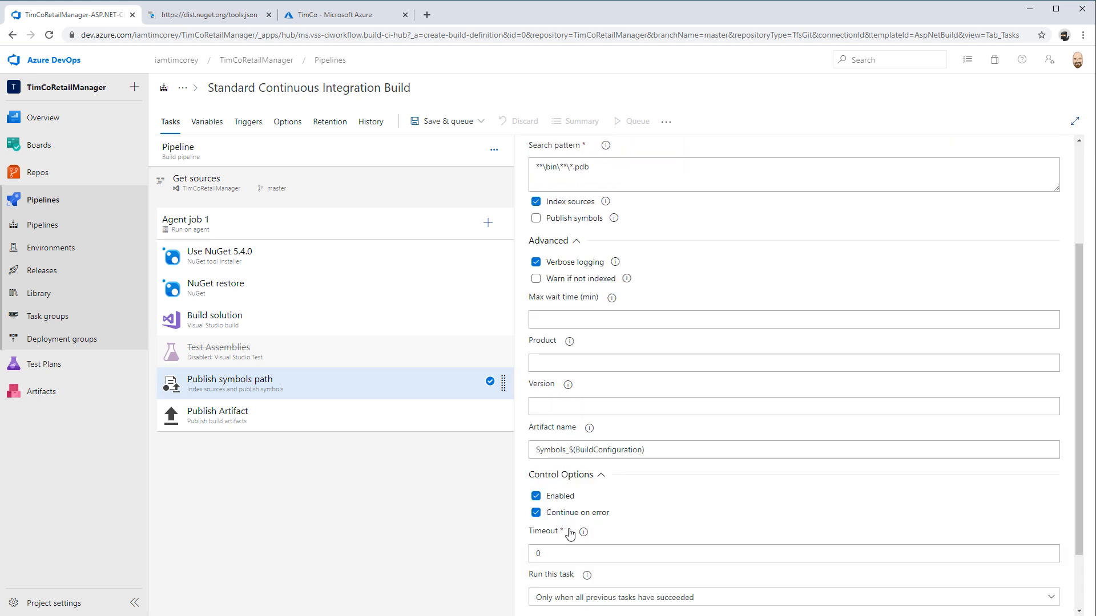
pyautogui.click(548, 497)
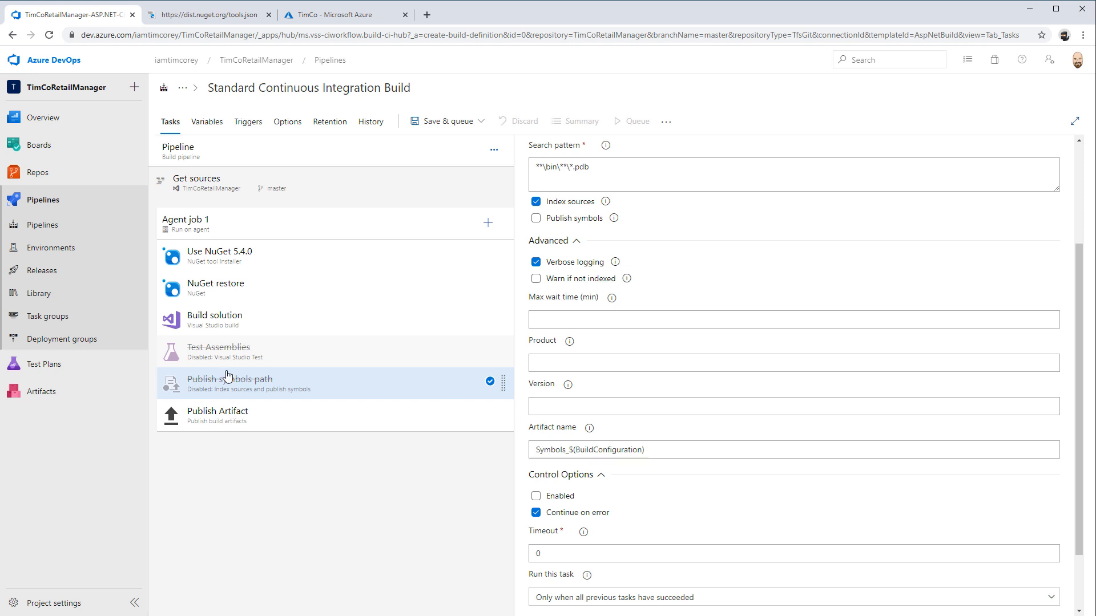
# Check the Publish Artifact task's settings, then save the pipeline and run it on the master branch with the windows-2019 agent
pyautogui.click(285, 412)
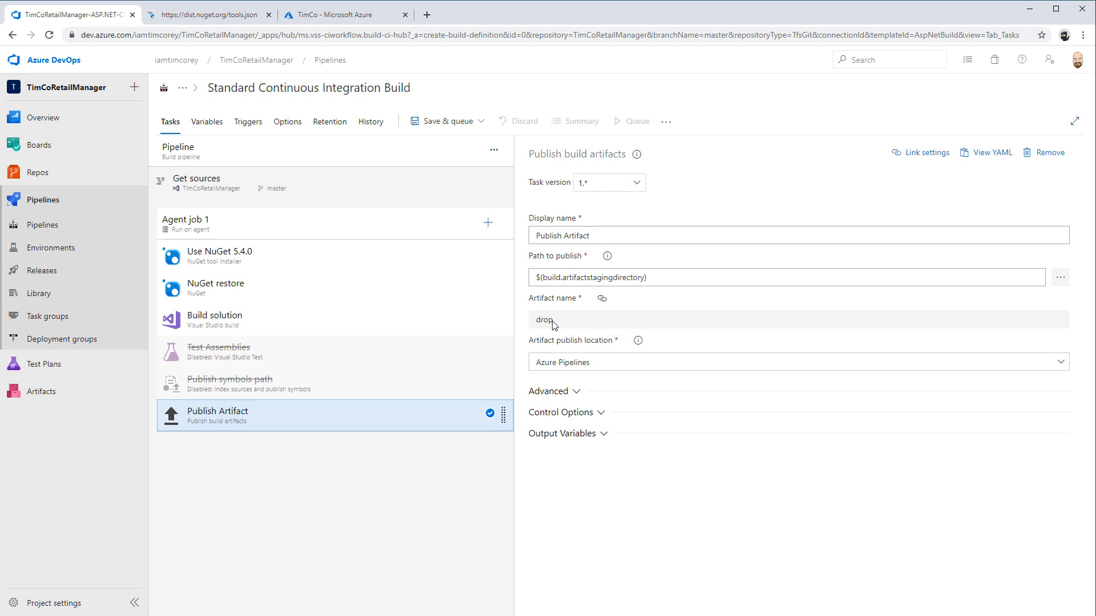
pyautogui.click(453, 130)
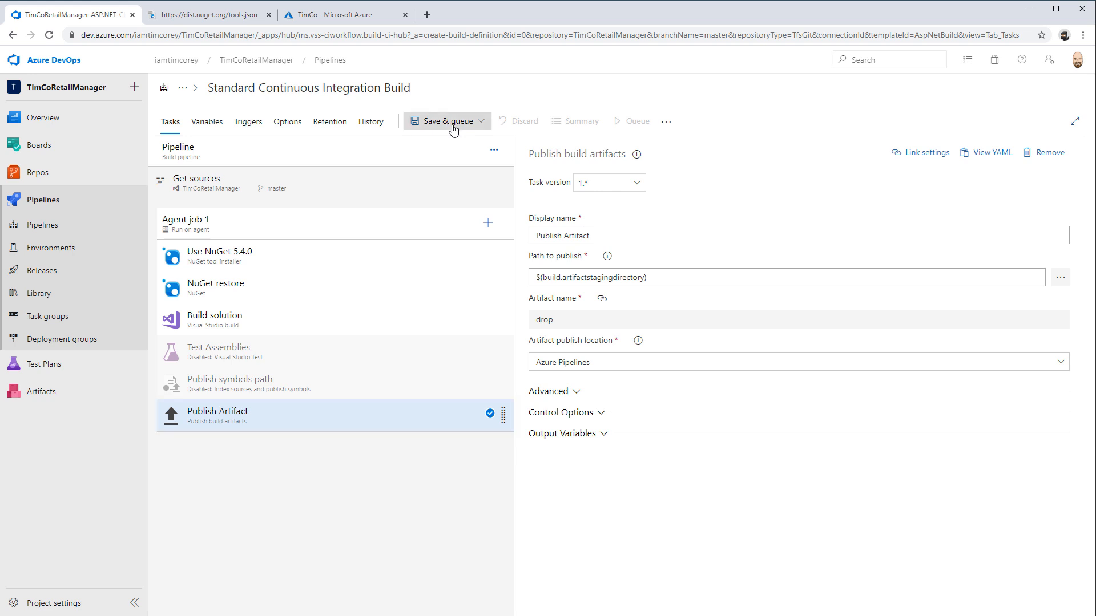
pyautogui.click(451, 142)
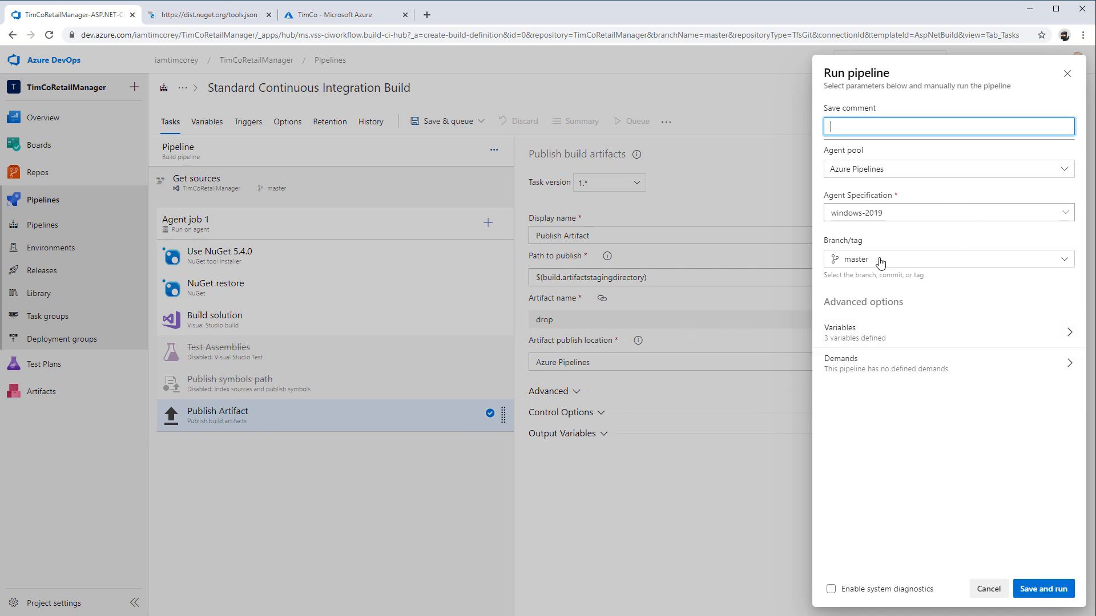
pyautogui.click(1045, 593)
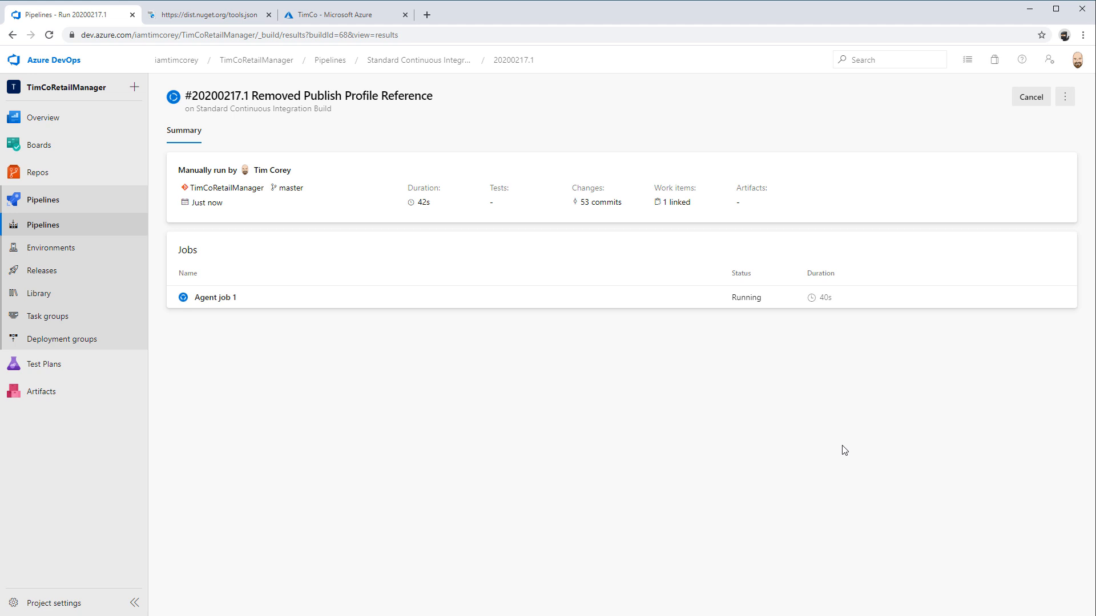
# Open the live log of Agent job 1 in the running build and enlarge the page for easier reading
pyautogui.click(220, 305)
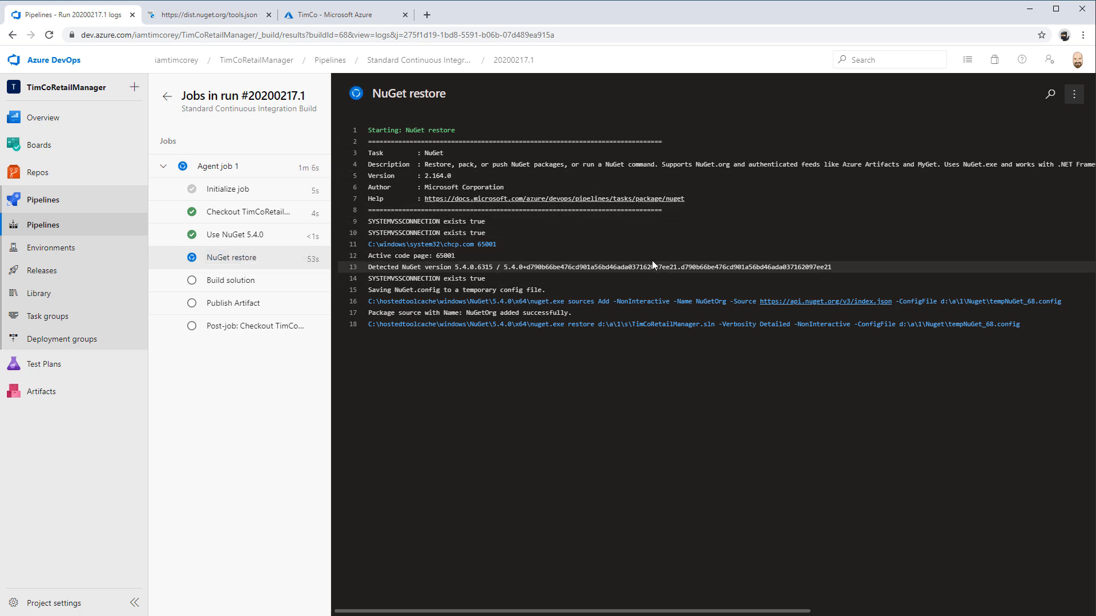
pyautogui.click(1081, 96)
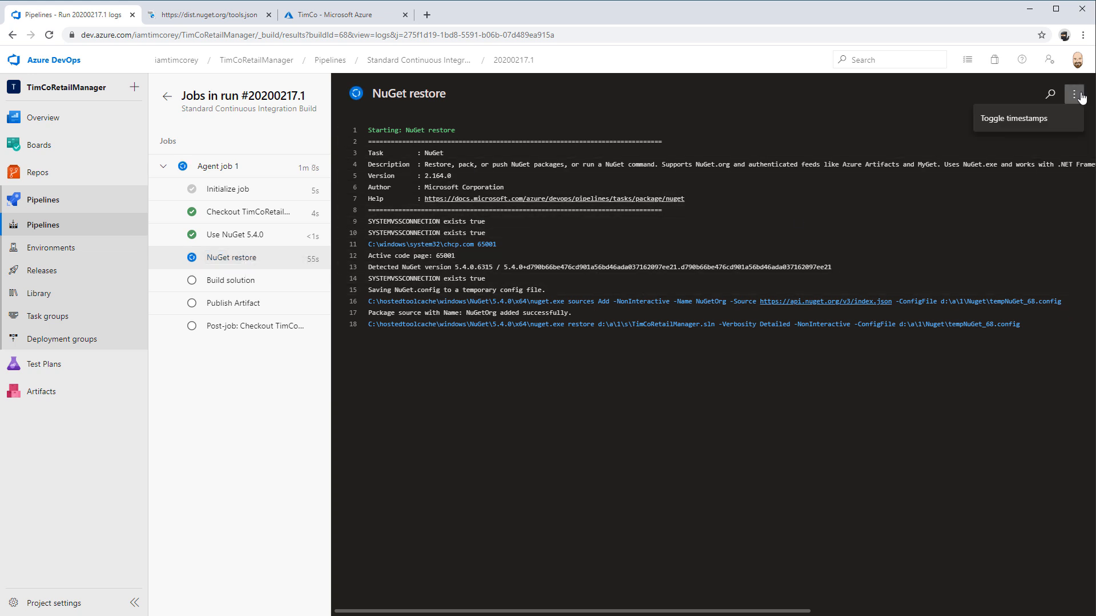
pyautogui.press('Escape')
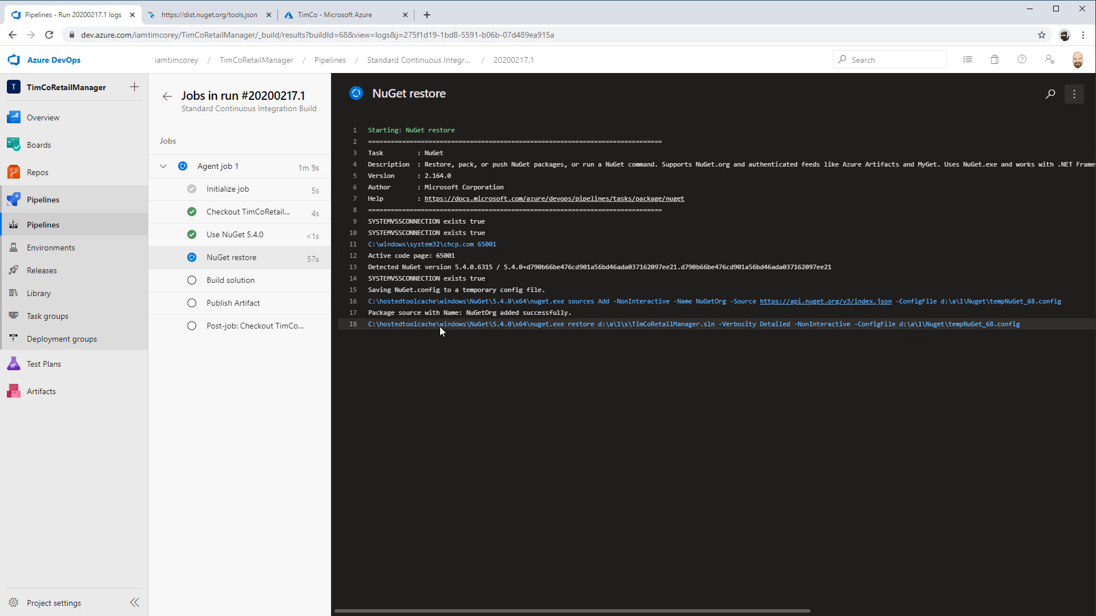
pyautogui.hotkey('ctrl', '+')
pyautogui.hotkey('ctrl', '+')
pyautogui.hotkey('ctrl', '+')
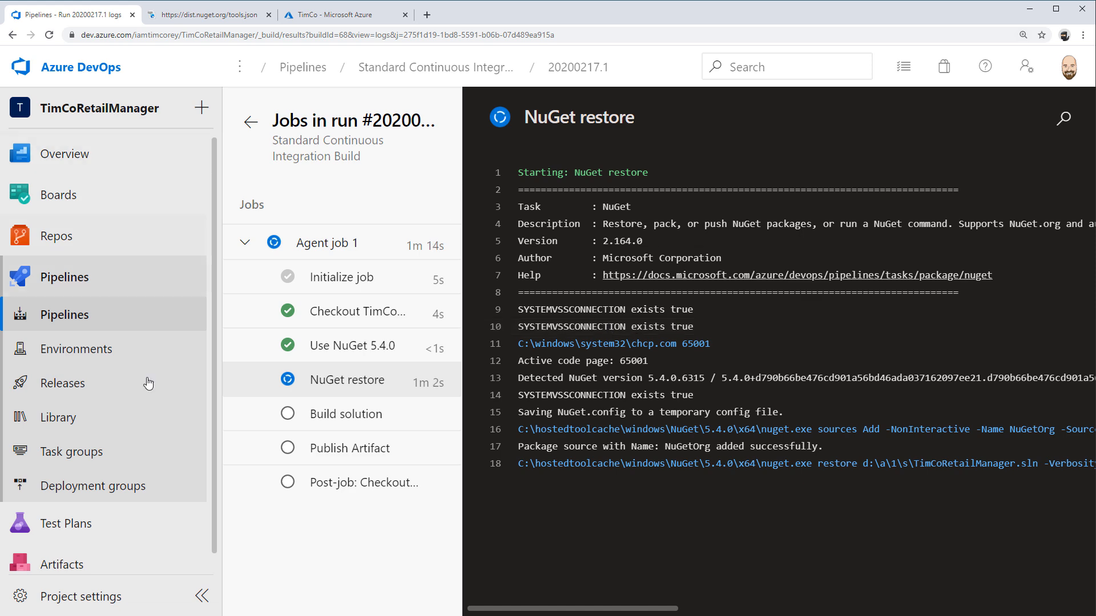
pyautogui.hscroll(1, 551, 611)
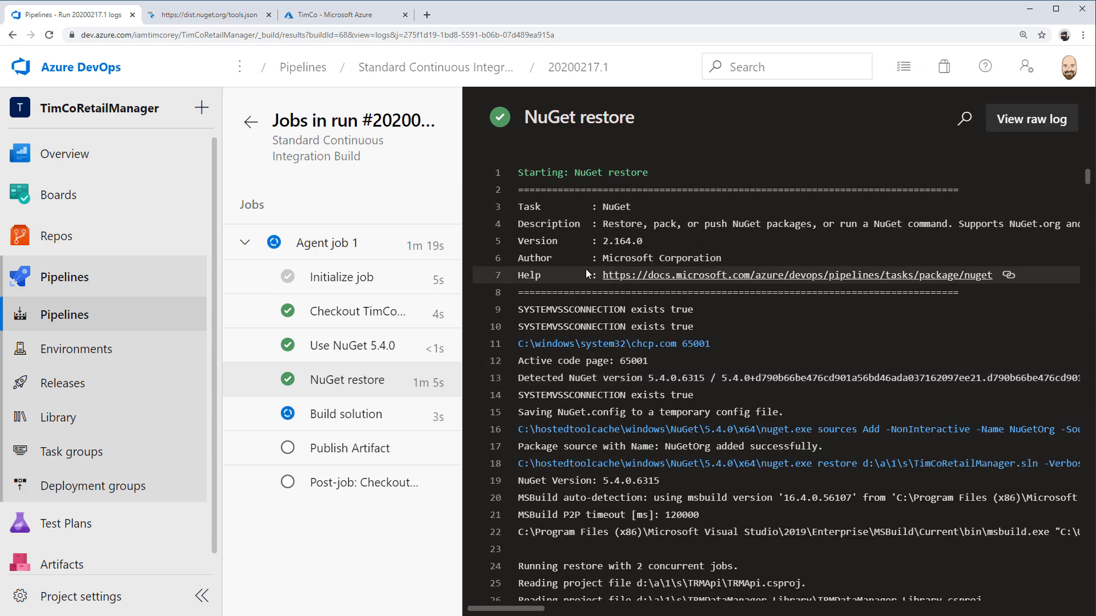
# Examine the NuGet restore log and the Build solution log of Agent job 1 through to their final lines
pyautogui.click(360, 387)
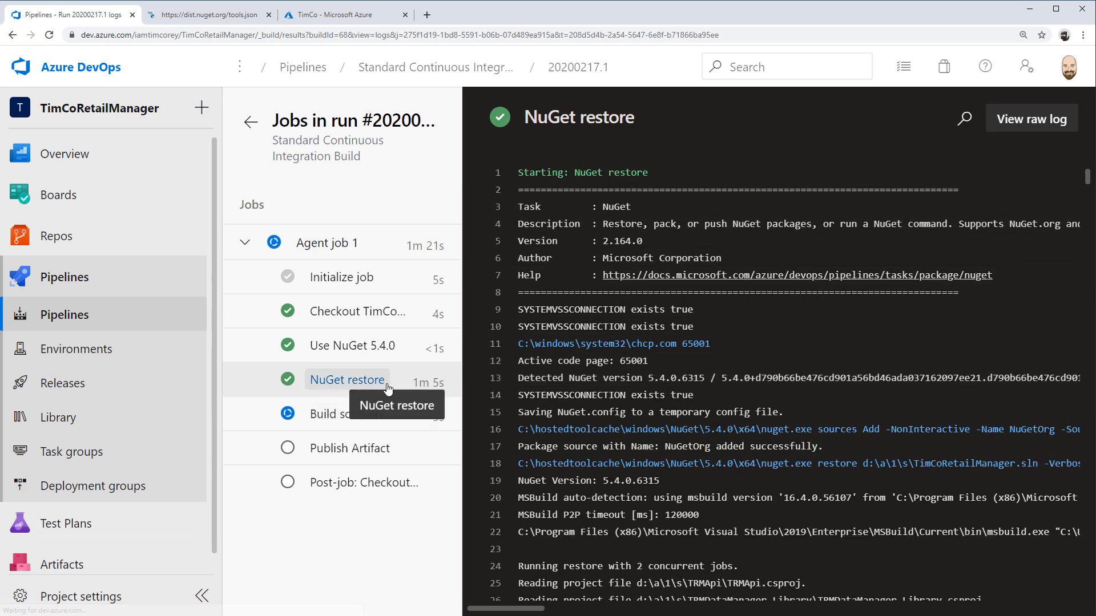
pyautogui.scroll(-9, 691, 423)
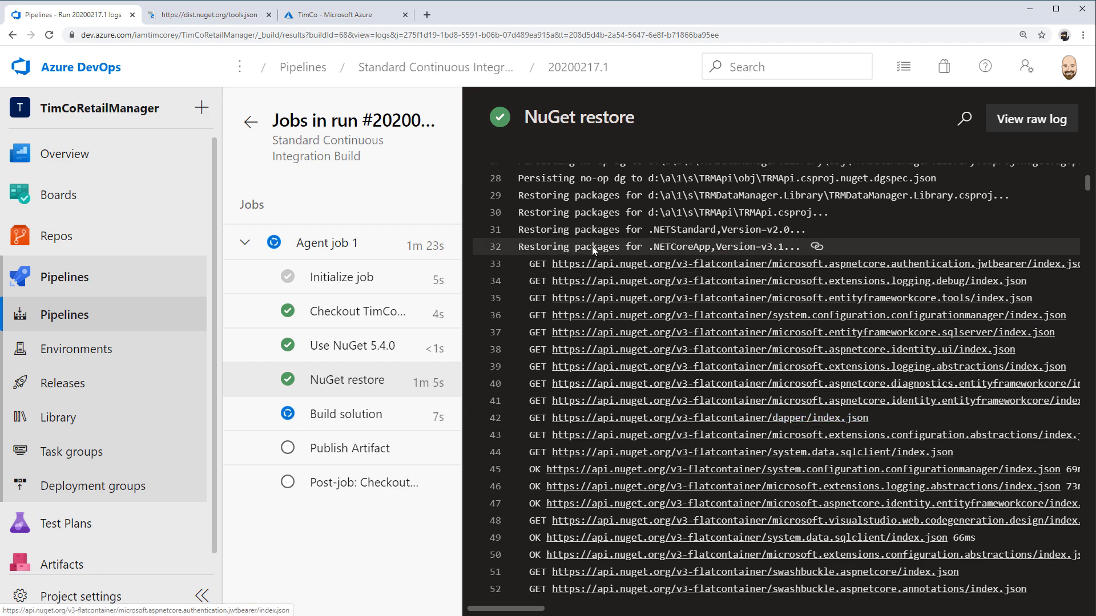
pyautogui.scroll(-1, 570, 245)
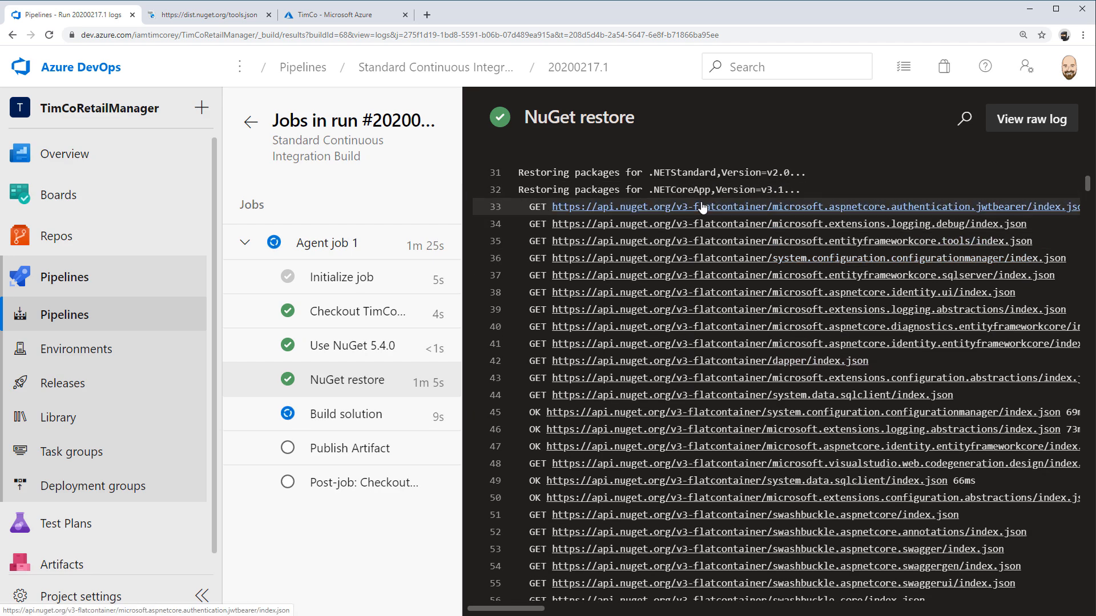
pyautogui.scroll(-20, 703, 208)
pyautogui.scroll(-20, 660, 275)
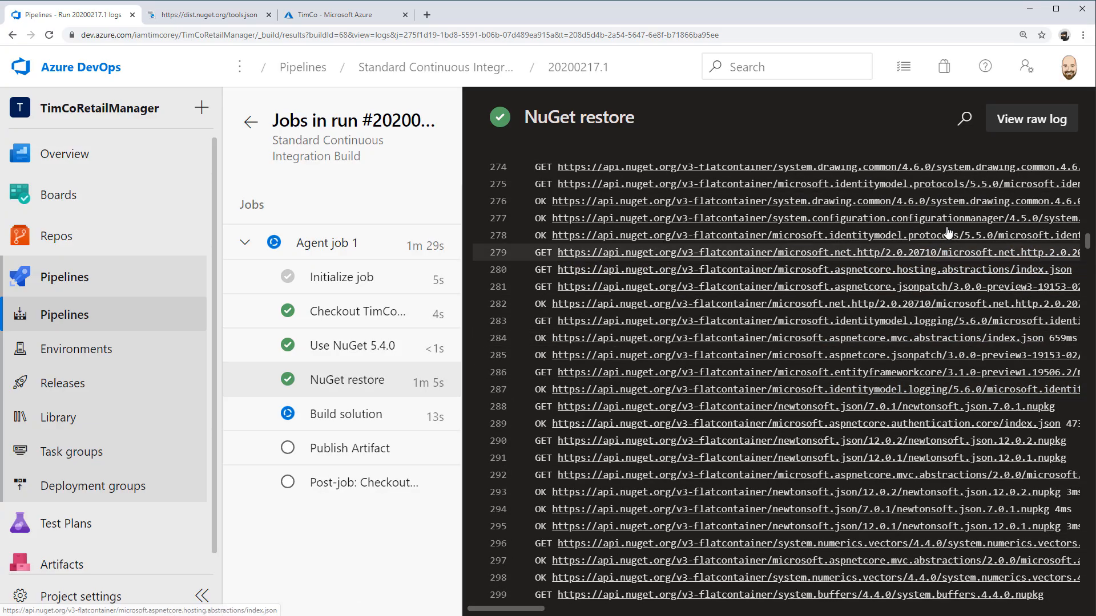
pyautogui.moveTo(1087, 241); pyautogui.dragTo(1084, 598)
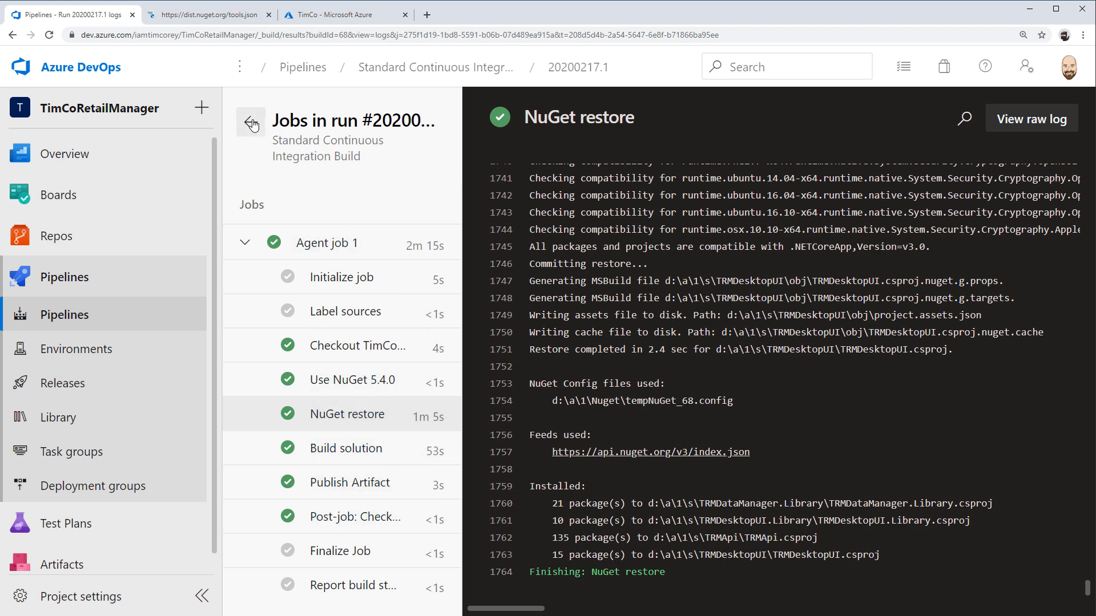
pyautogui.click(360, 449)
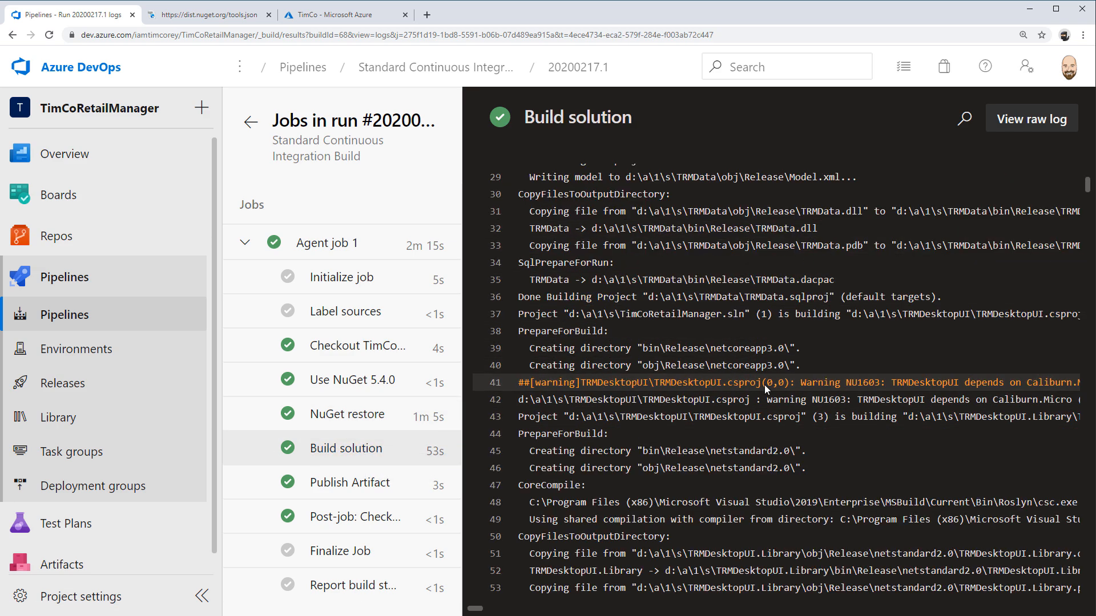
pyautogui.moveTo(1088, 184); pyautogui.dragTo(1088, 587)
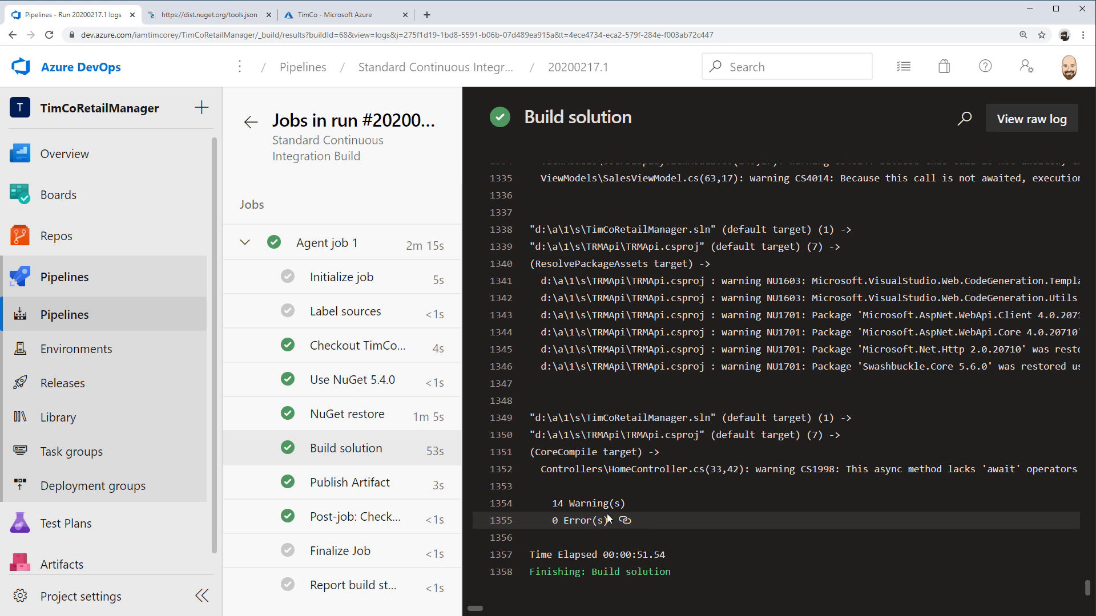
# Examine the full text of the compiler and package warnings near the end of the Build solution log
pyautogui.scroll(3, 759, 460)
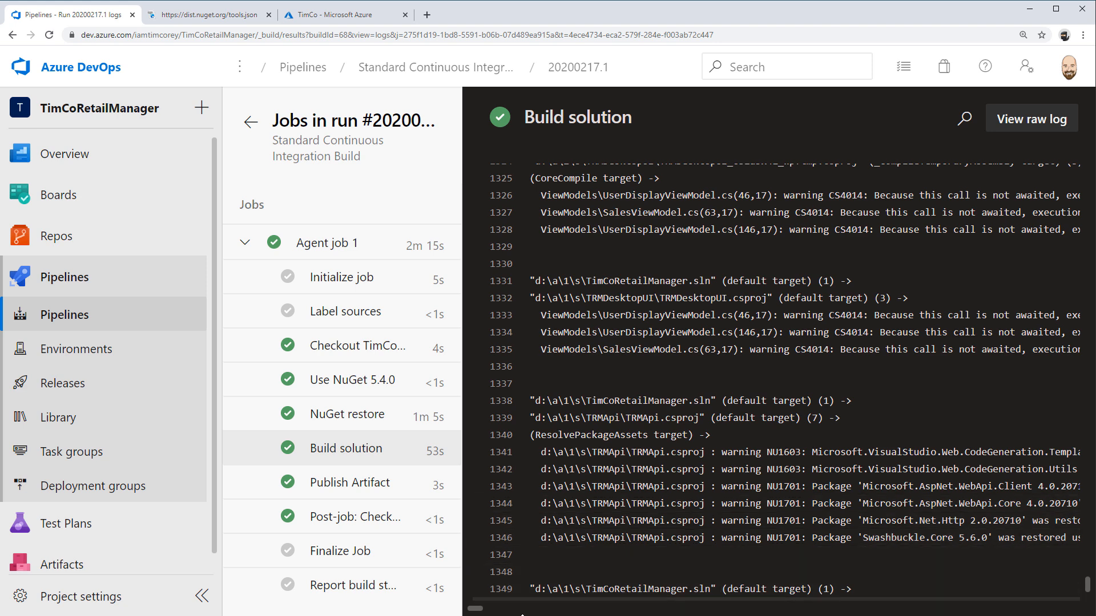
pyautogui.moveTo(476, 610); pyautogui.dragTo(478, 611)
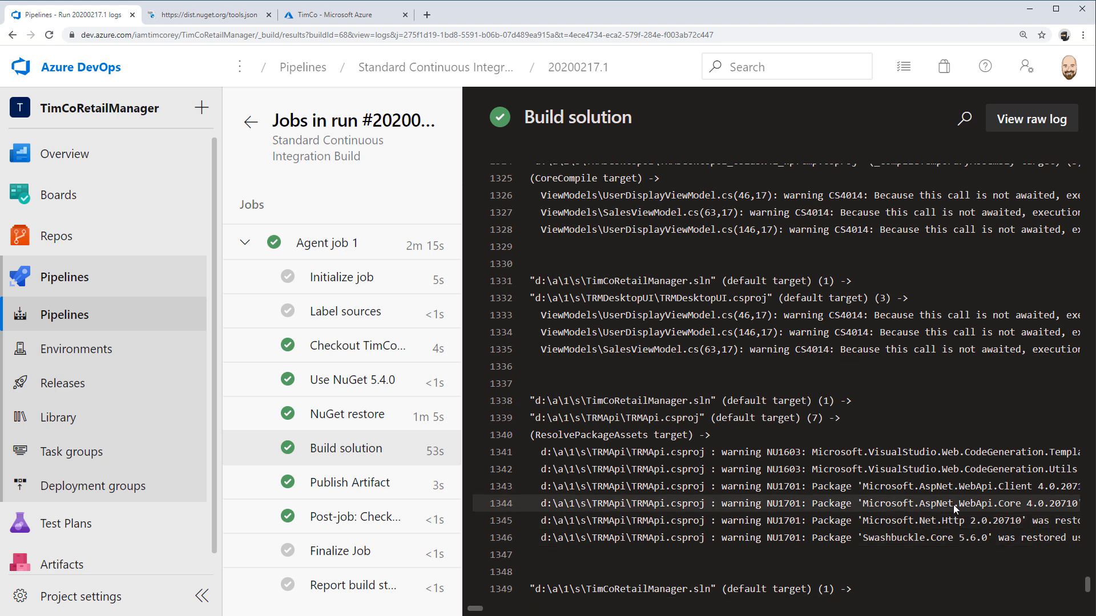
pyautogui.click(494, 611)
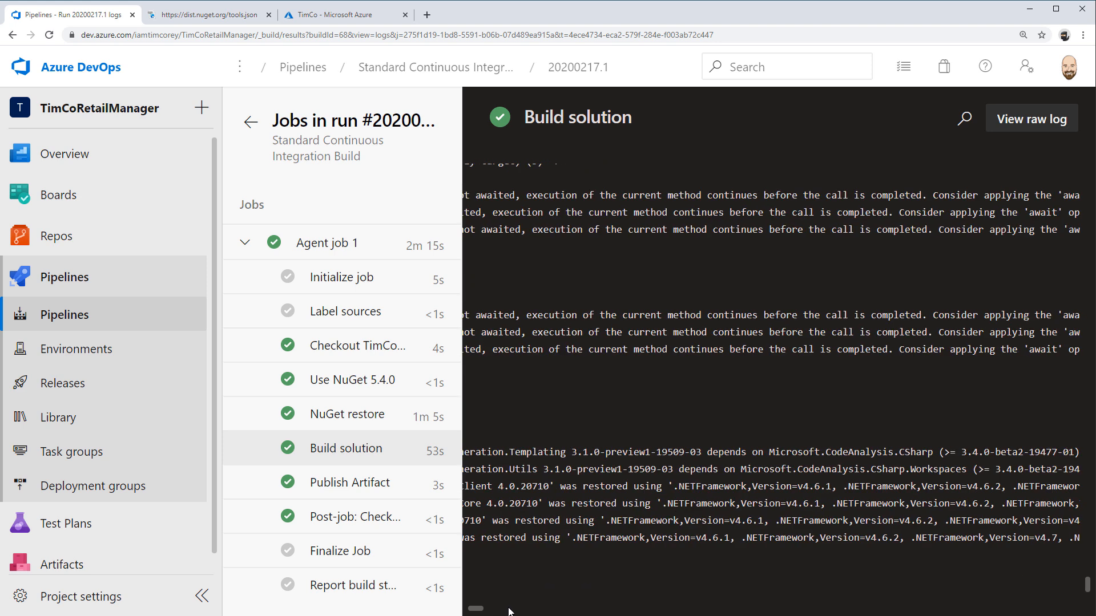
pyautogui.click(515, 611)
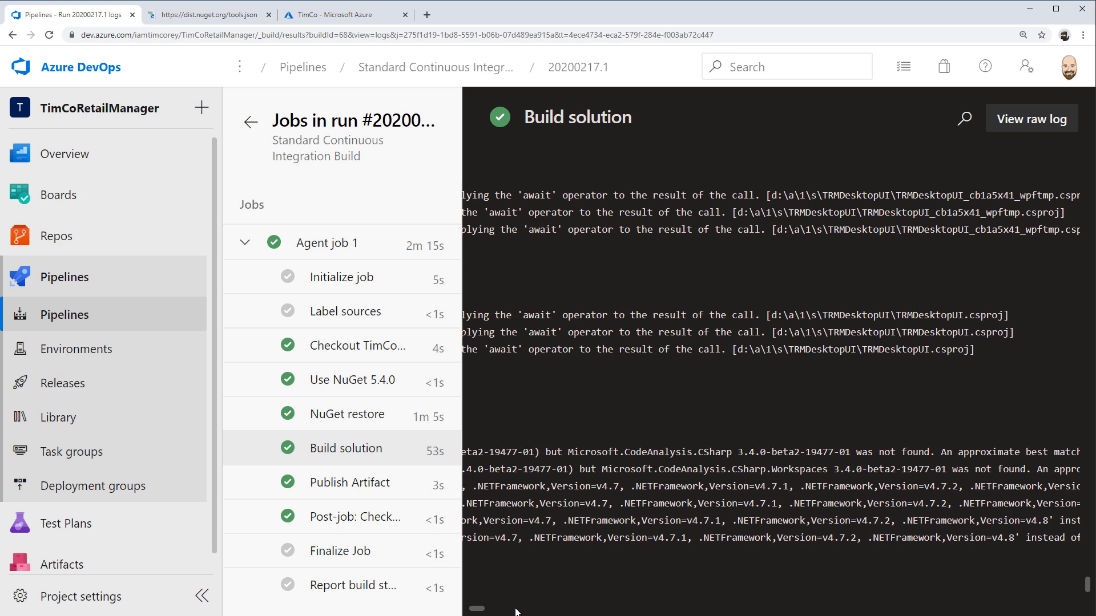
pyautogui.click(516, 611)
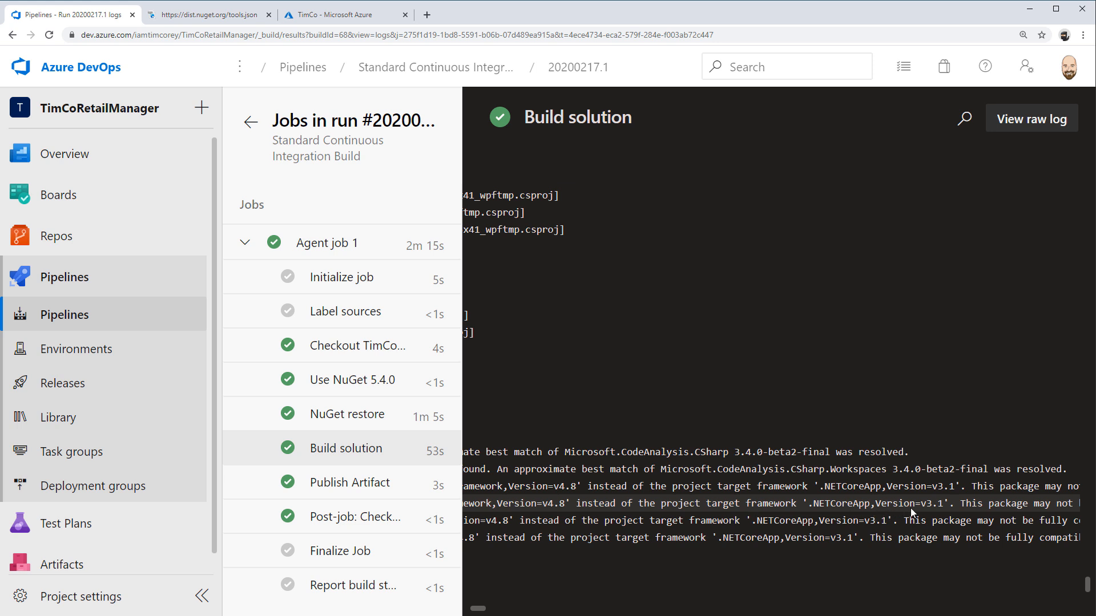
pyautogui.click(512, 612)
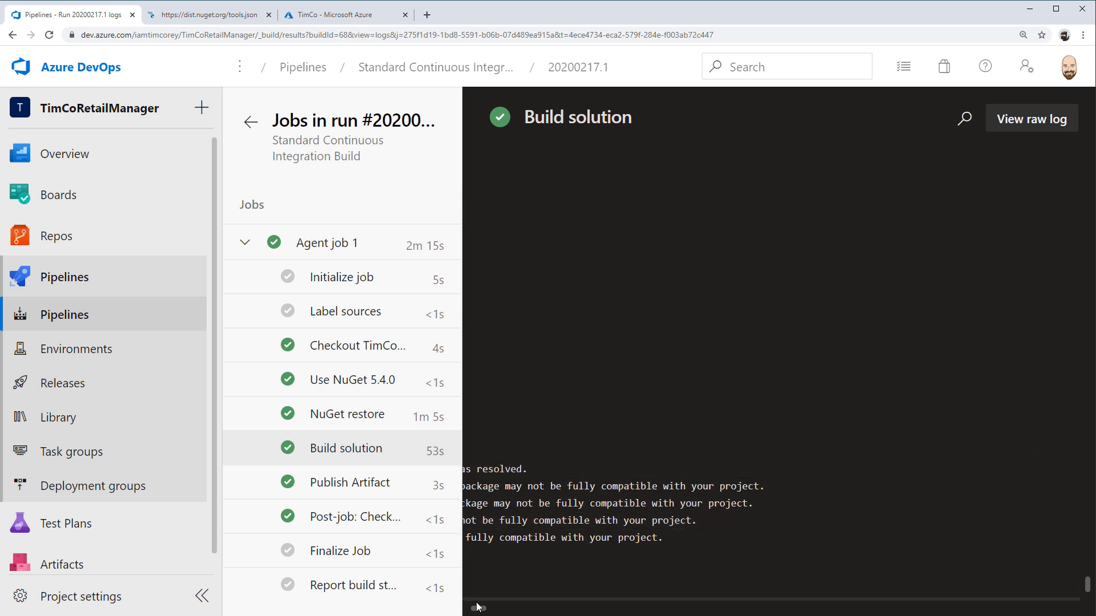
pyautogui.moveTo(478, 609); pyautogui.dragTo(457, 611)
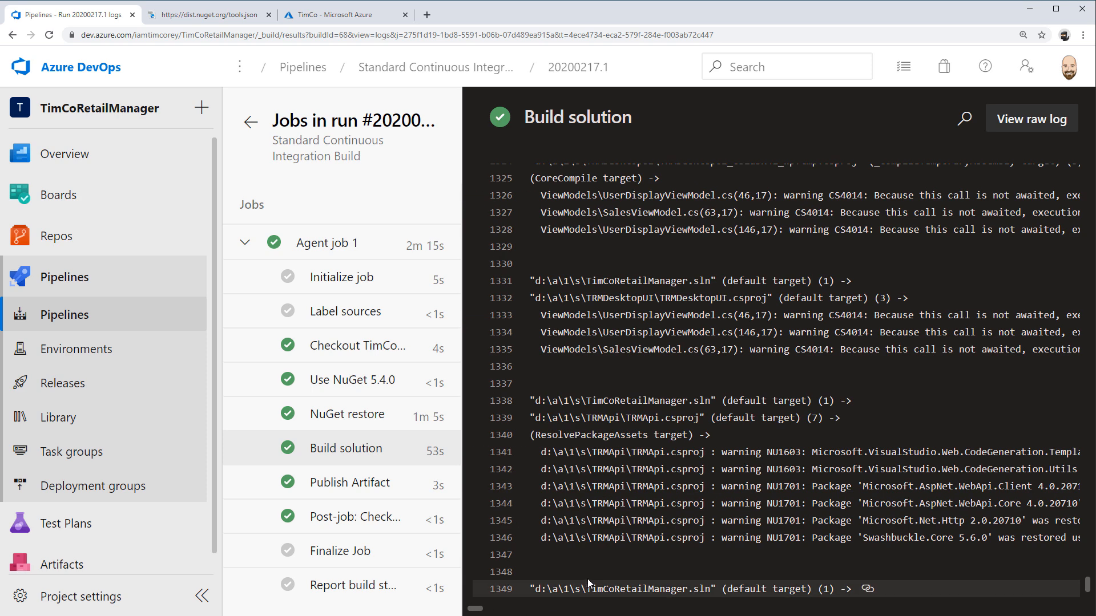
pyautogui.scroll(5, 587, 577)
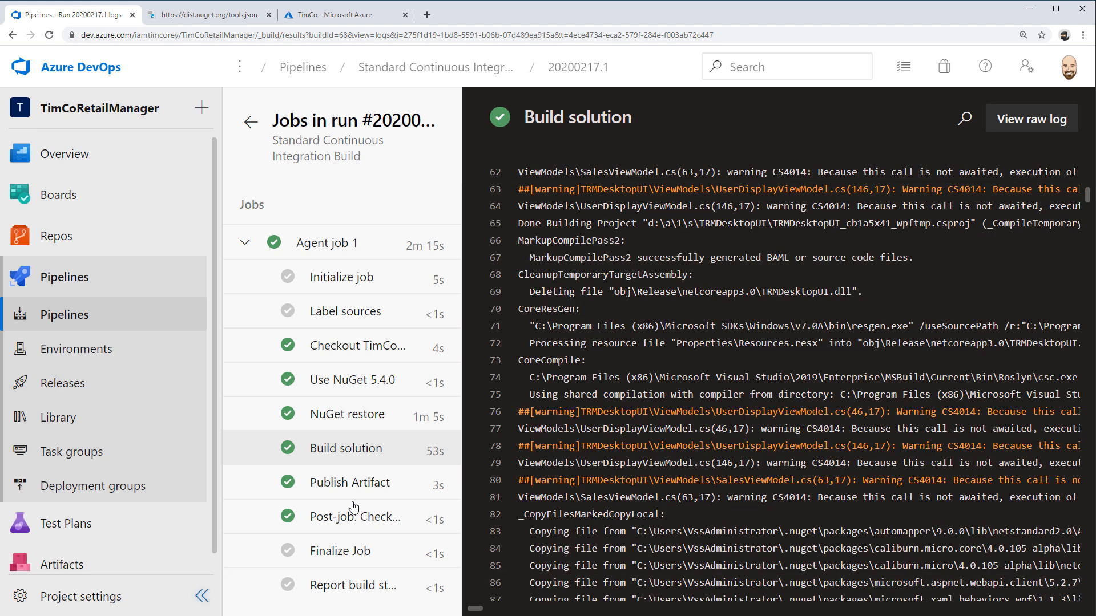
# Check the Publish Artifact log, then return to the run summary and review its list of build warnings
pyautogui.click(343, 484)
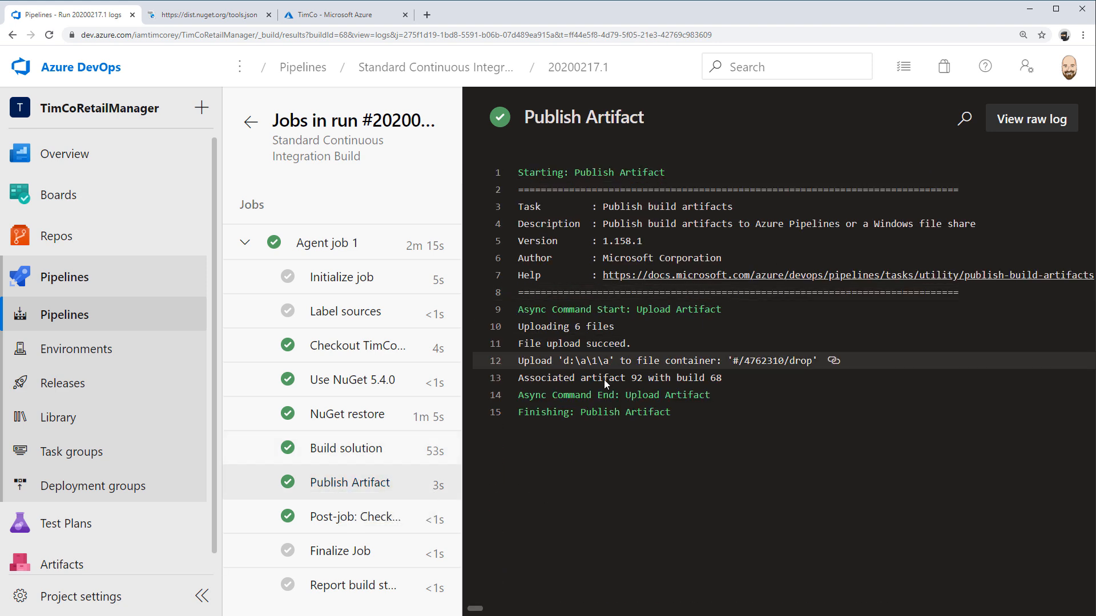
pyautogui.click(243, 131)
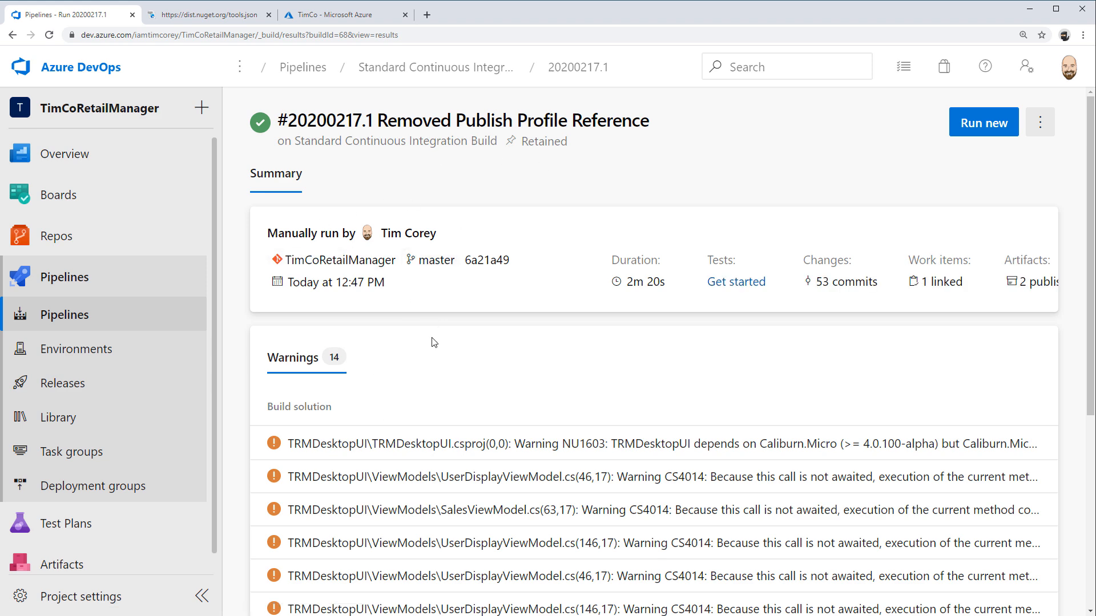
pyautogui.scroll(-1, 793, 226)
pyautogui.scroll(1, 794, 226)
pyautogui.scroll(-2, 796, 231)
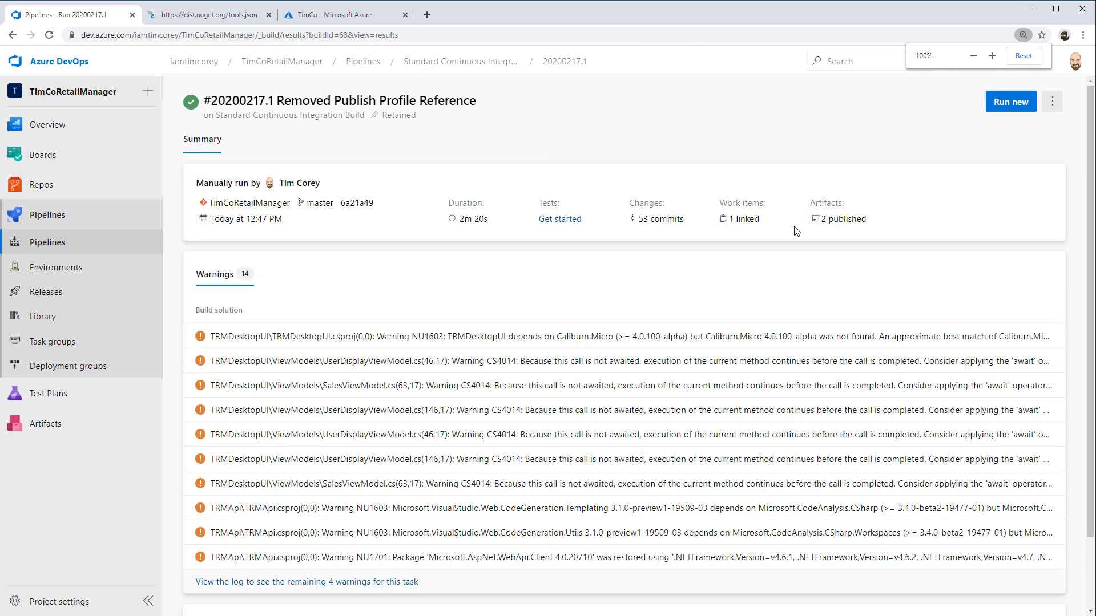
pyautogui.scroll(-1, 796, 230)
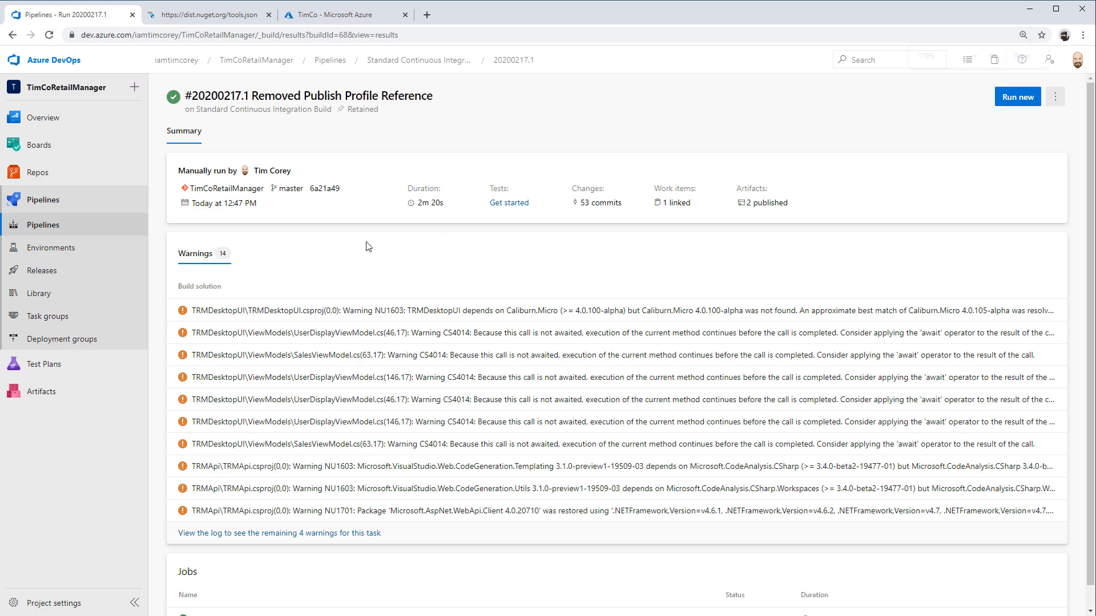
pyautogui.scroll(1, 368, 247)
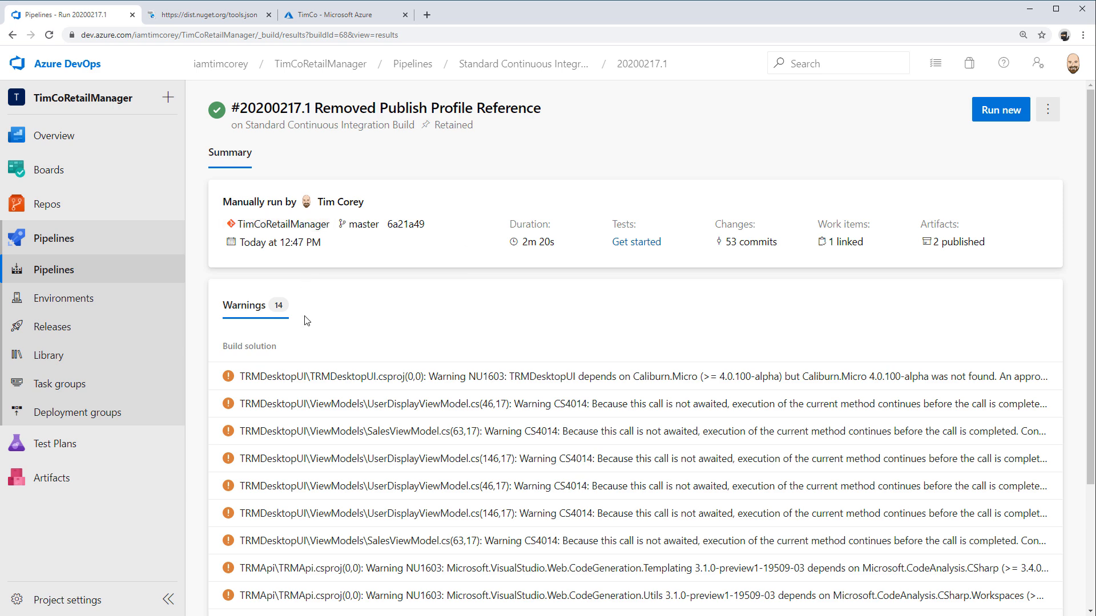
pyautogui.scroll(-3, 313, 381)
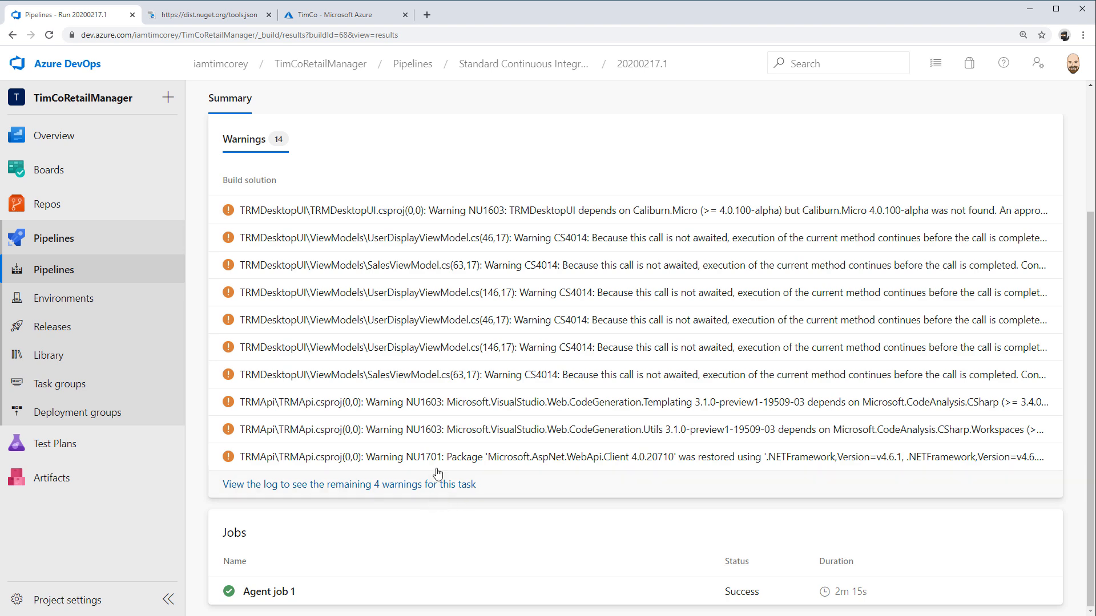
# Open the Caliburn.Micro NU1603 warning in the build log, read its full line and return to the run summary
pyautogui.click(902, 211)
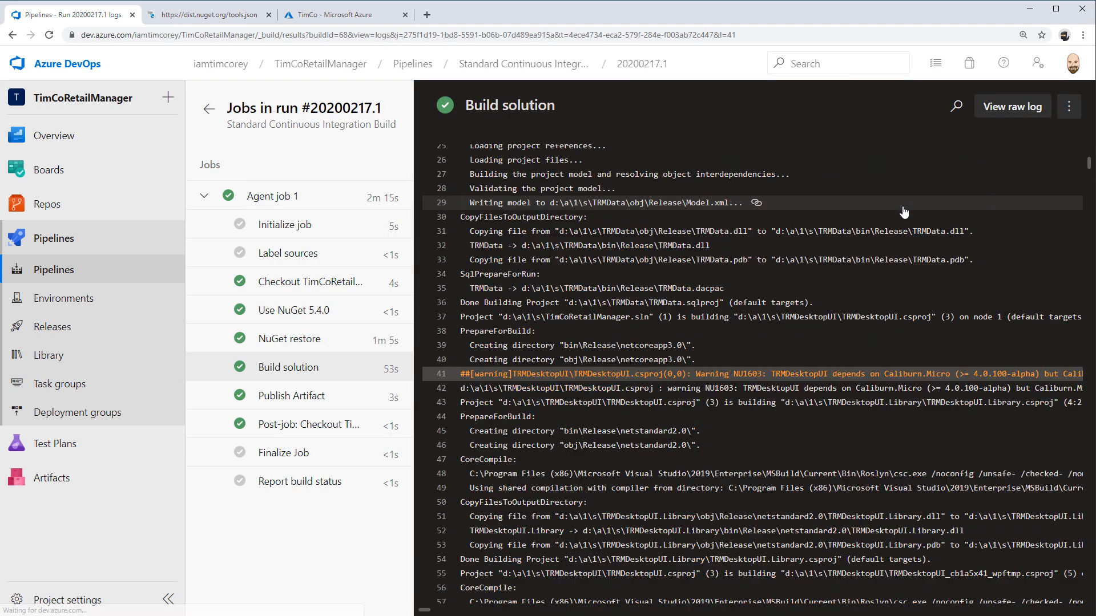
pyautogui.moveTo(426, 611); pyautogui.dragTo(427, 611)
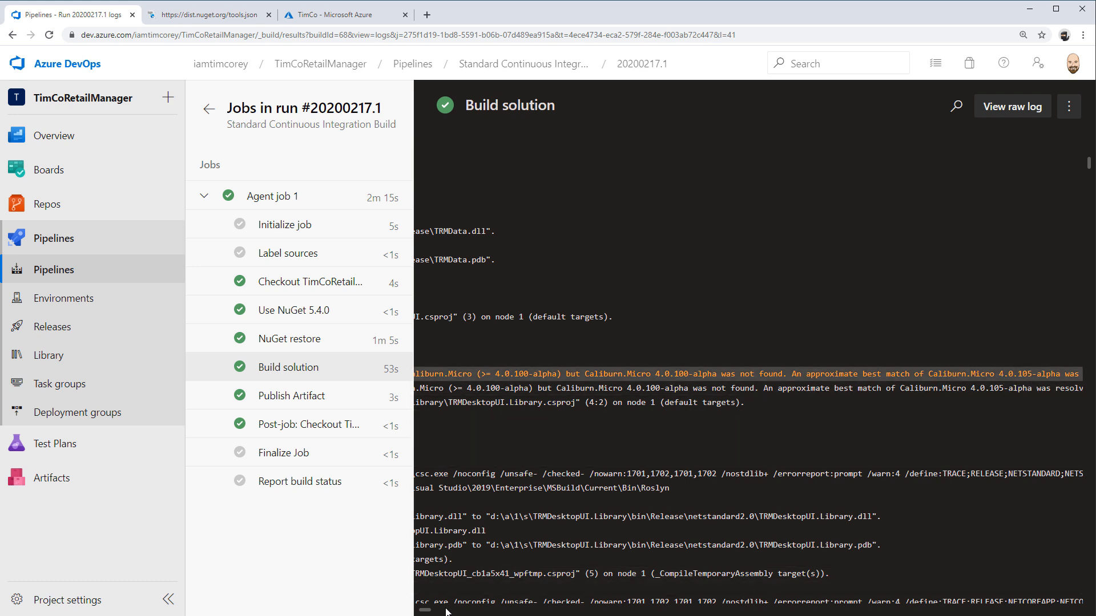
pyautogui.hscroll(-8, 599, 479)
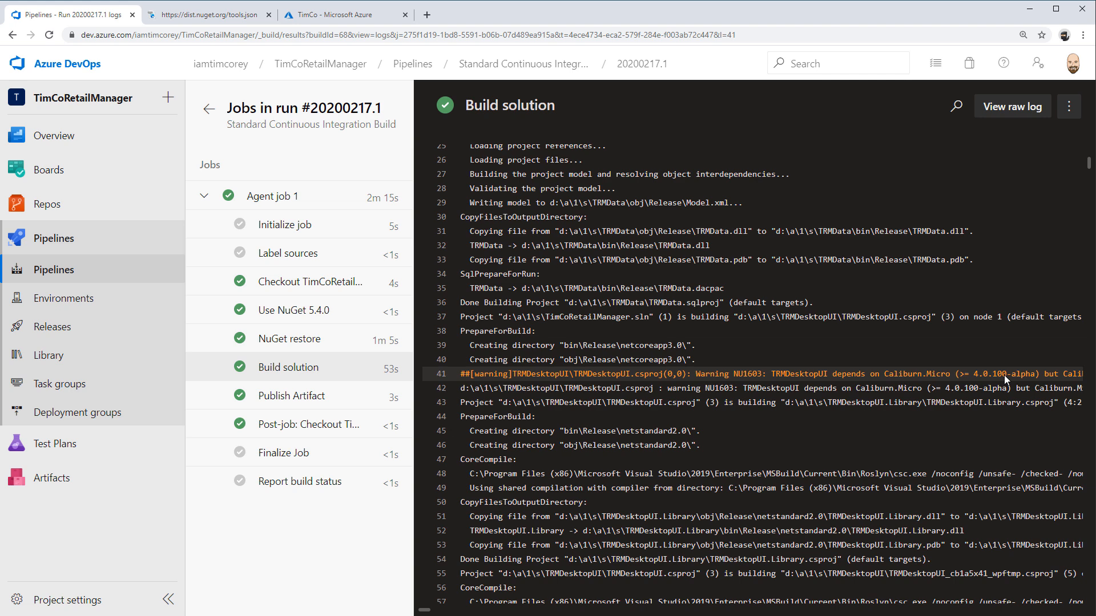
pyautogui.click(210, 110)
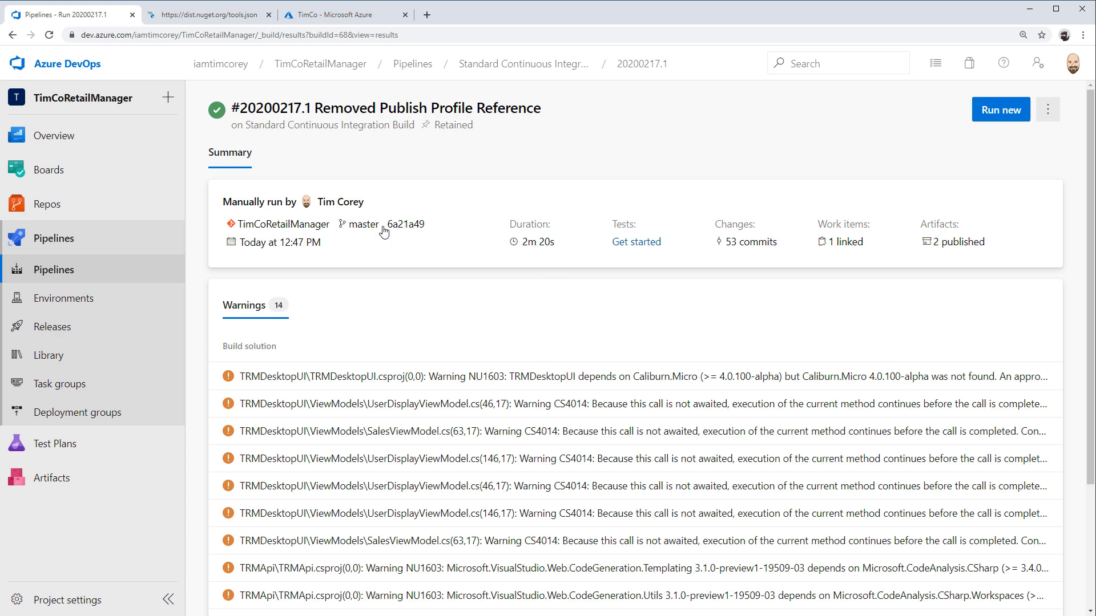
# Open the run's published artifacts, expand drop, download TRMApi.zip and open the downloaded archive
pyautogui.click(957, 245)
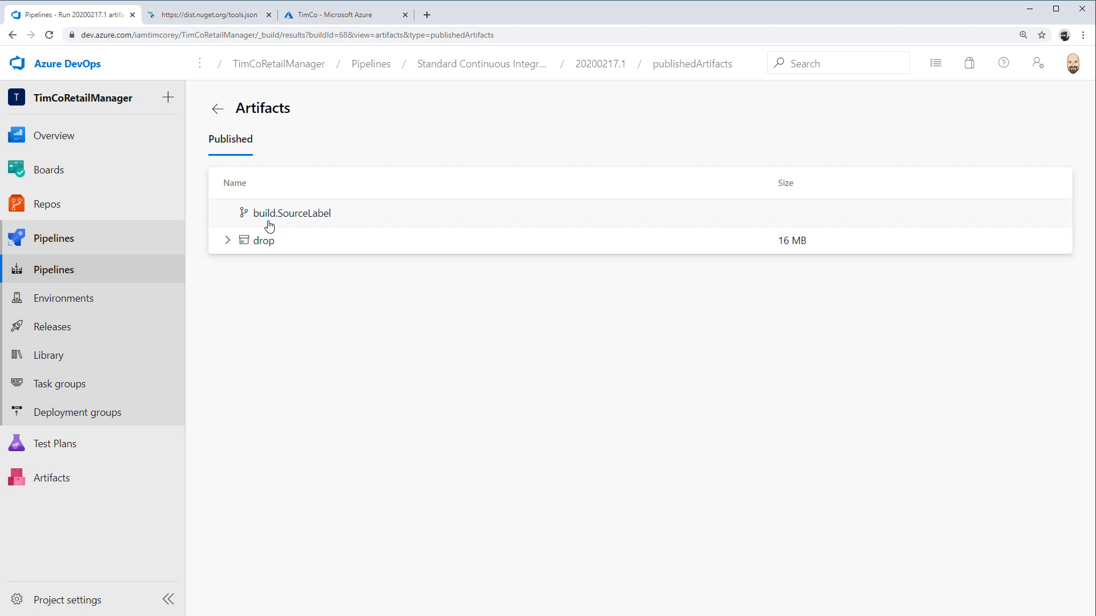
pyautogui.click(226, 247)
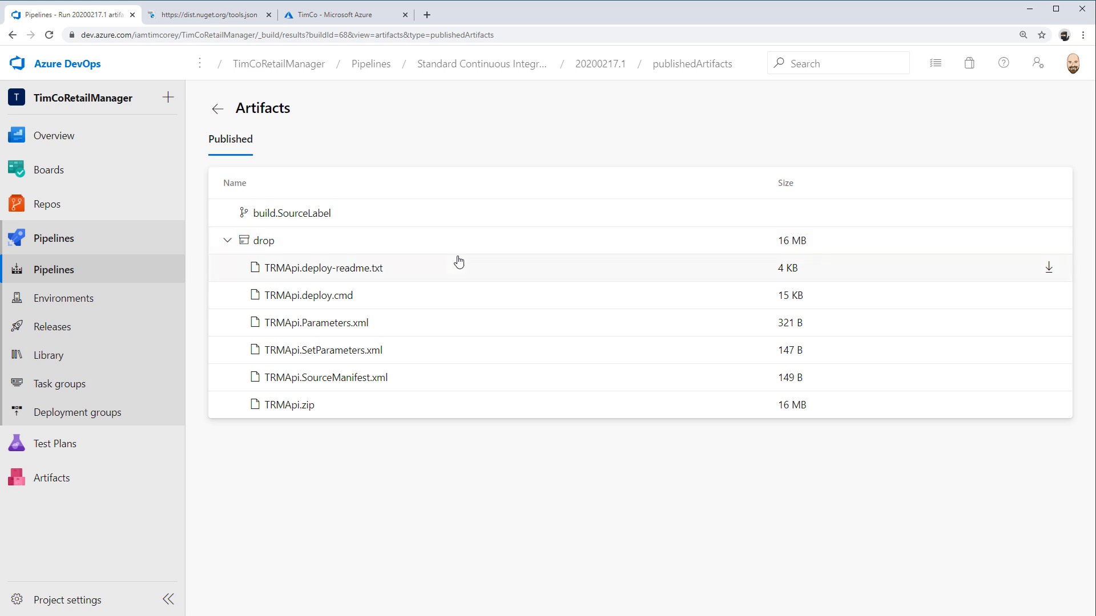
pyautogui.click(289, 404)
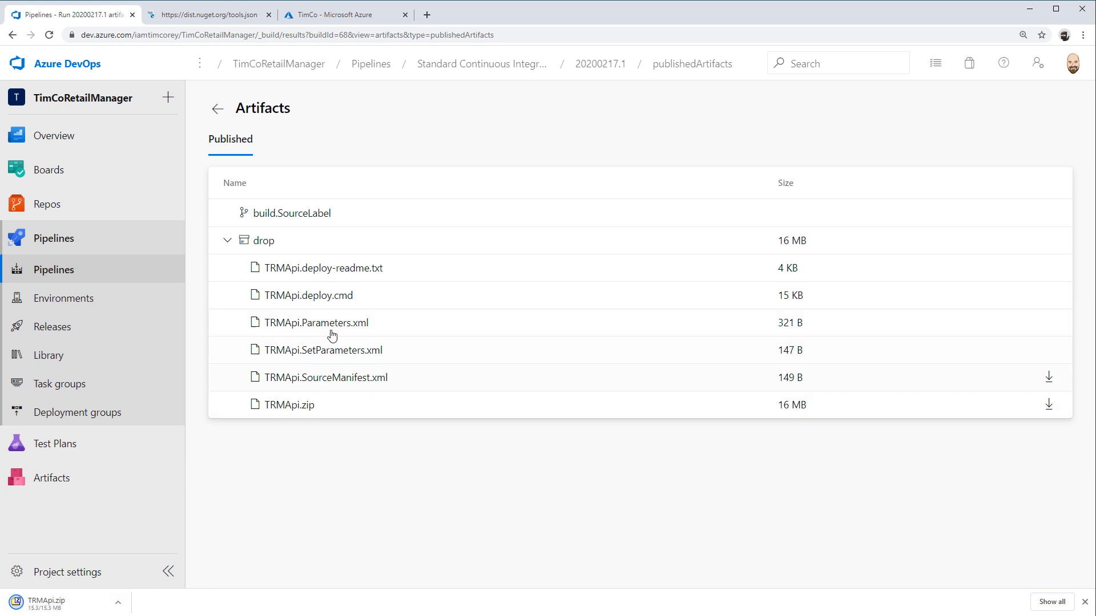
pyautogui.click(95, 603)
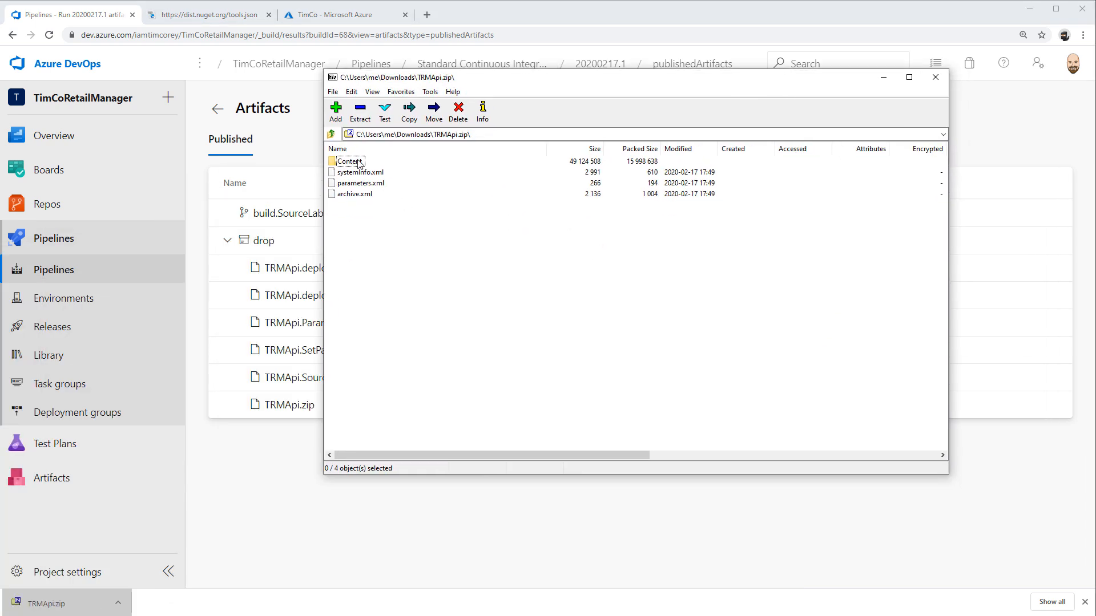
# Browse inside the TRMApi.zip archive from Content down to TRMApi\obj\Release\netcoreapp3.1\PubTmp\Out
pyautogui.doubleClick(350, 162)
pyautogui.doubleClick(340, 162)
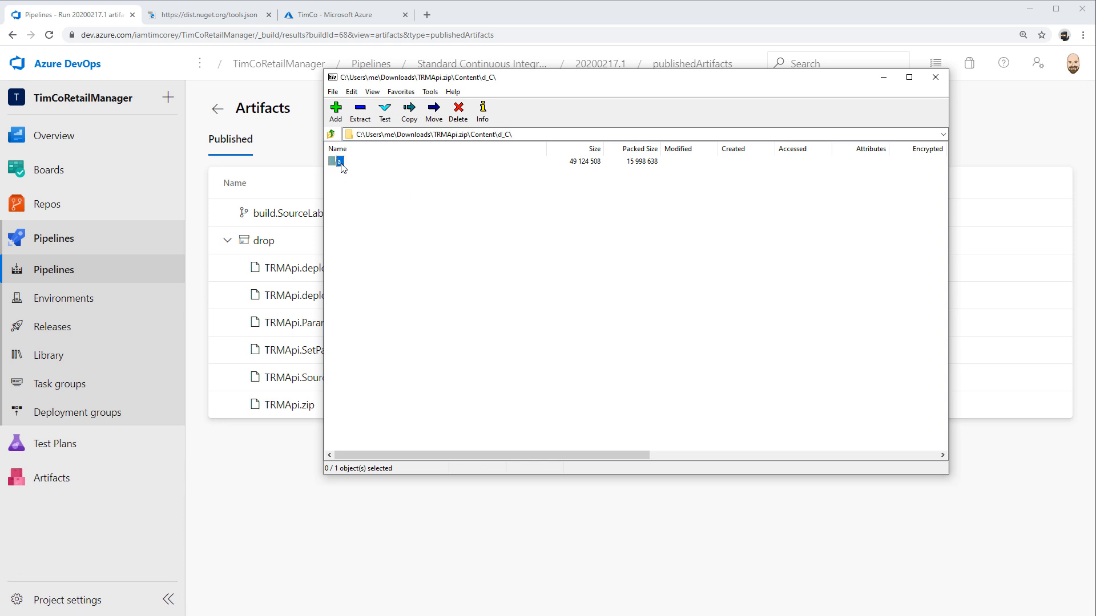
pyautogui.doubleClick(339, 162)
pyautogui.doubleClick(340, 162)
pyautogui.doubleClick(340, 162)
pyautogui.doubleClick(341, 162)
pyautogui.doubleClick(354, 163)
pyautogui.click(365, 164)
pyautogui.doubleClick(364, 165)
pyautogui.doubleClick(359, 165)
pyautogui.click(348, 163)
pyautogui.doubleClick(344, 162)
# Examine the published files in the Out folder, including TRMApi.exe, and close the archive window
pyautogui.scroll(-3, 494, 289)
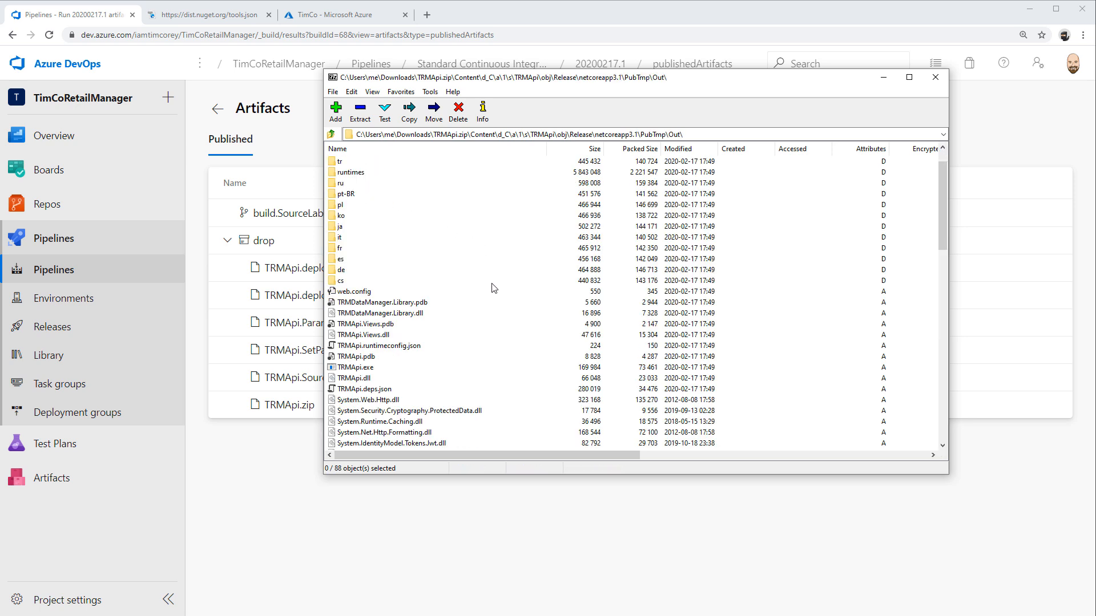
pyautogui.scroll(-20, 493, 288)
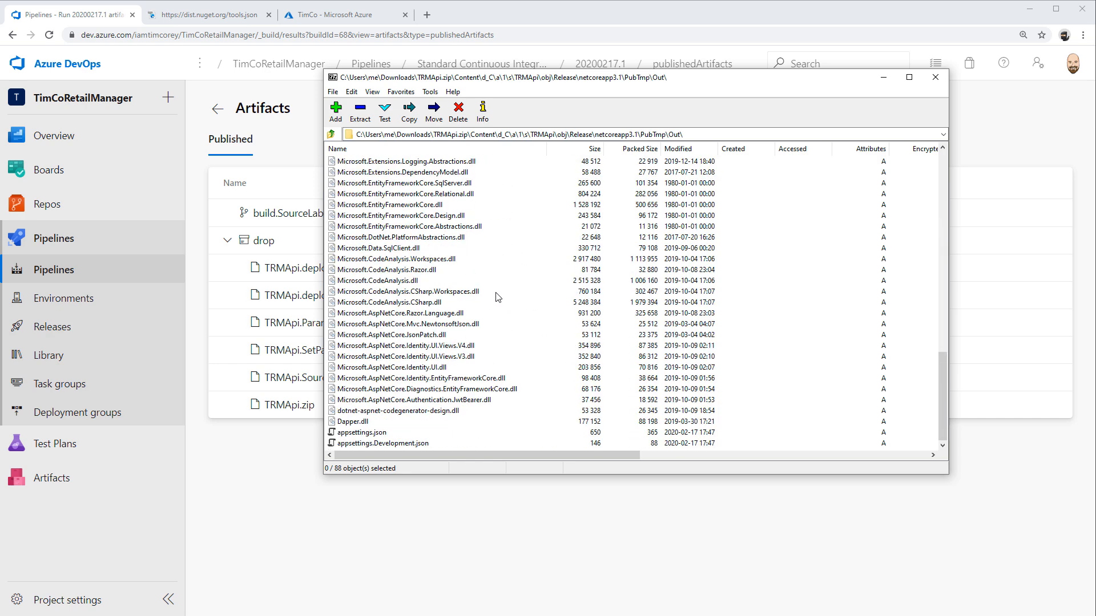
pyautogui.scroll(3, 497, 296)
pyautogui.scroll(-3, 497, 298)
pyautogui.scroll(15, 497, 306)
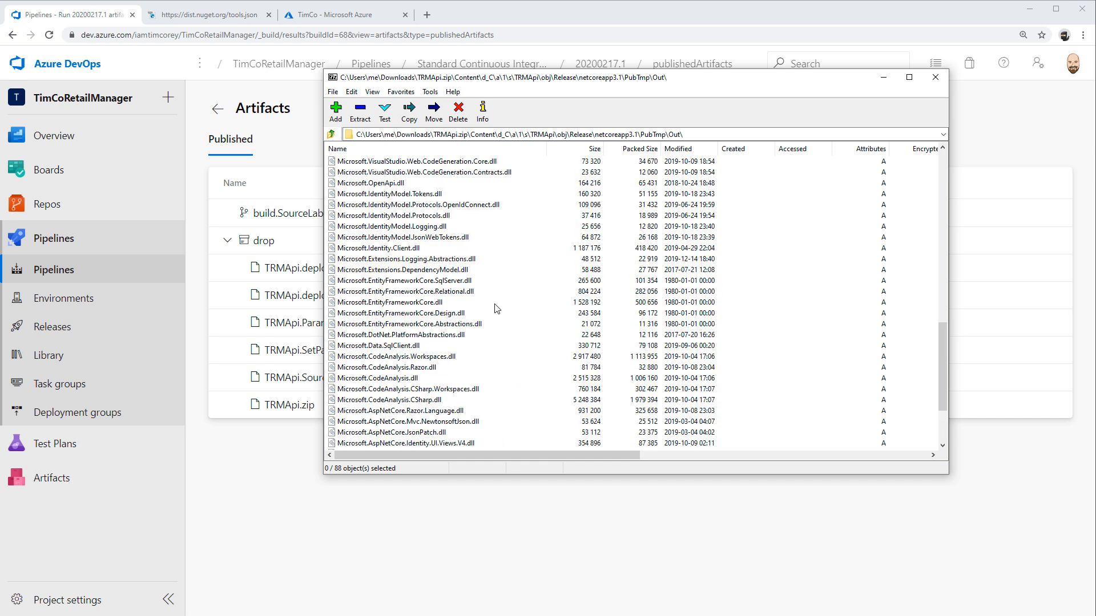
pyautogui.scroll(1, 496, 308)
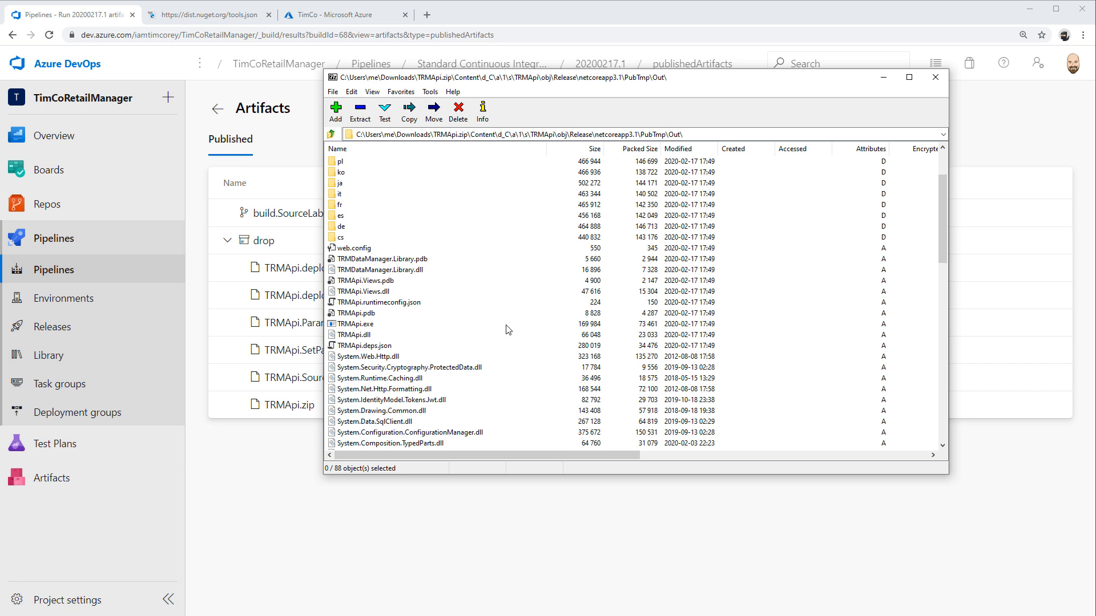
pyautogui.click(348, 325)
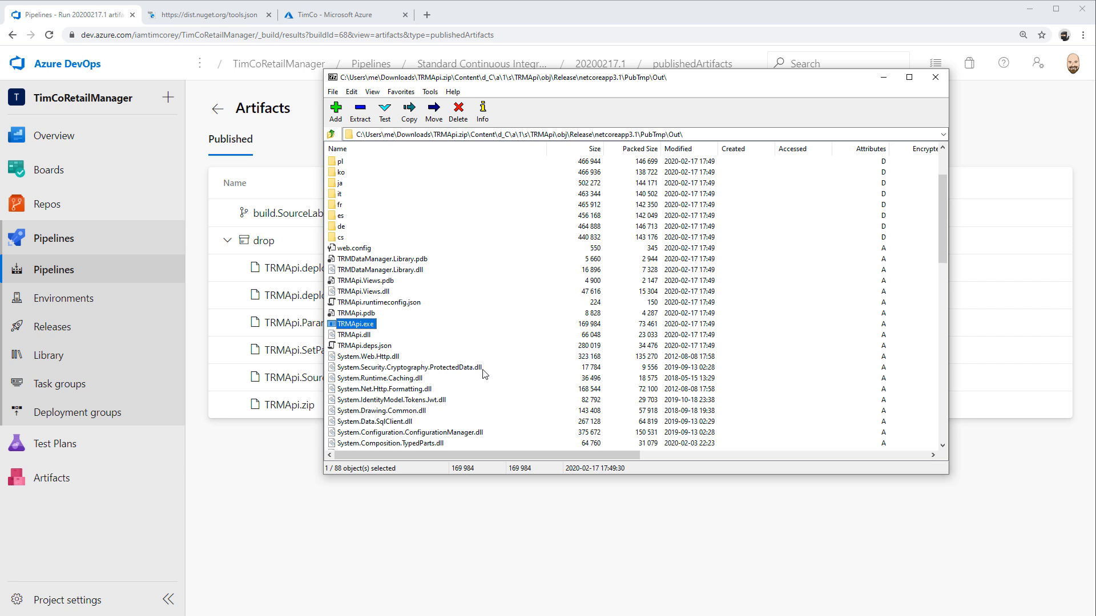
pyautogui.scroll(3, 483, 372)
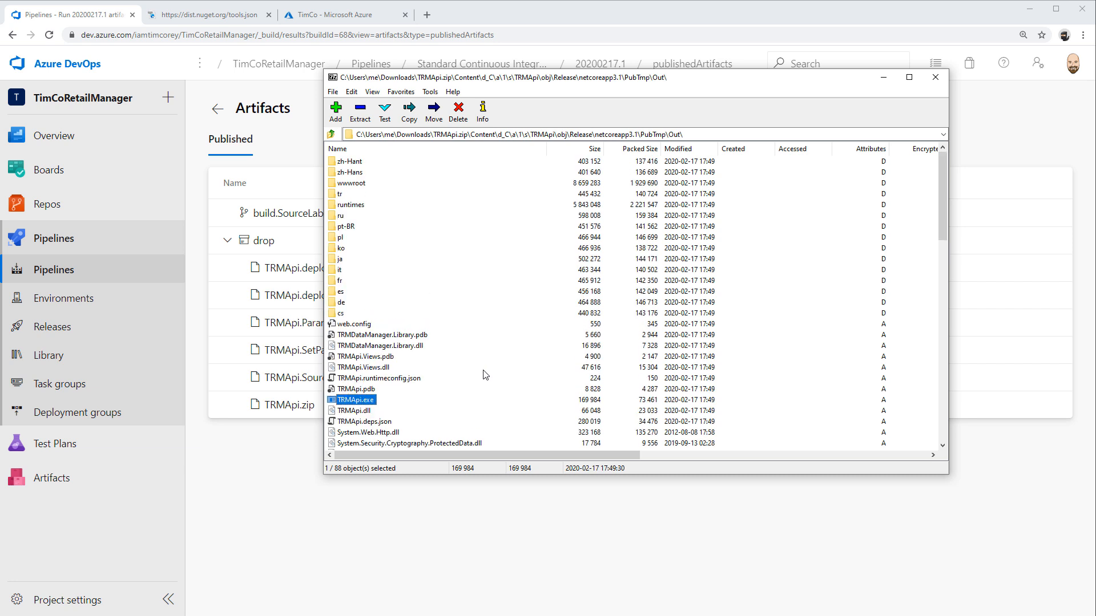
pyautogui.click(940, 83)
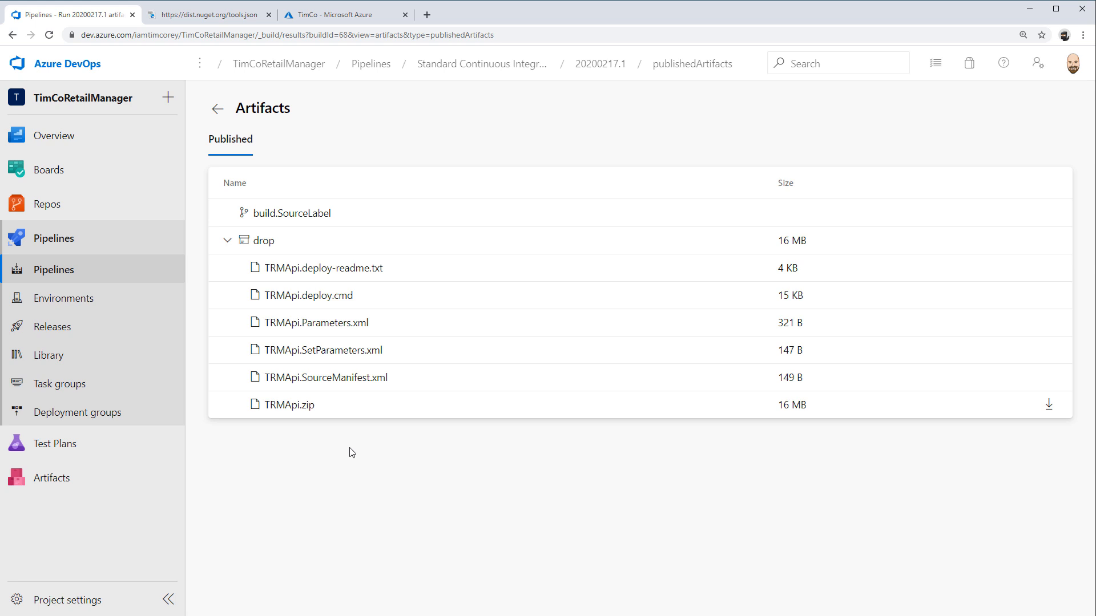
# Return to the run summary, open the pipeline for editing and enable its continuous integration trigger for TimCoRetailManager
pyautogui.click(218, 109)
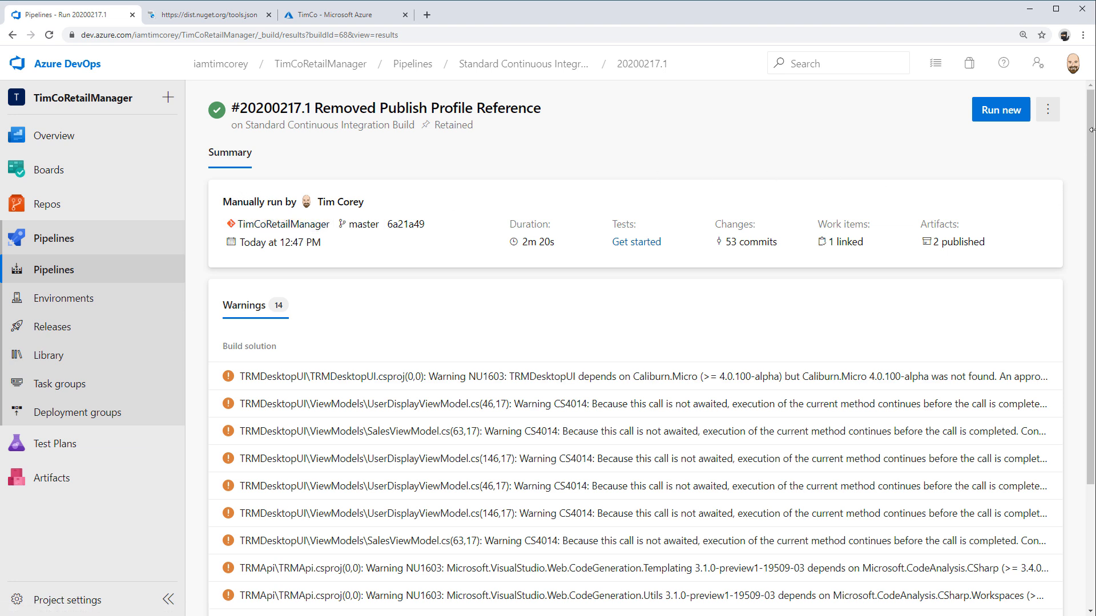
pyautogui.click(1050, 114)
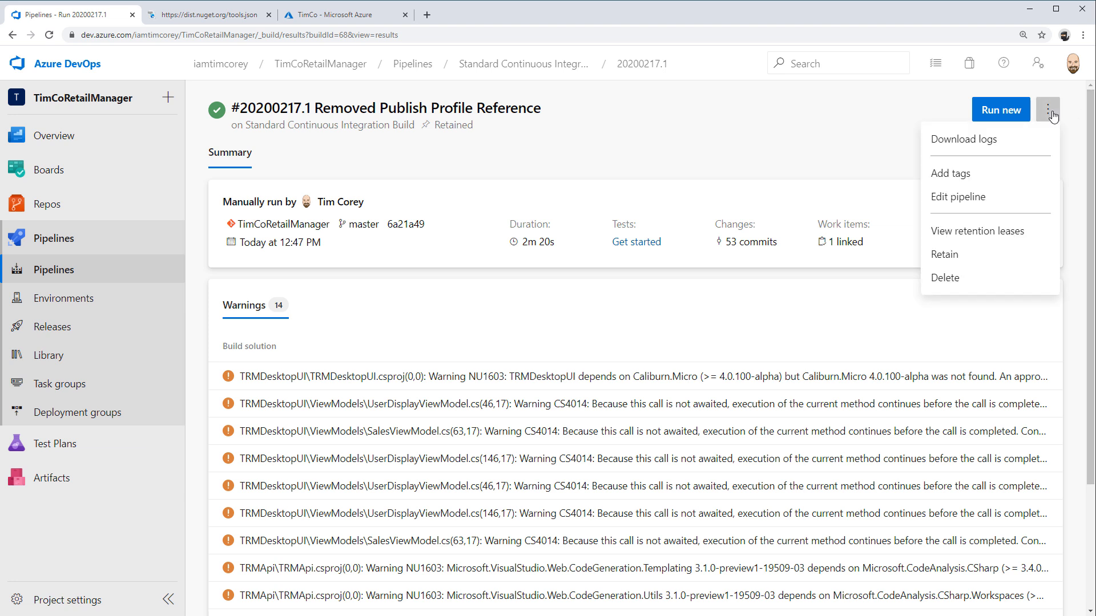
pyautogui.click(981, 198)
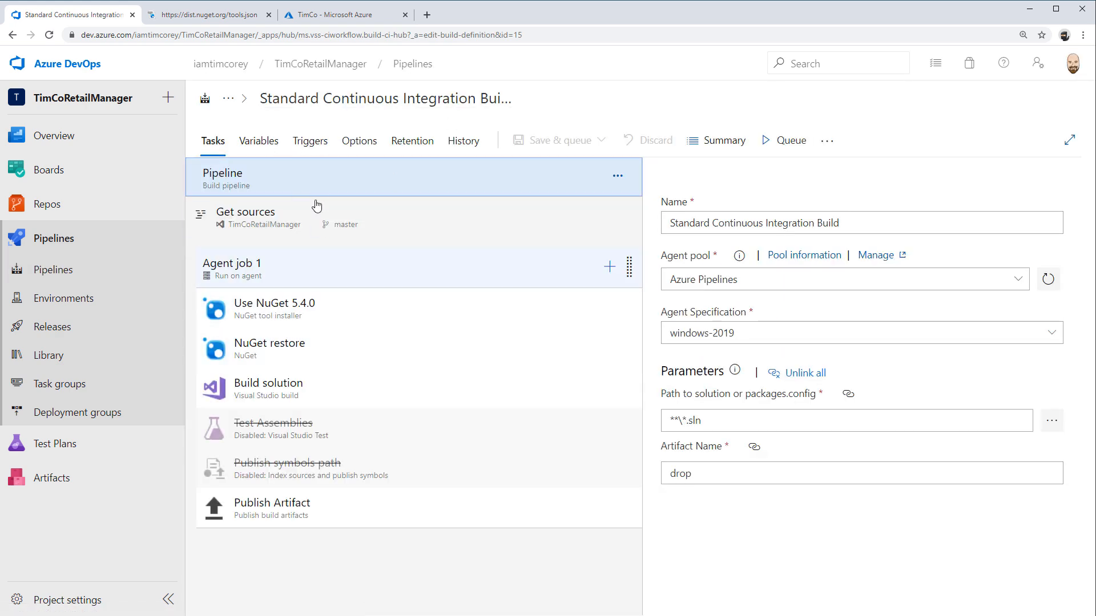
pyautogui.click(309, 141)
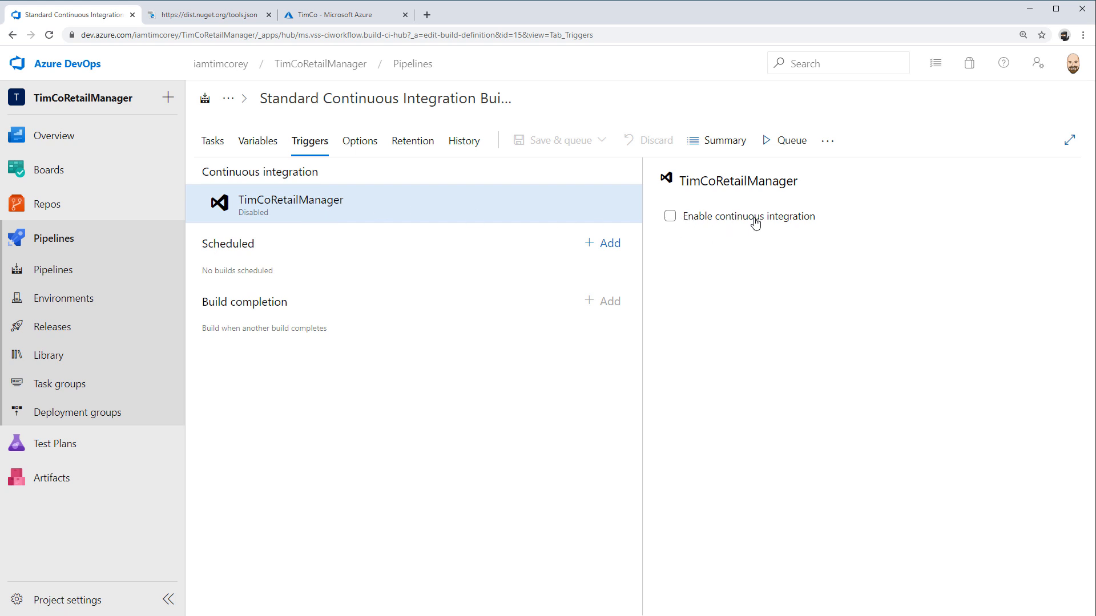
pyautogui.click(670, 216)
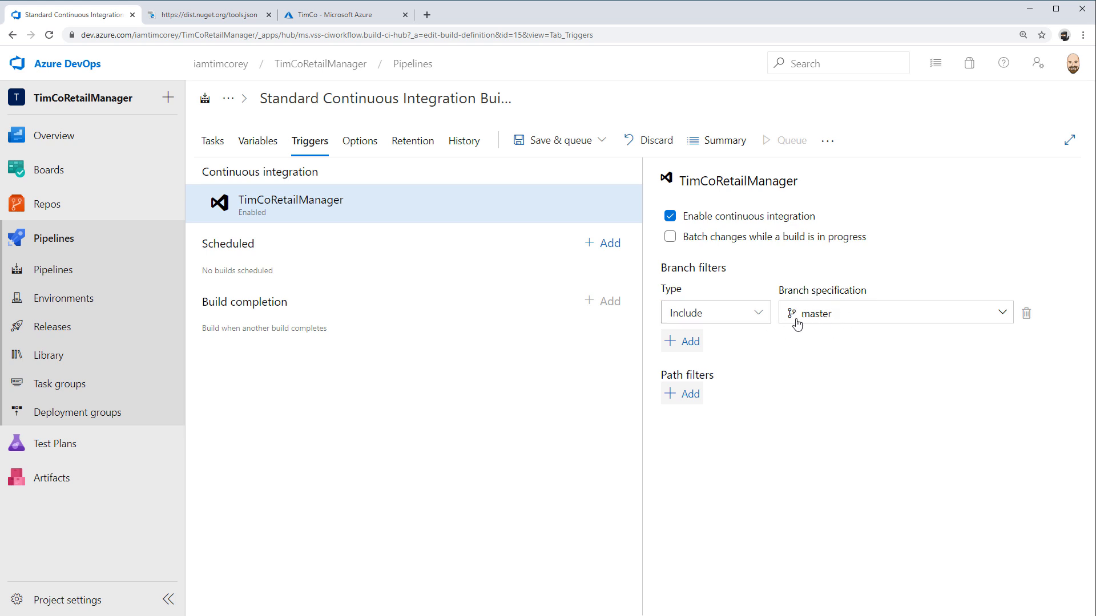
# Add an include branch filter for * to the continuous integration trigger and delete the master filter
pyautogui.click(692, 342)
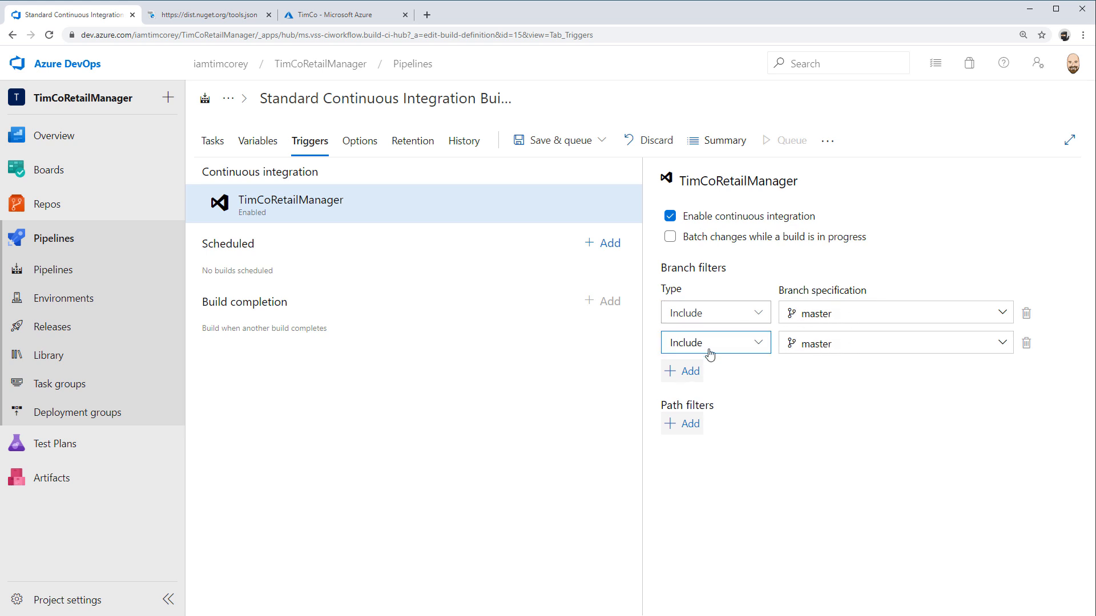
pyautogui.click(839, 350)
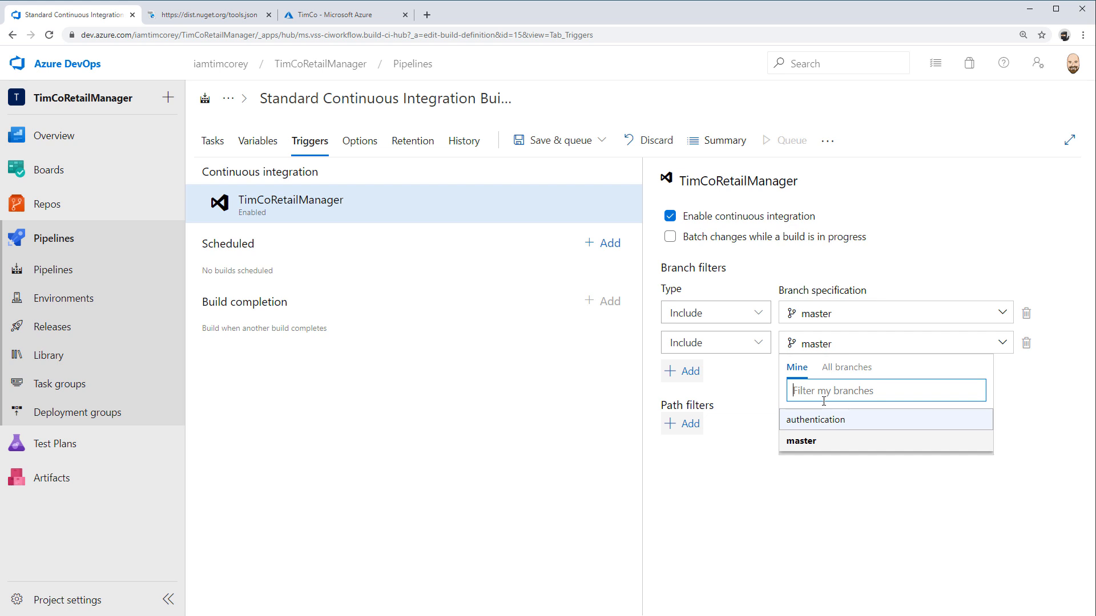
pyautogui.write('*')
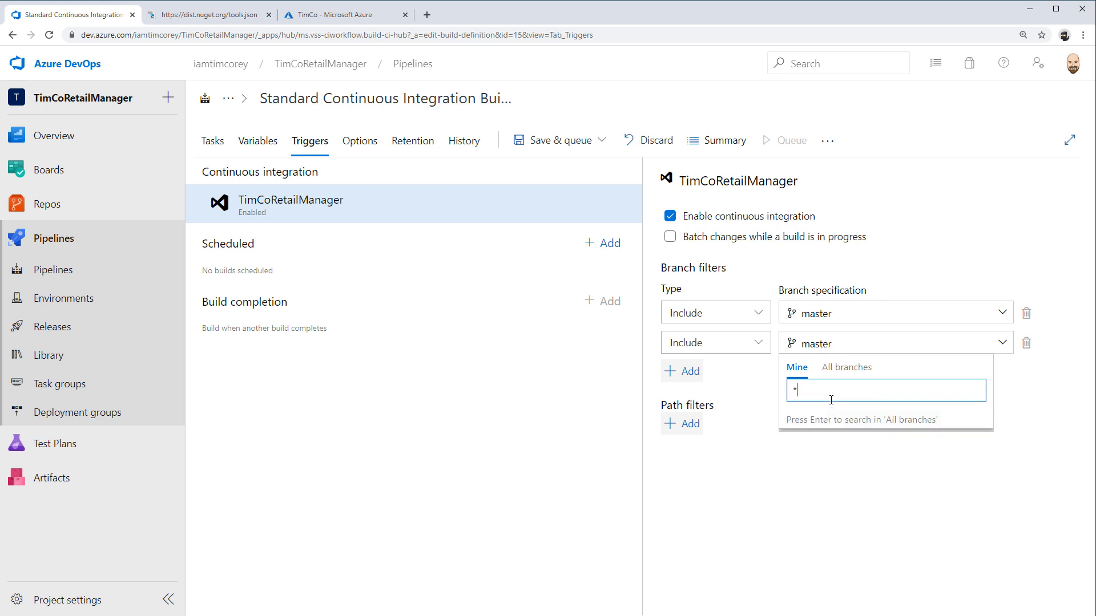
pyautogui.press('Return')
pyautogui.click(1026, 312)
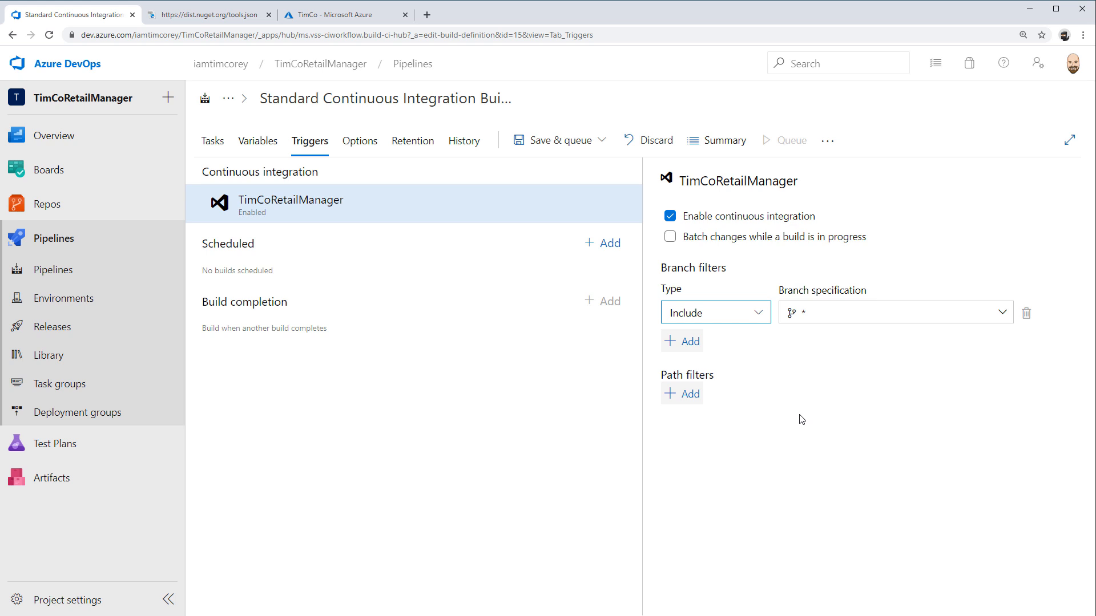
# Save the pipeline without queuing a run and open the project's Boards work items
pyautogui.click(585, 143)
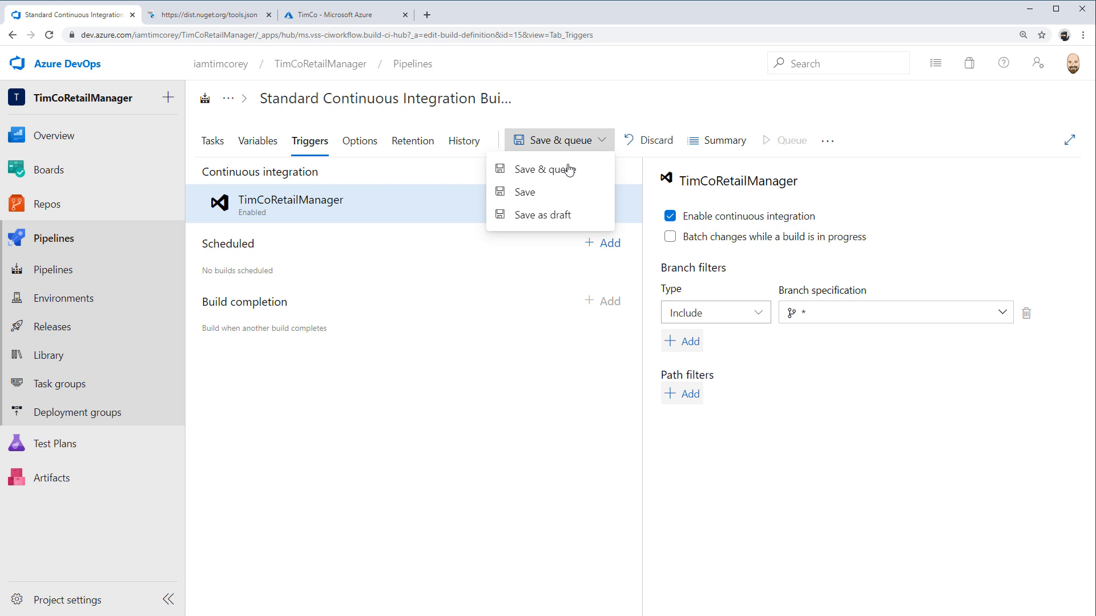
pyautogui.click(545, 190)
pyautogui.click(630, 389)
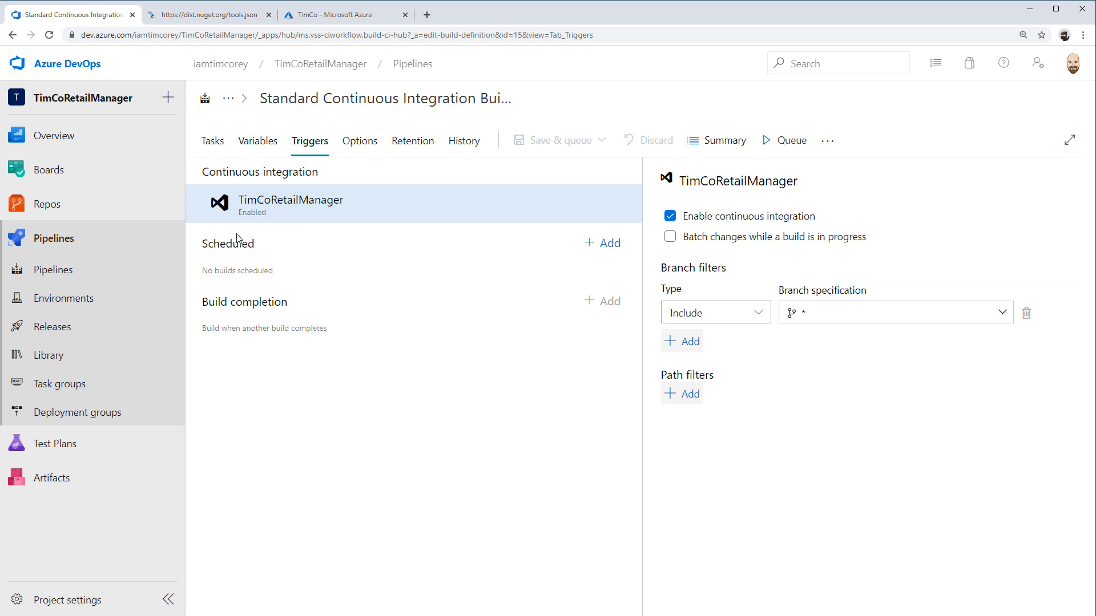
pyautogui.click(55, 176)
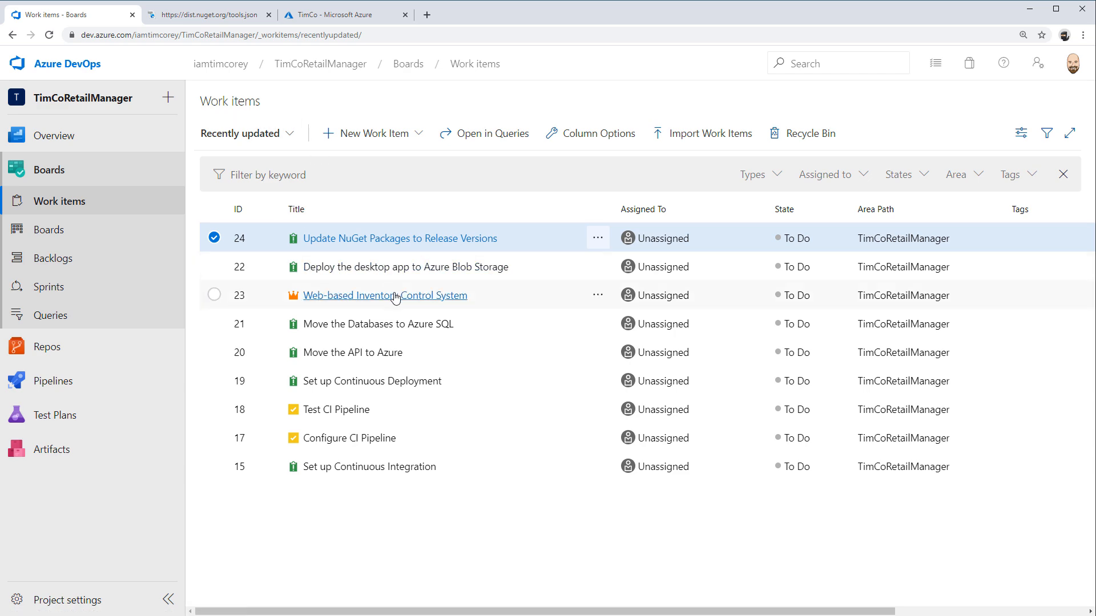
# Switch to Visual Studio and open NuGet package management for the TRMDesktopUI project in the WPF folder
pyautogui.hotkey('alt', 'Tab')
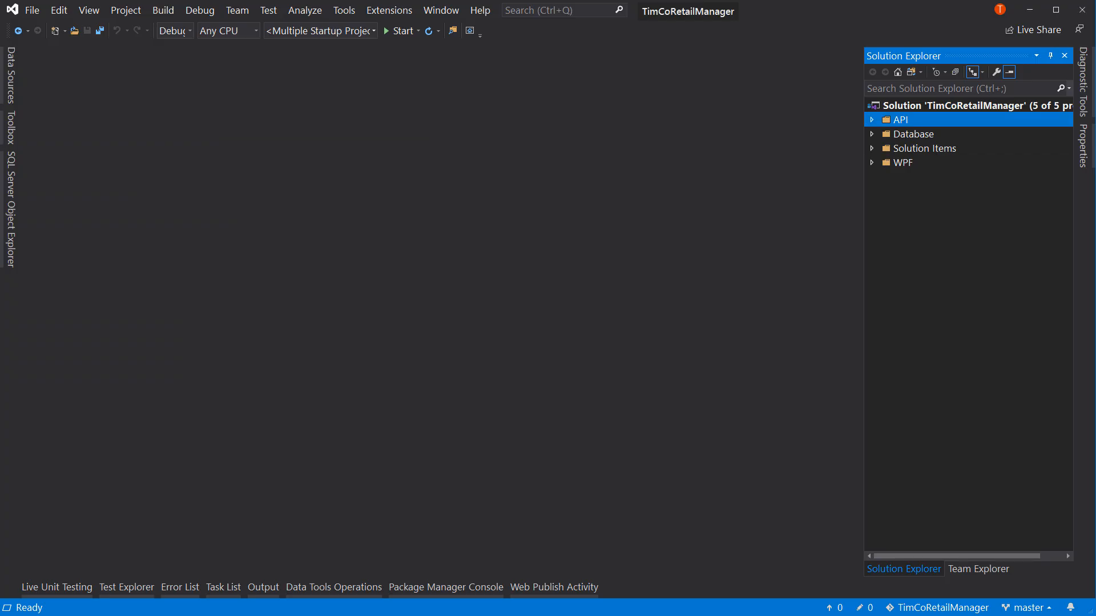
pyautogui.click(872, 162)
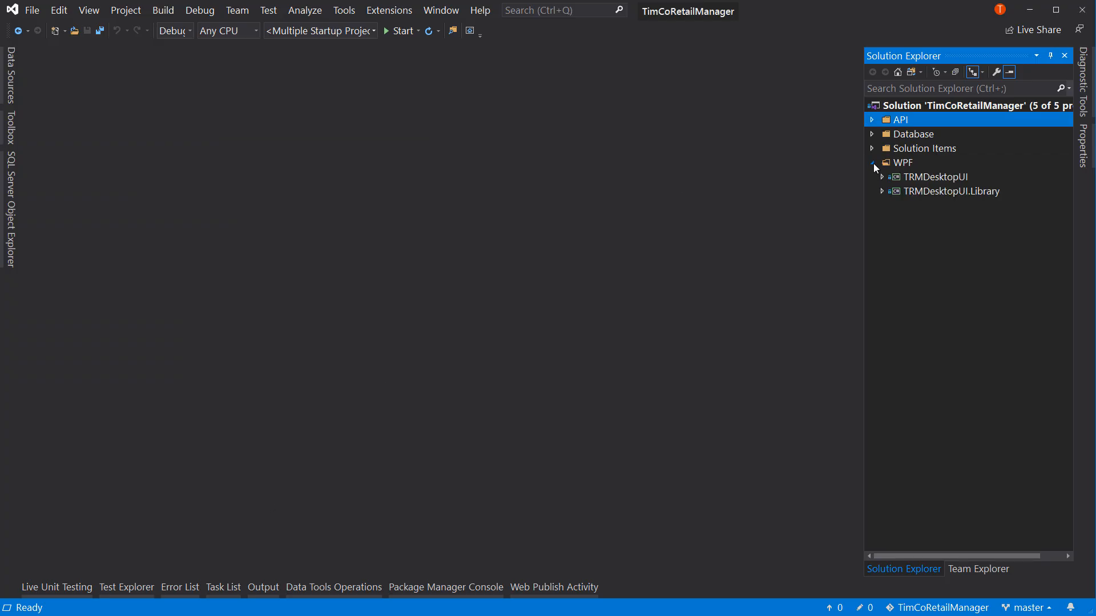
pyautogui.click(882, 178)
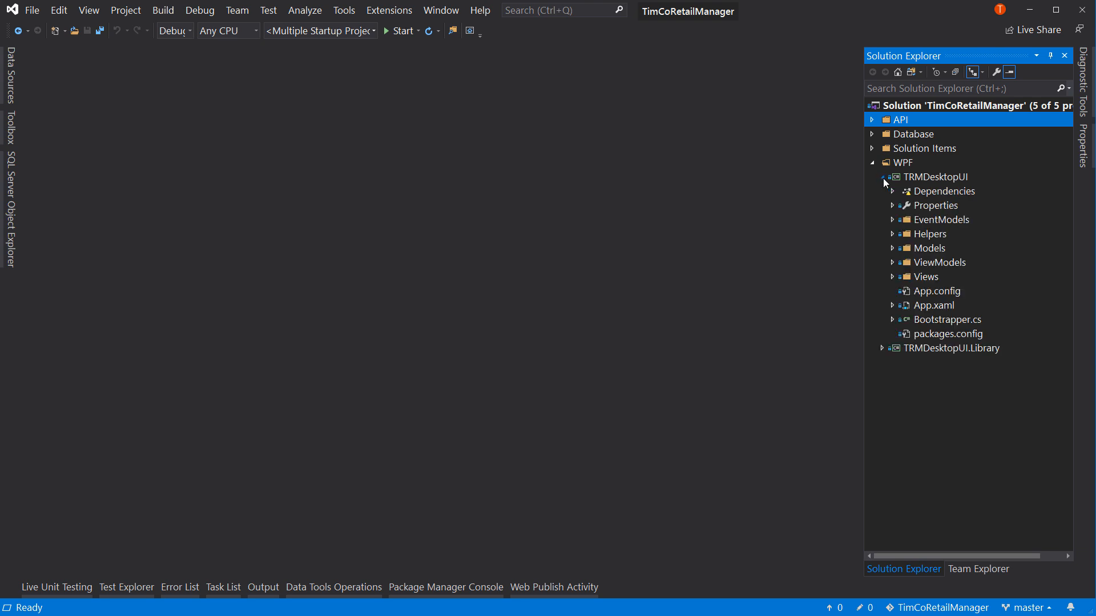
pyautogui.rightClick(923, 189)
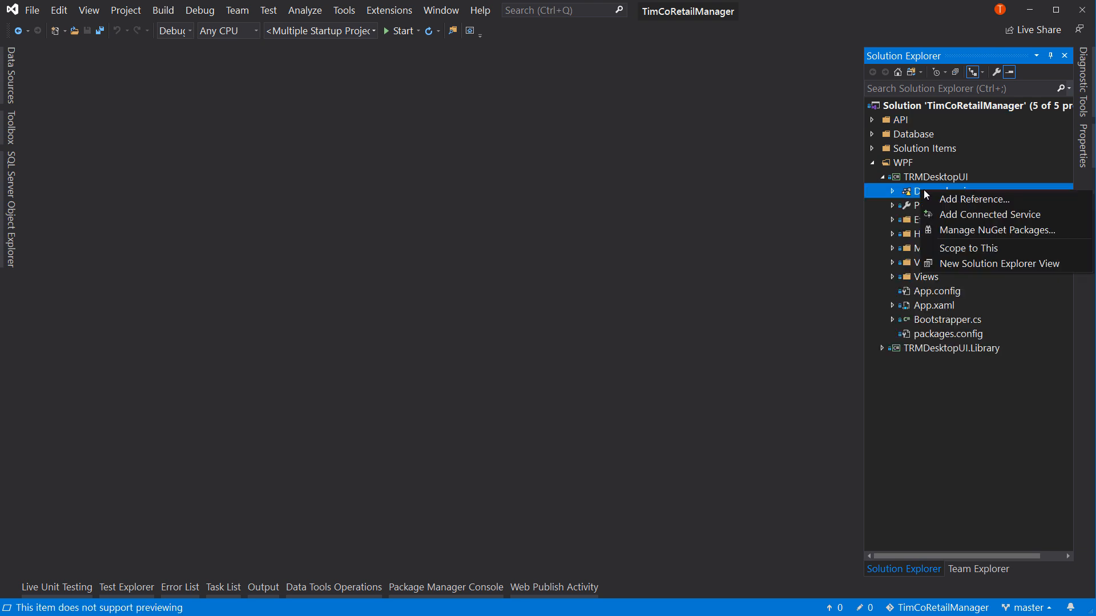
pyautogui.click(940, 227)
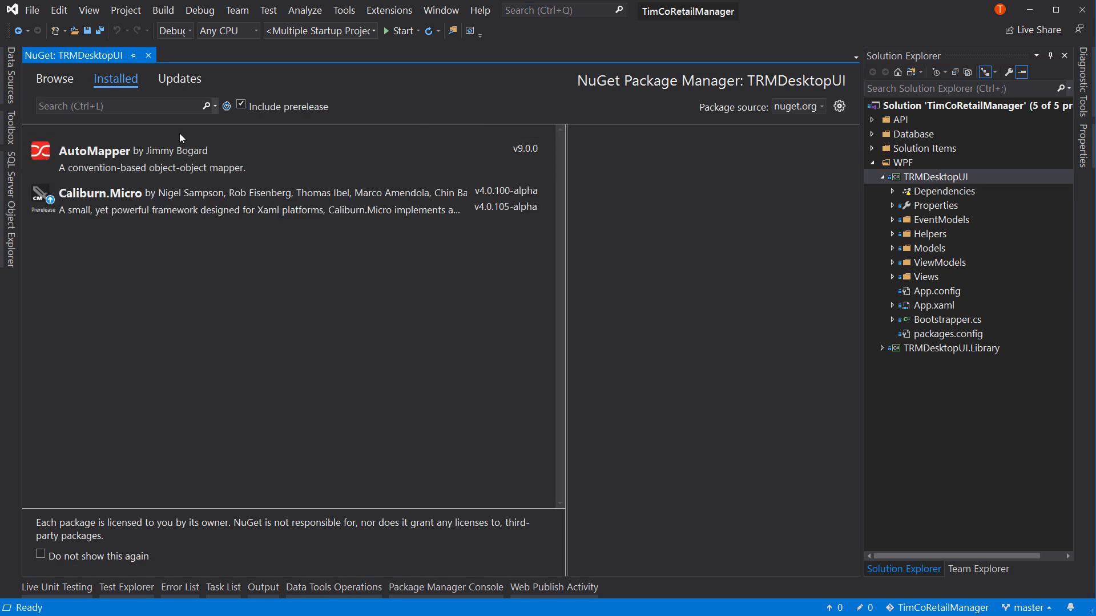
# Update the Caliburn.Micro package in TRMDesktopUI to version 4.0.105-alpha
pyautogui.click(159, 209)
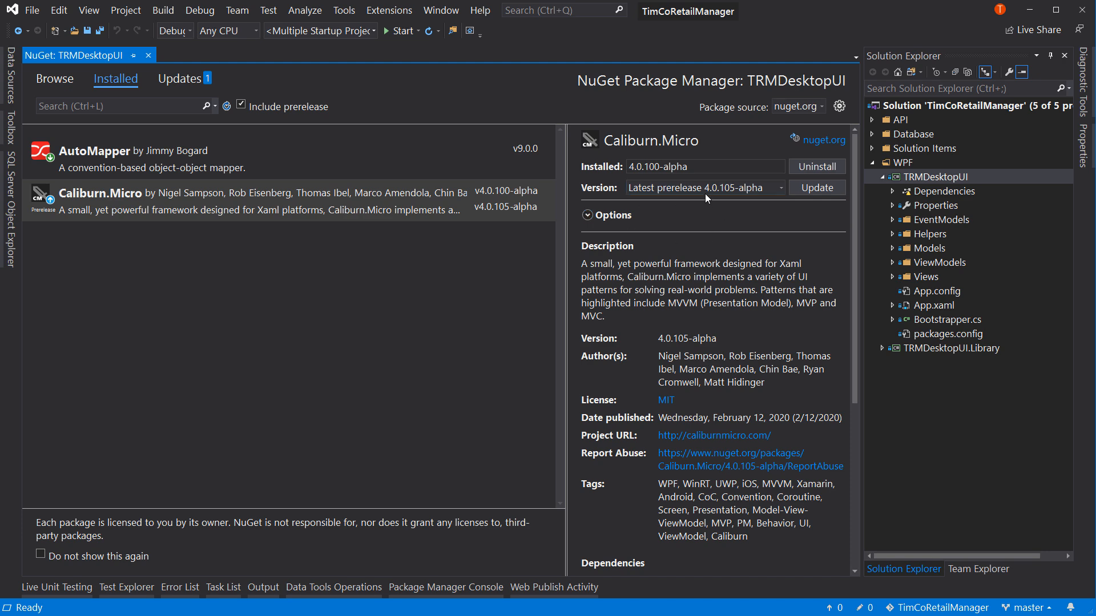
pyautogui.click(780, 188)
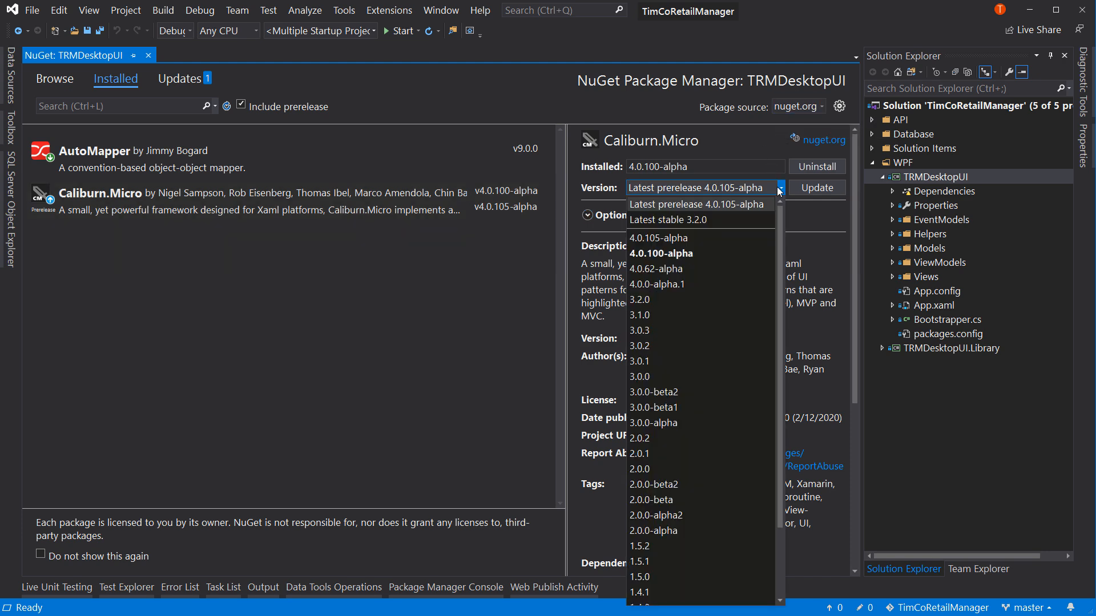
pyautogui.click(681, 239)
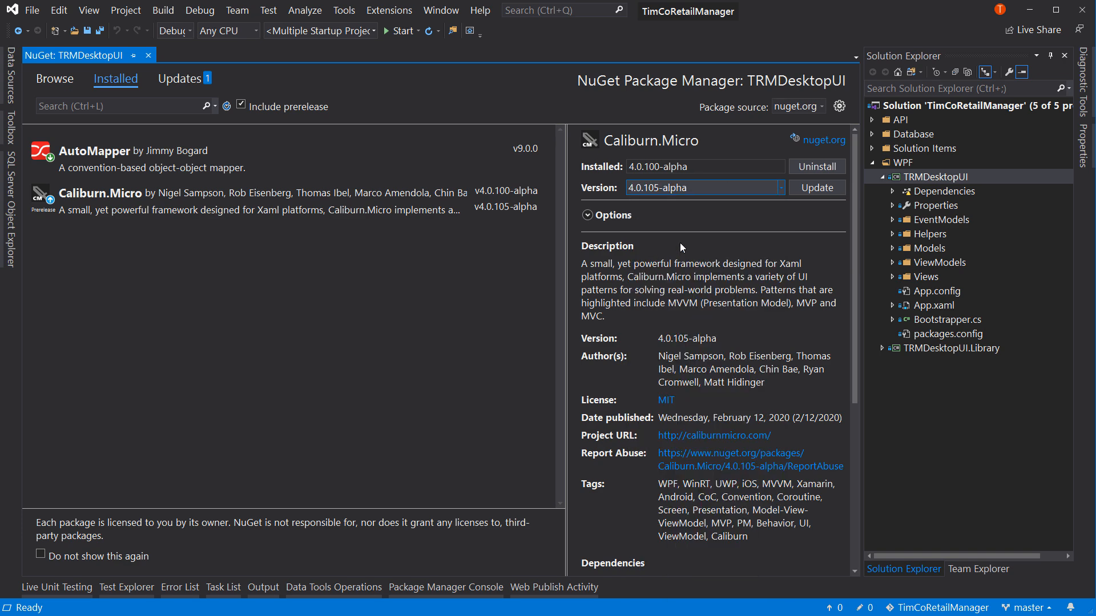
pyautogui.click(816, 188)
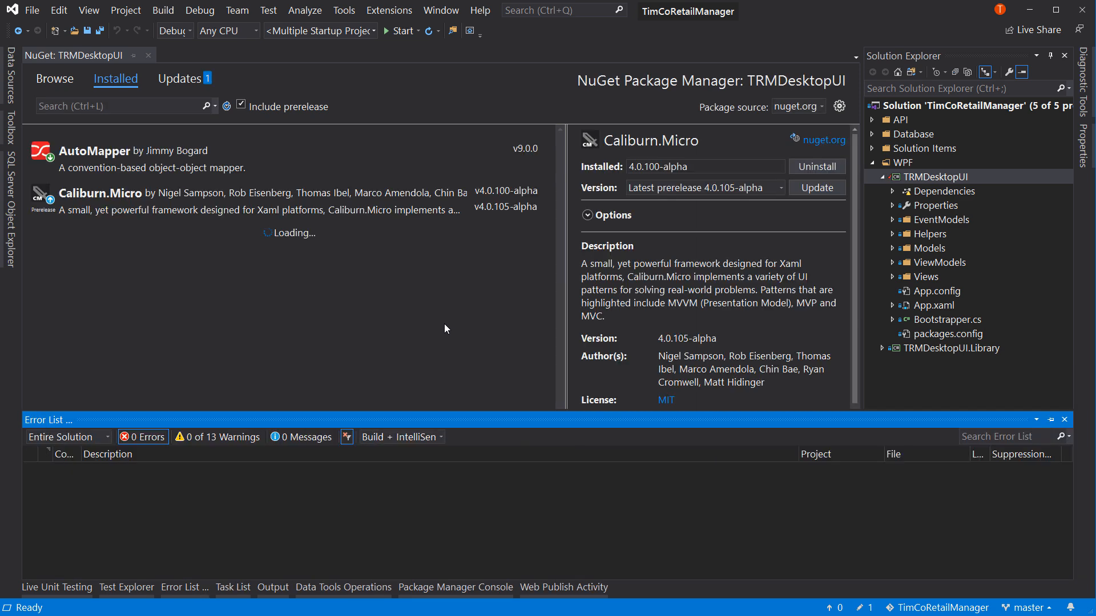
pyautogui.click(394, 296)
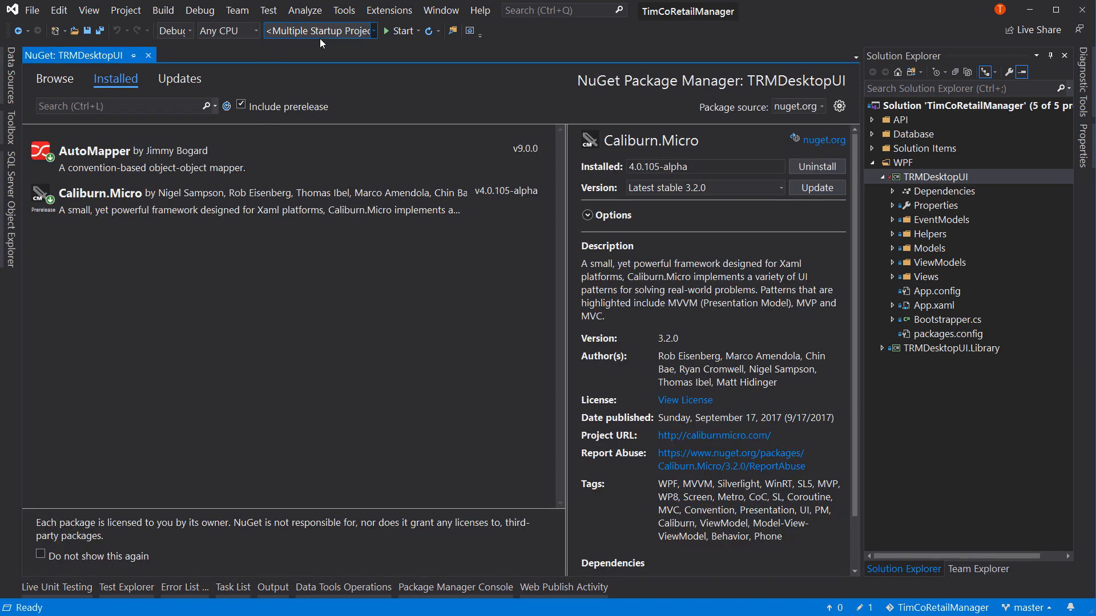
# Run the solution with its multiple startup projects and log in to the desktop app with the prefilled credentials
pyautogui.click(383, 26)
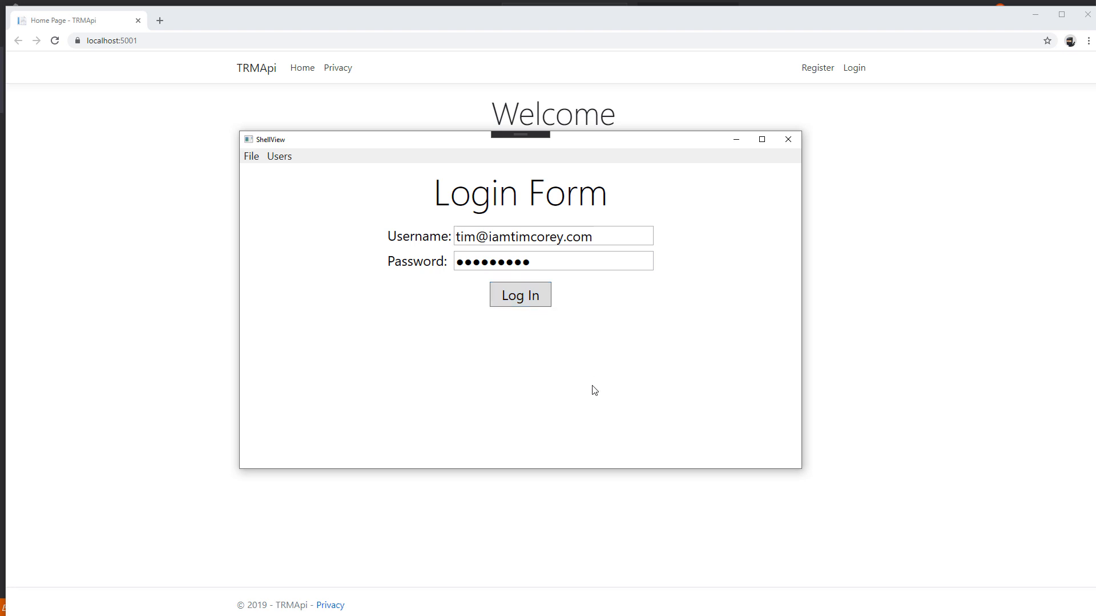
pyautogui.click(542, 296)
# Test the sales page by adding four Fluffy Bath Towels and one Home Repair Kit to the cart
pyautogui.click(319, 279)
pyautogui.click(437, 290)
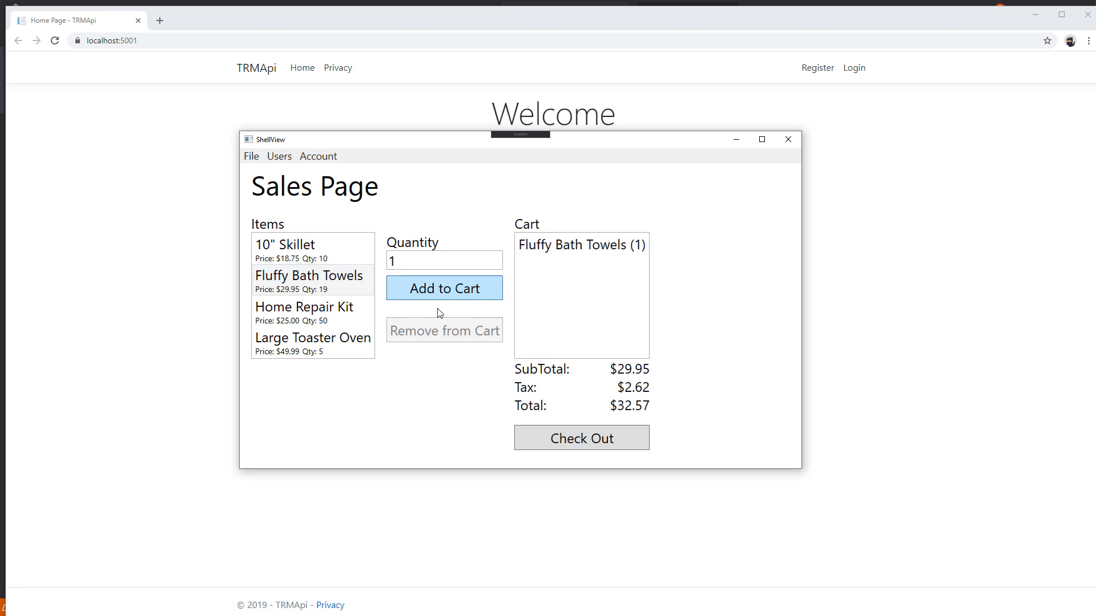
pyautogui.click(445, 291)
pyautogui.click(444, 291)
pyautogui.click(444, 291)
pyautogui.click(308, 311)
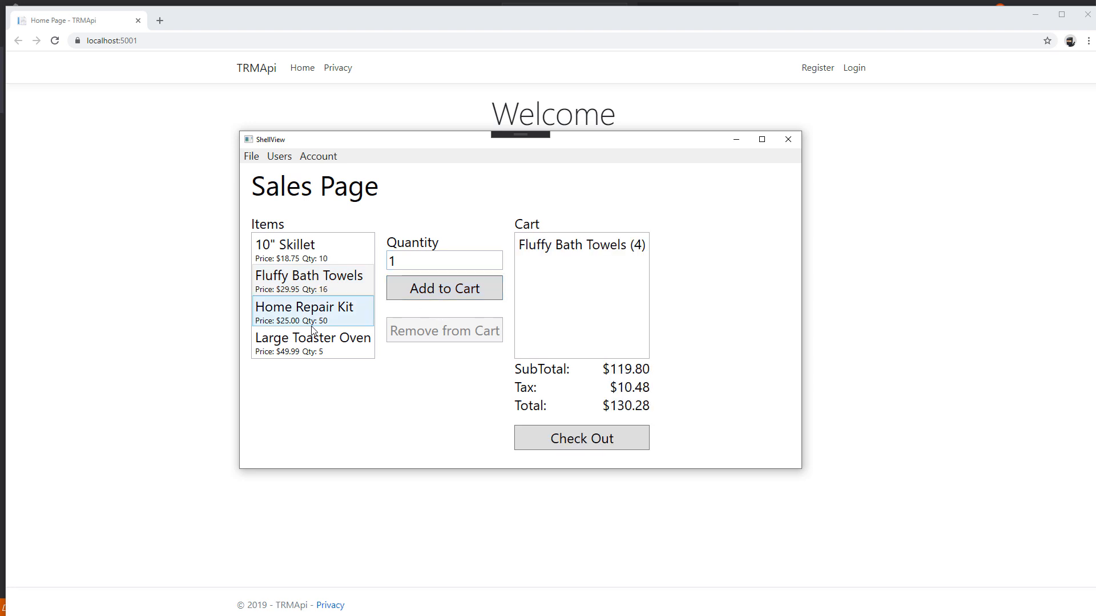
pyautogui.click(423, 288)
# Check the User Administration page by selecting the listed user and choosing Manager as the available role
pyautogui.click(295, 165)
pyautogui.click(295, 173)
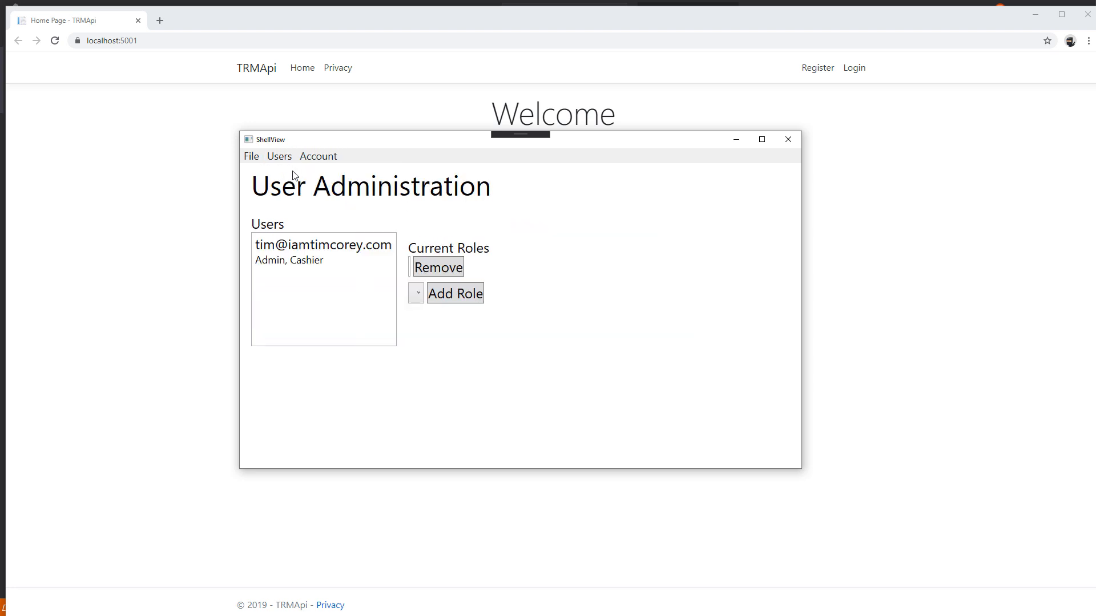
pyautogui.click(382, 266)
pyautogui.click(416, 316)
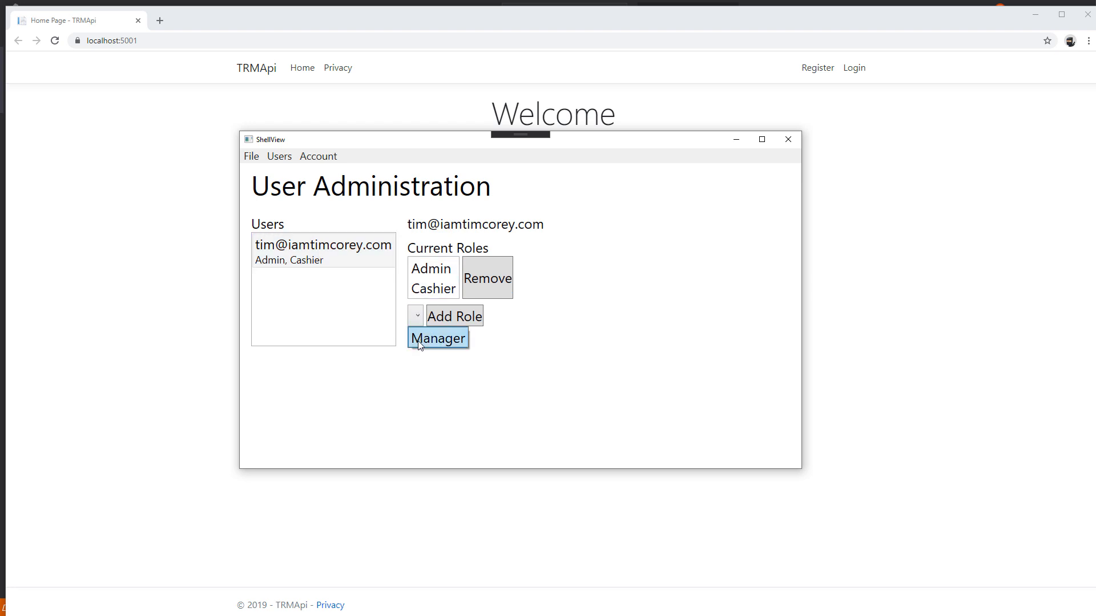
pyautogui.click(420, 341)
# Log out of the account, exit the desktop app and close the TRMApi browser page
pyautogui.click(318, 156)
pyautogui.moveTo(259, 158)
pyautogui.moveTo(317, 156)
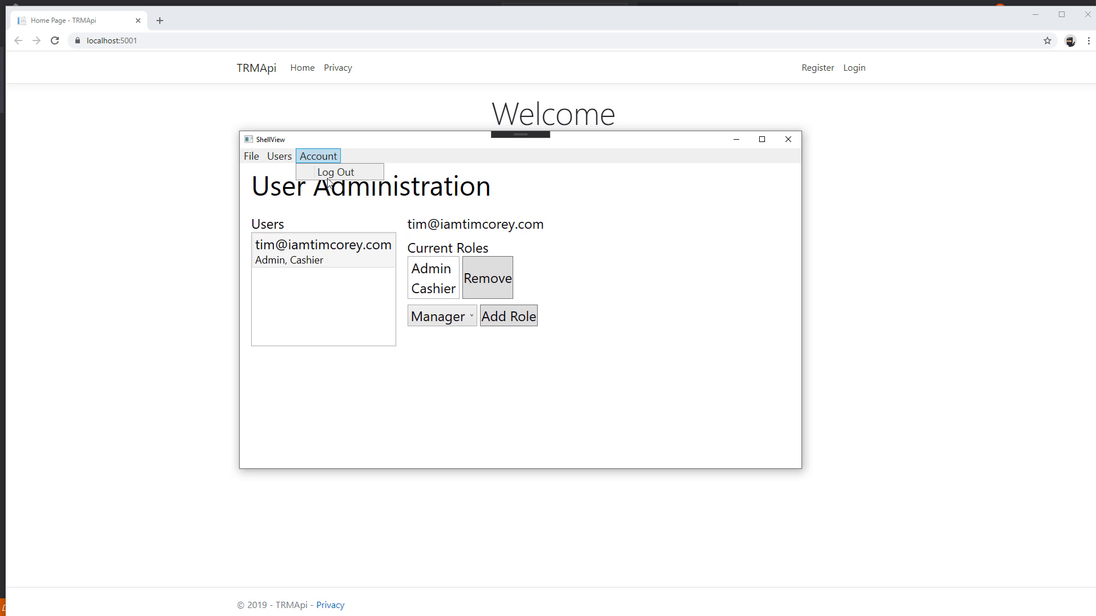
pyautogui.click(328, 175)
pyautogui.click(253, 158)
pyautogui.click(254, 173)
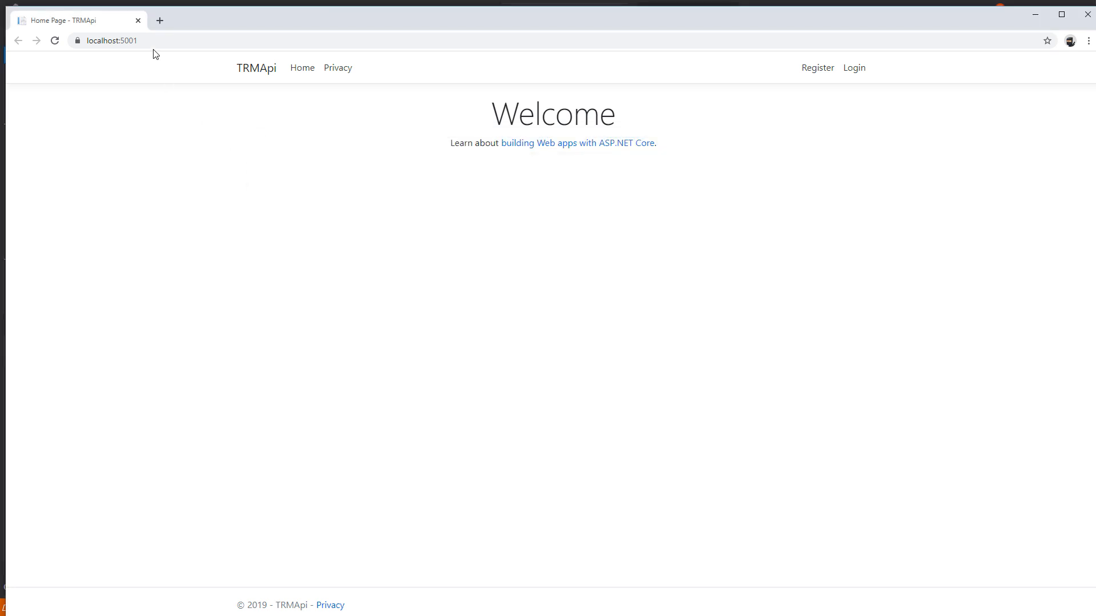
pyautogui.click(138, 20)
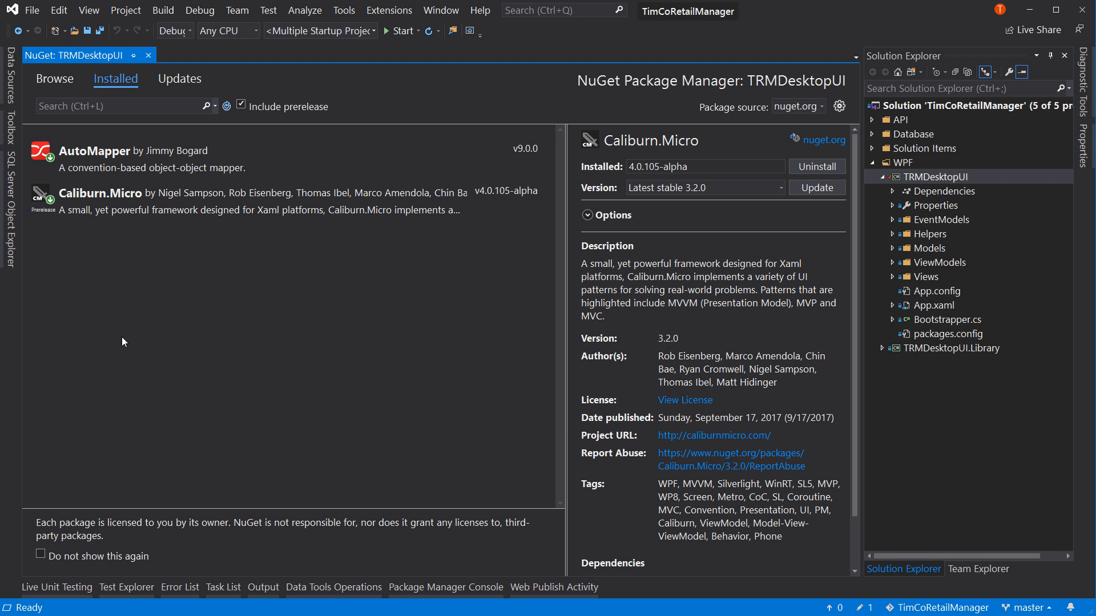
# Close the NuGet page and stage TRMDesktopUI.csproj in the Git changes for TimCoRetailManager
pyautogui.click(148, 56)
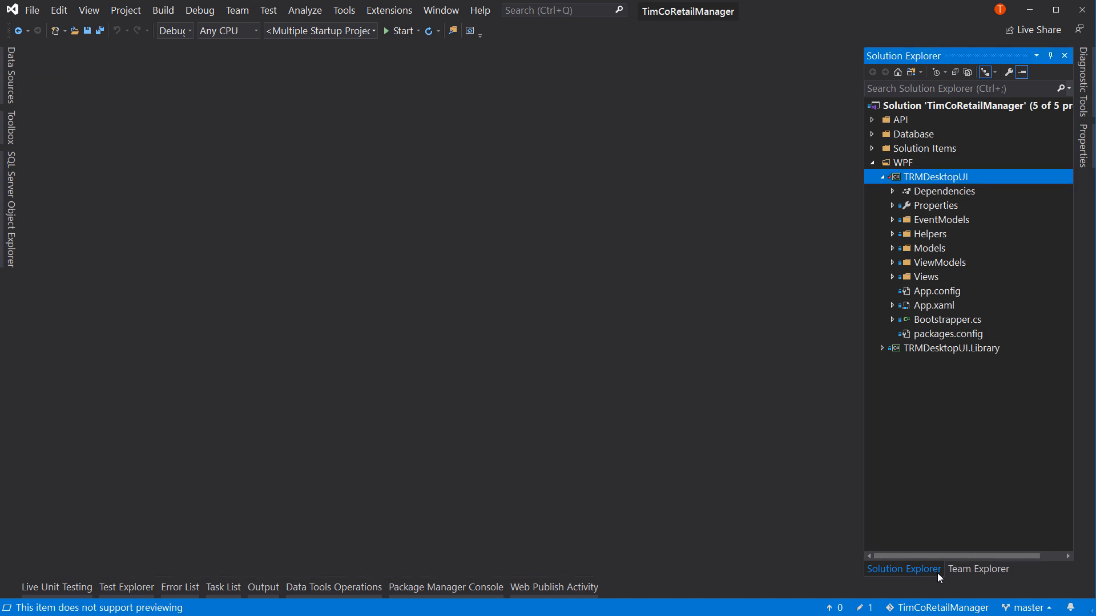
pyautogui.click(970, 570)
pyautogui.click(913, 96)
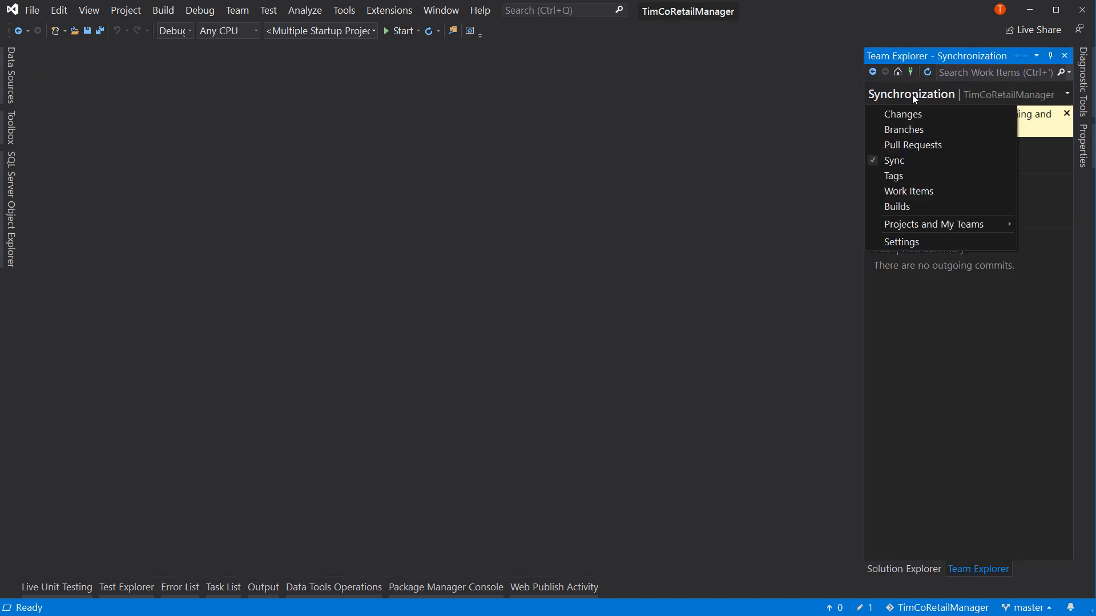
pyautogui.click(917, 114)
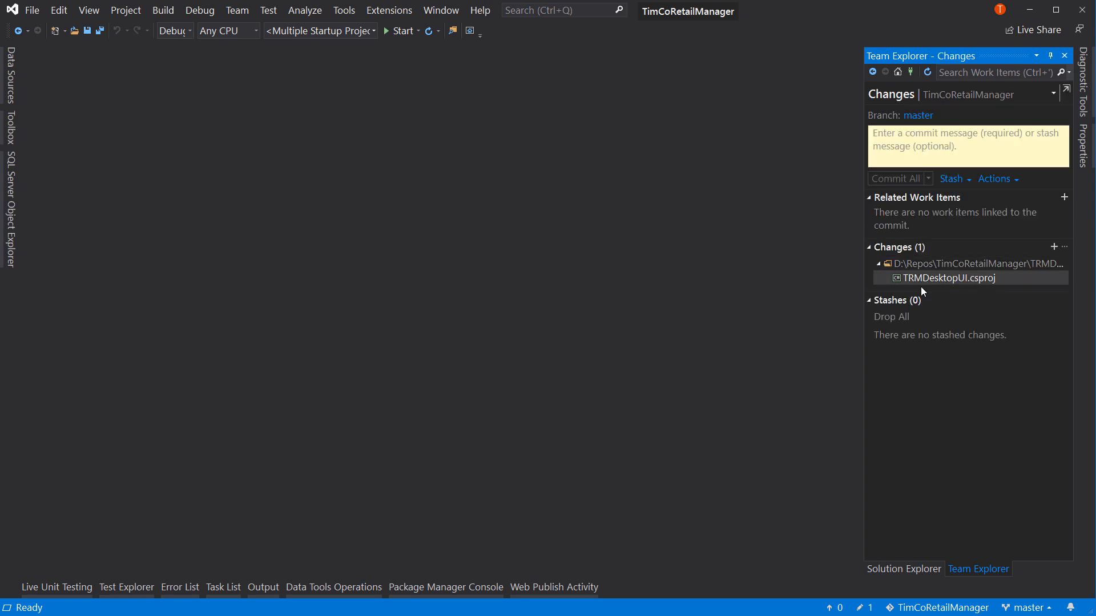
pyautogui.rightClick(944, 283)
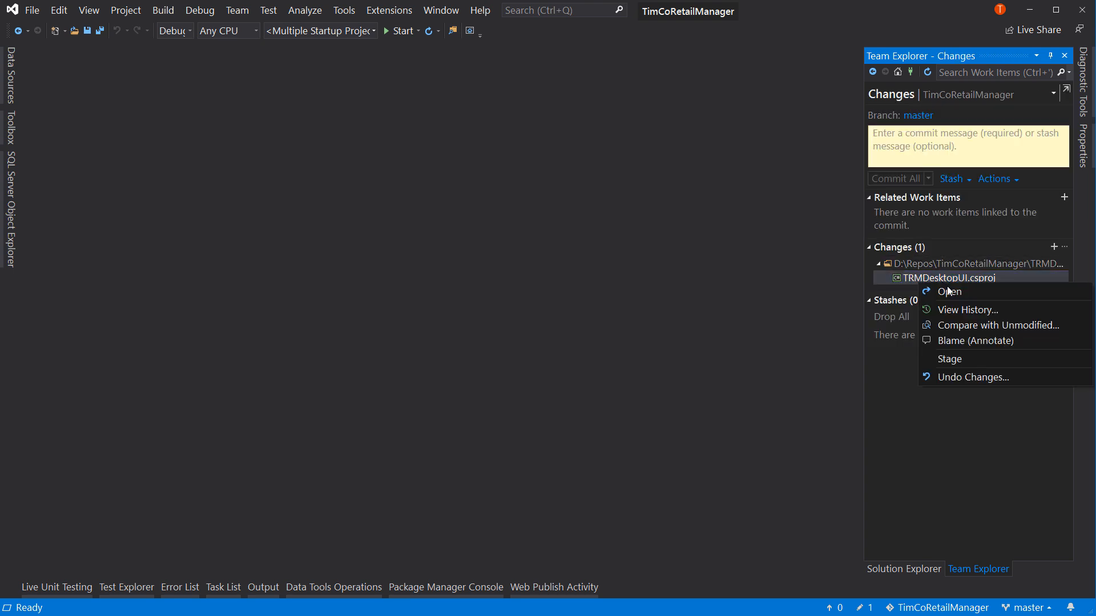
pyautogui.click(964, 357)
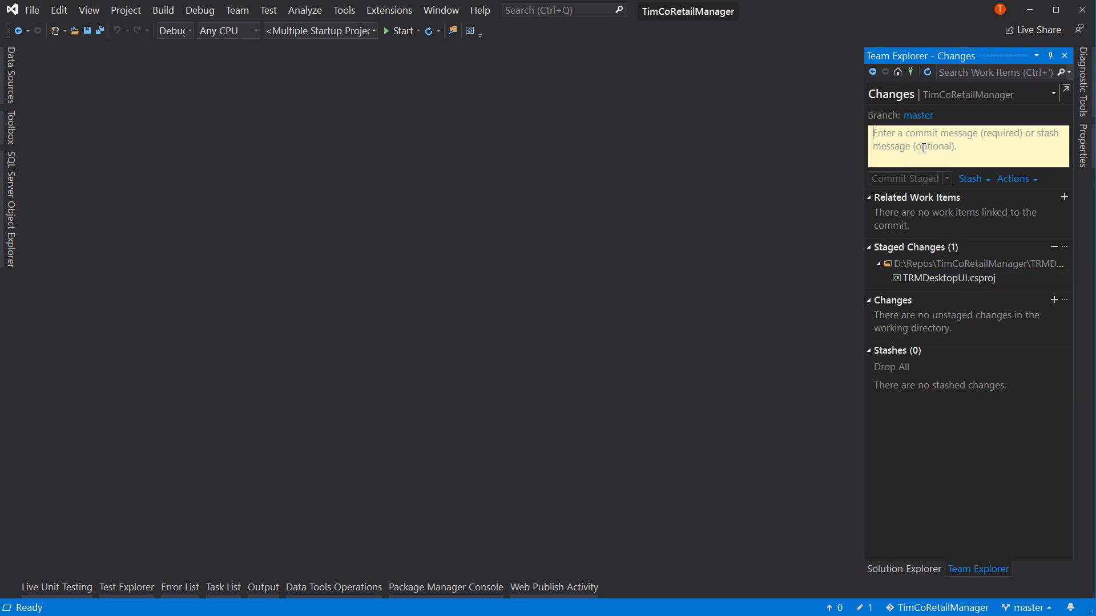
# Commit and push the staged change with the message "Updated the CM NuGet Package Version" and the description "Updated to a version actually on NuGet."
pyautogui.write('Updated the CM NuGet Package Version  ')
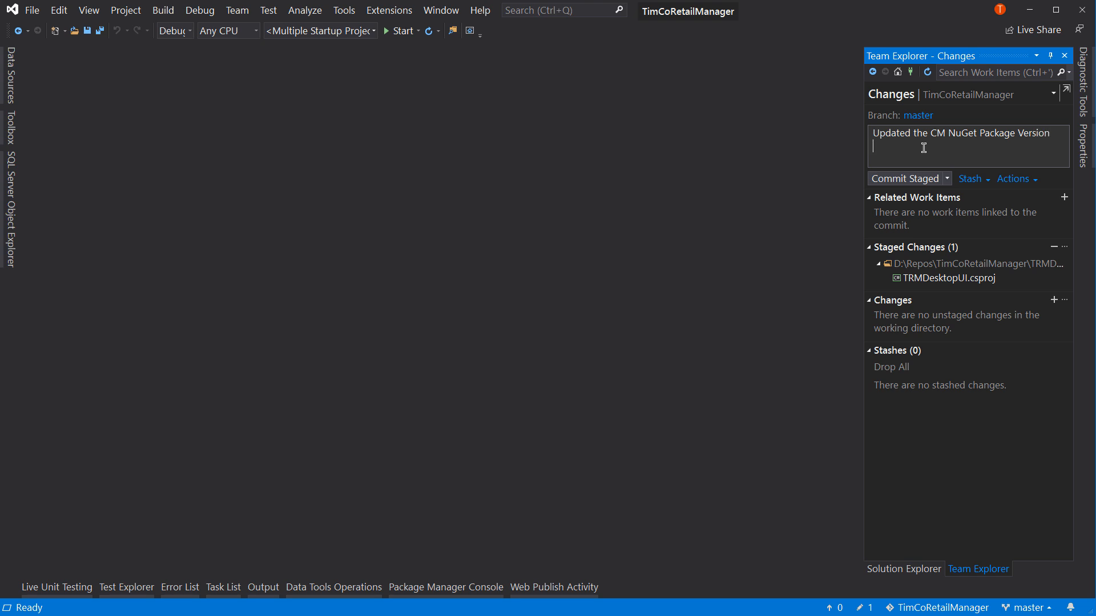
pyautogui.write('Updated to a version actually on NuGet.')
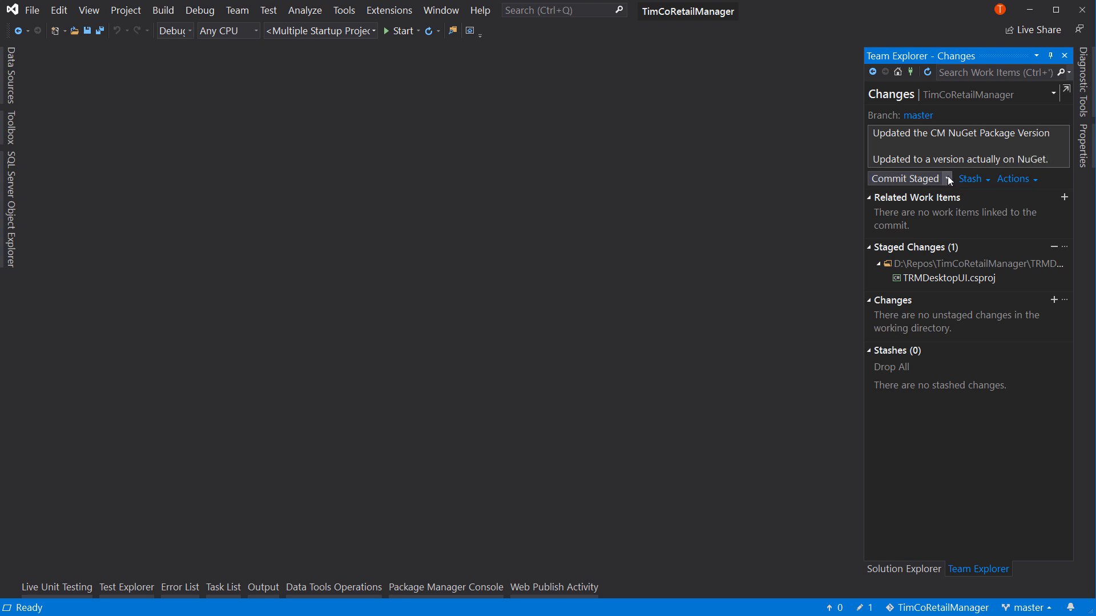
pyautogui.click(947, 177)
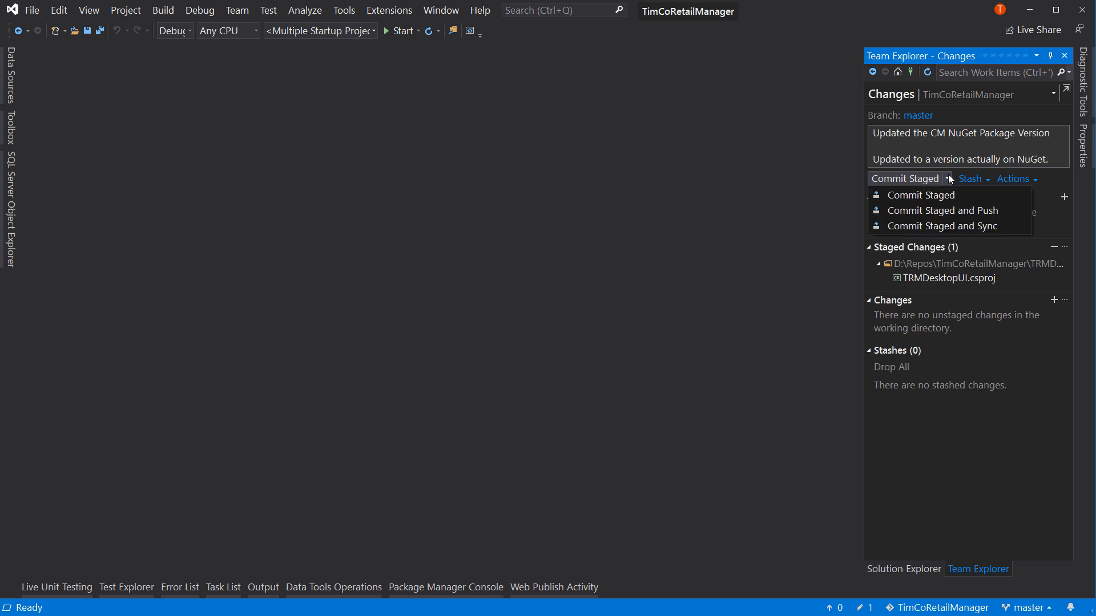
pyautogui.click(941, 214)
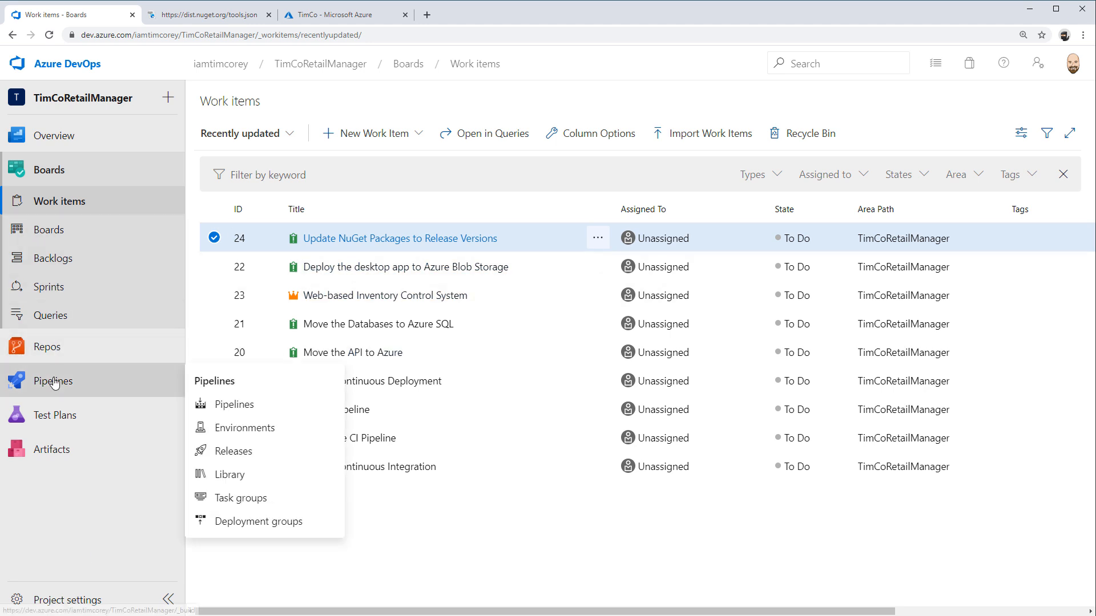
# Open the TimCoRetailManager pipelines list in Azure DevOps to check for an automatically triggered build
pyautogui.click(54, 381)
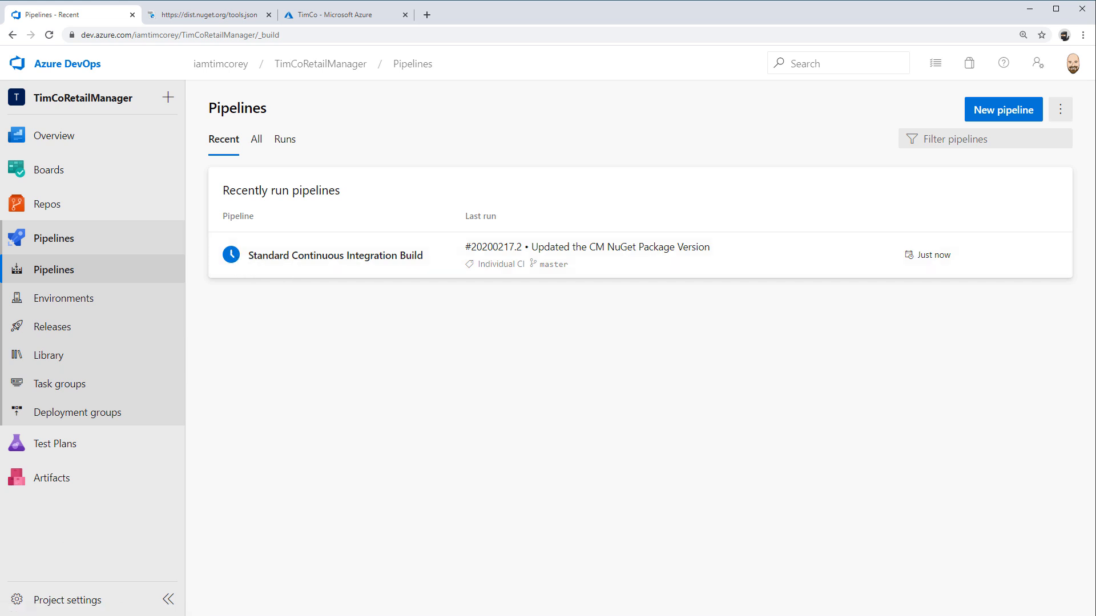
# Examine the job log of the "Updated the CM NuGet Package Version" run in Standard Continuous Integration Build, and return to the pipelines list
pyautogui.hotkey('alt', 'Tab')
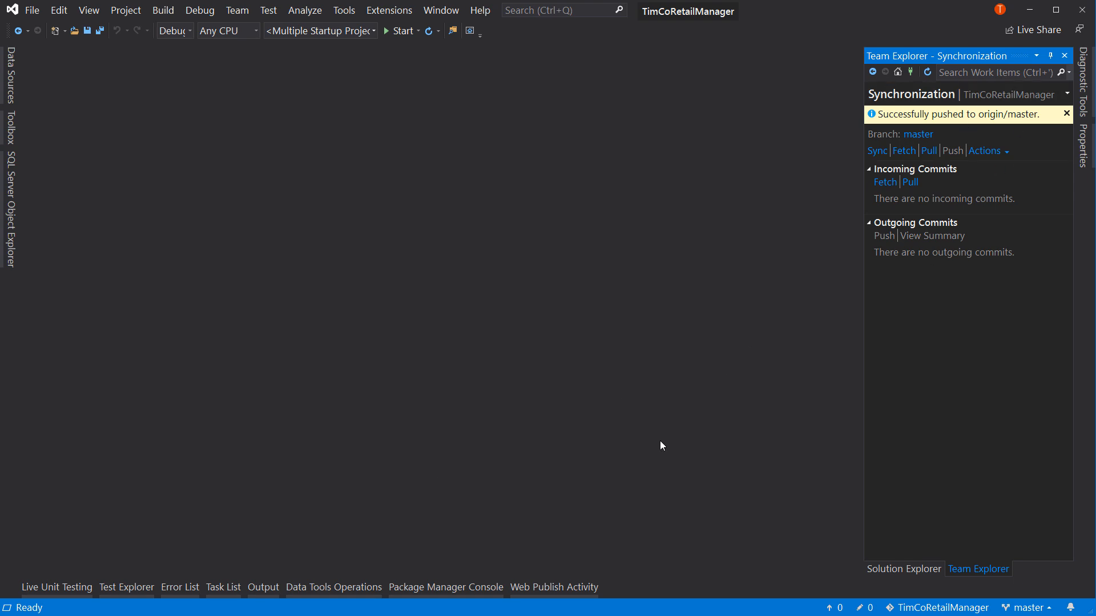
pyautogui.hotkey('alt', 'Tab')
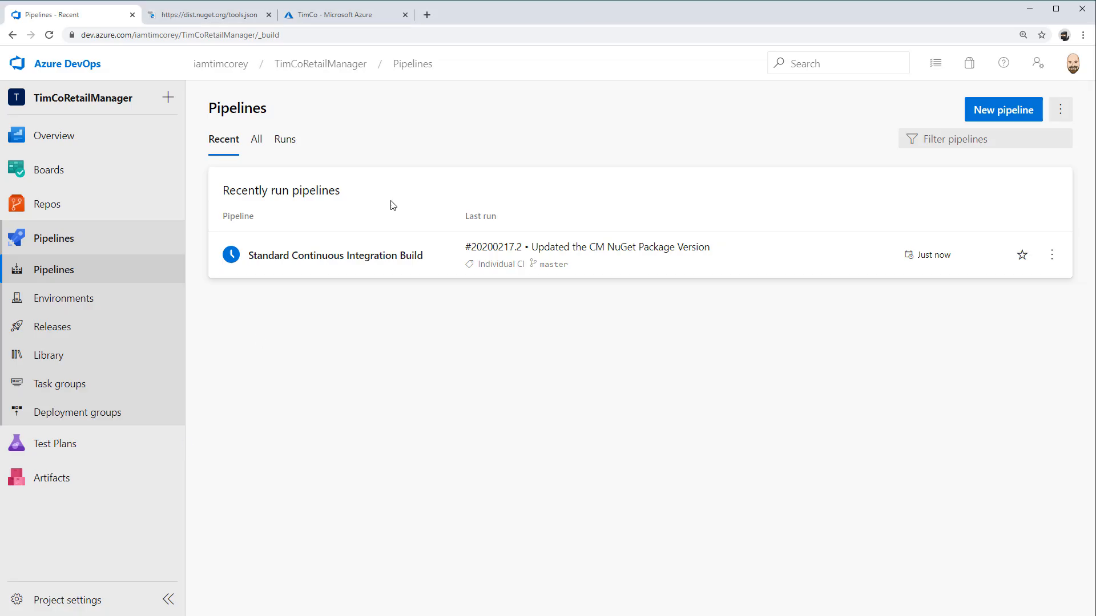
pyautogui.click(306, 258)
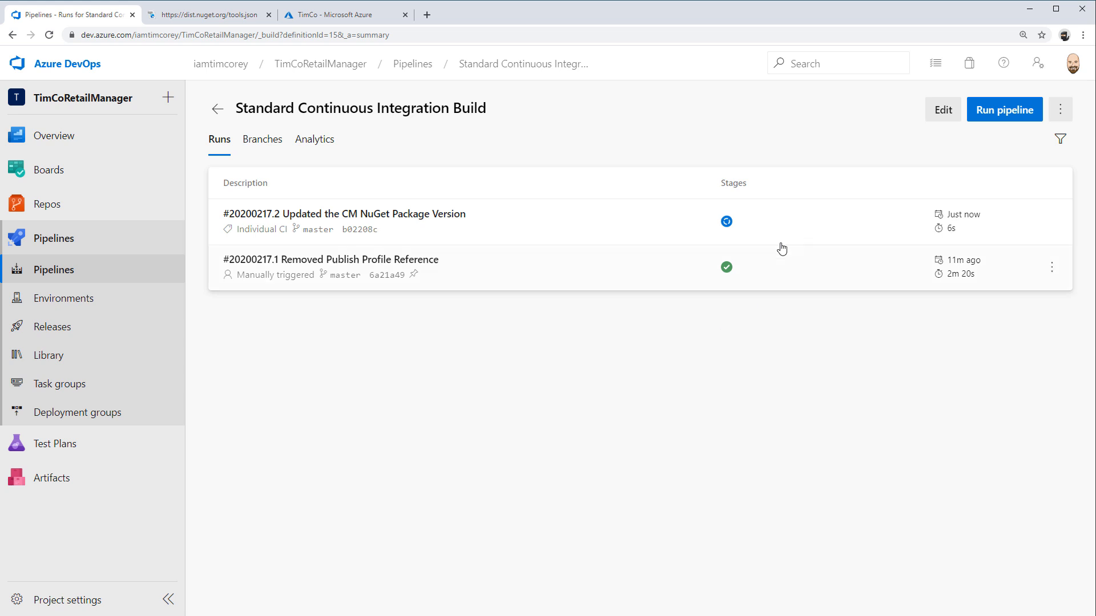
pyautogui.click(727, 221)
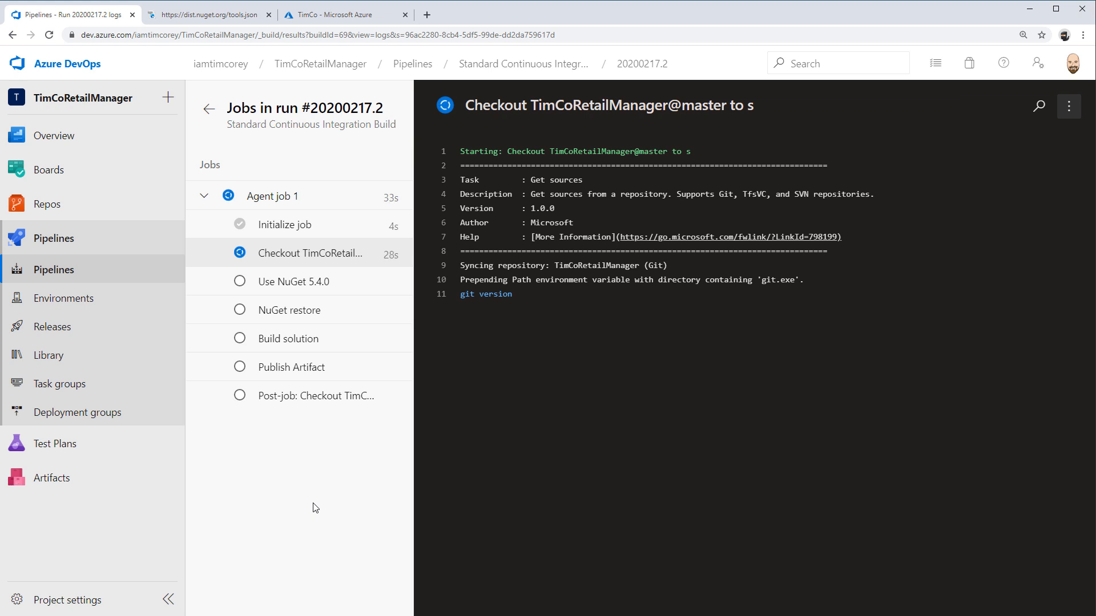
pyautogui.click(54, 269)
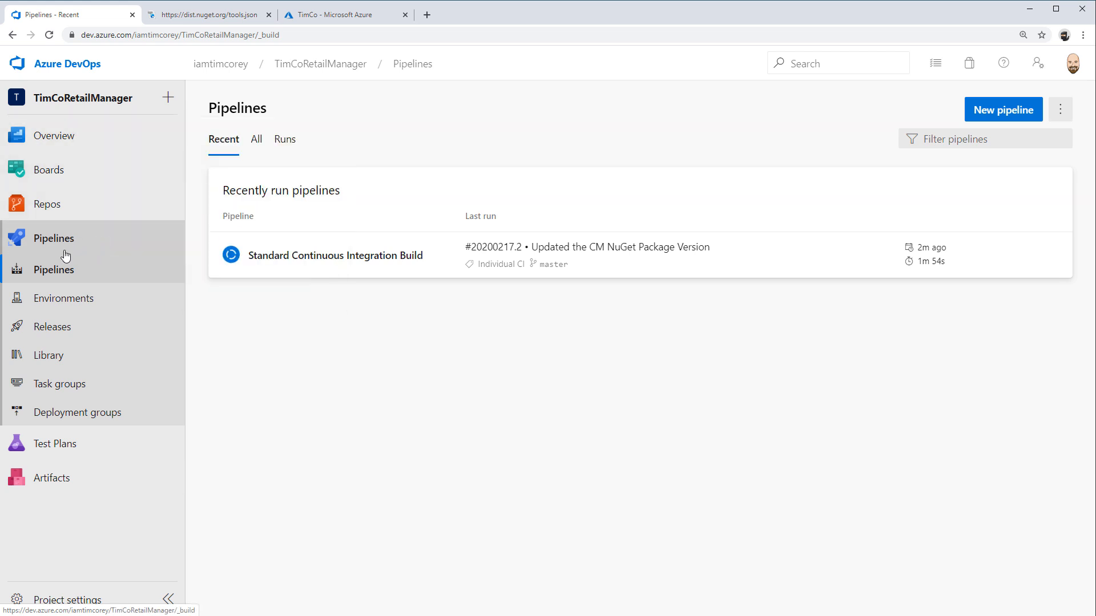
pyautogui.click(52, 274)
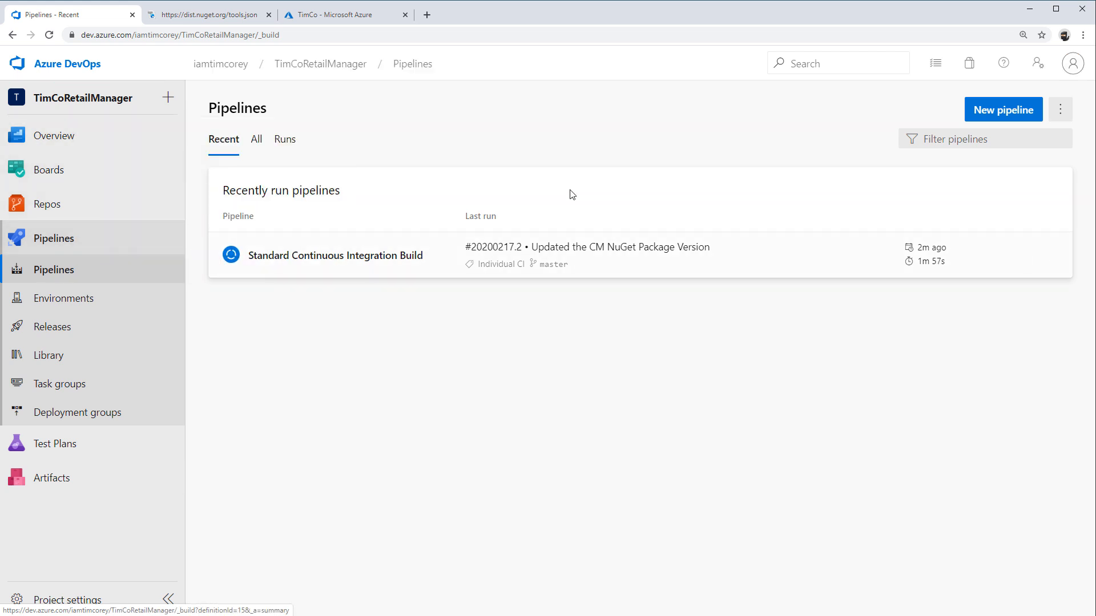